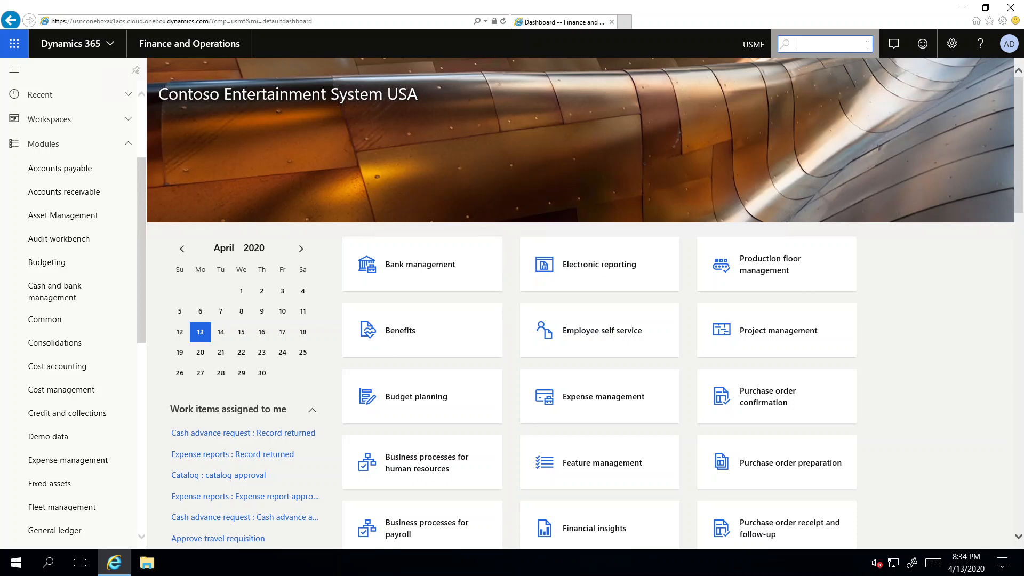
Open the Global address book page from the Organization administration module.
{"action": "type", "text": "gl add bo"}
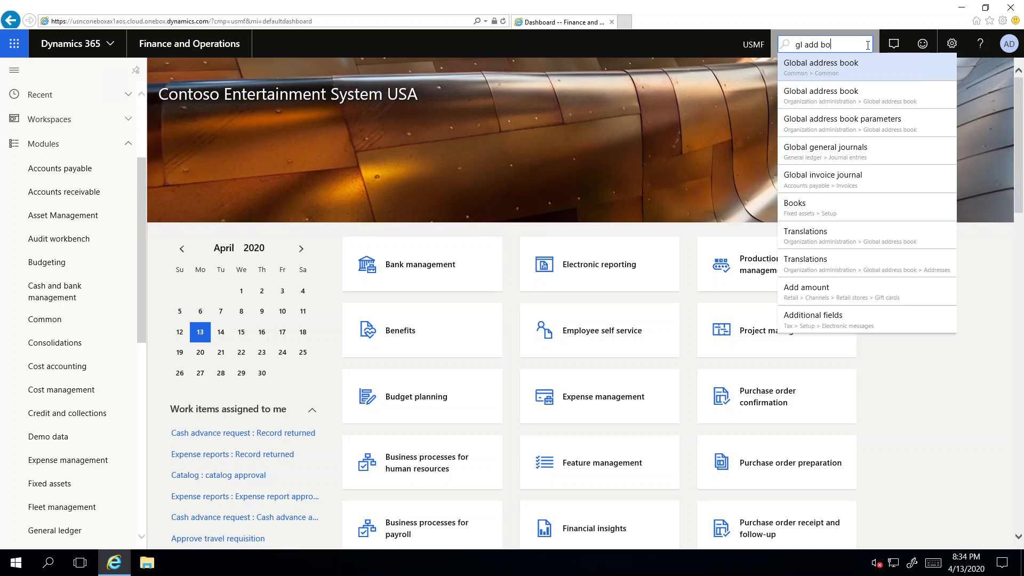
{"action": "left_click", "coordinate": [447, 142]}
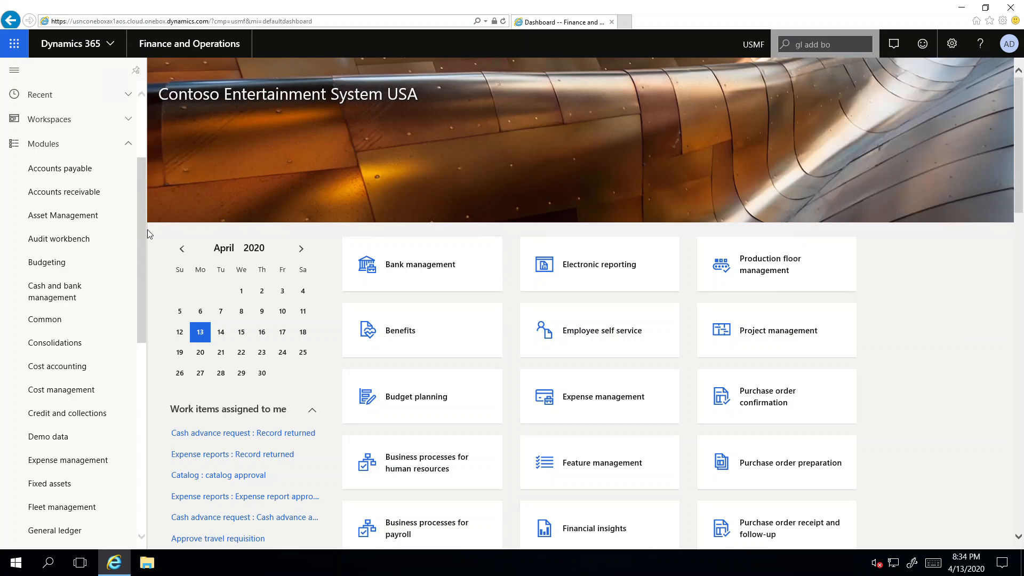
{"action": "scroll", "coordinate": [83, 288], "scroll_direction": "down", "scroll_amount": 4}
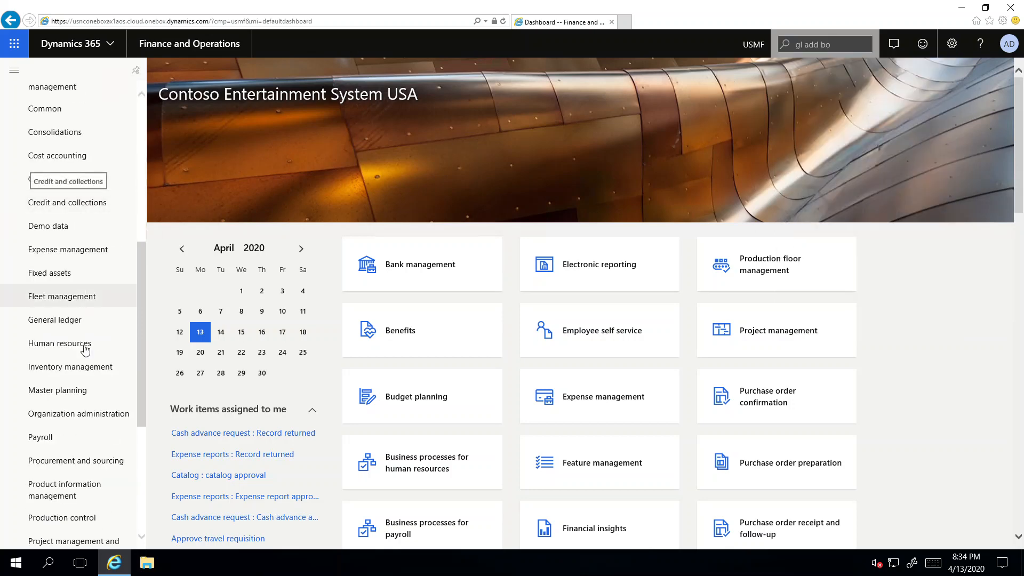
{"action": "left_click", "coordinate": [84, 417]}
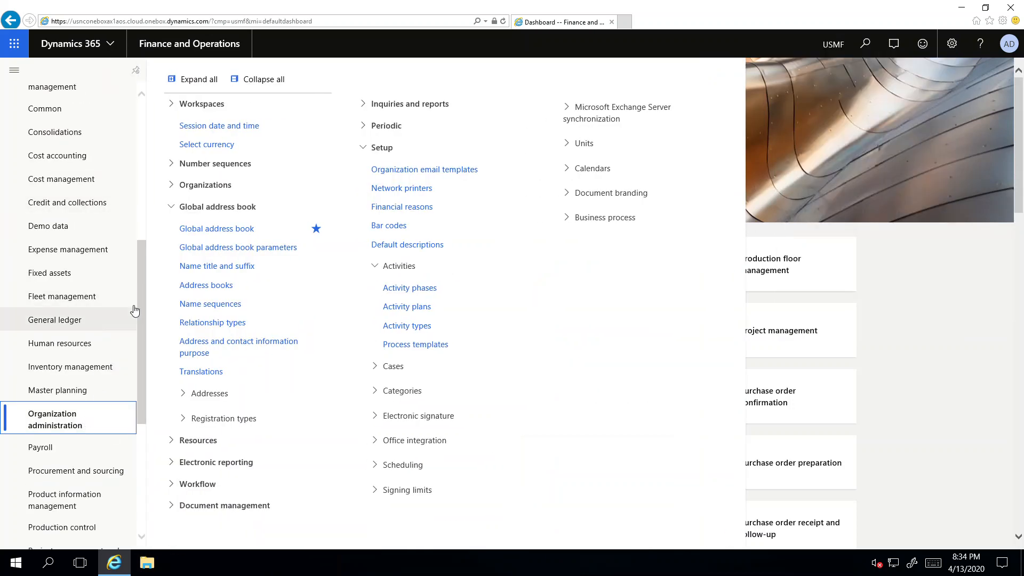
{"action": "left_click", "coordinate": [204, 233]}
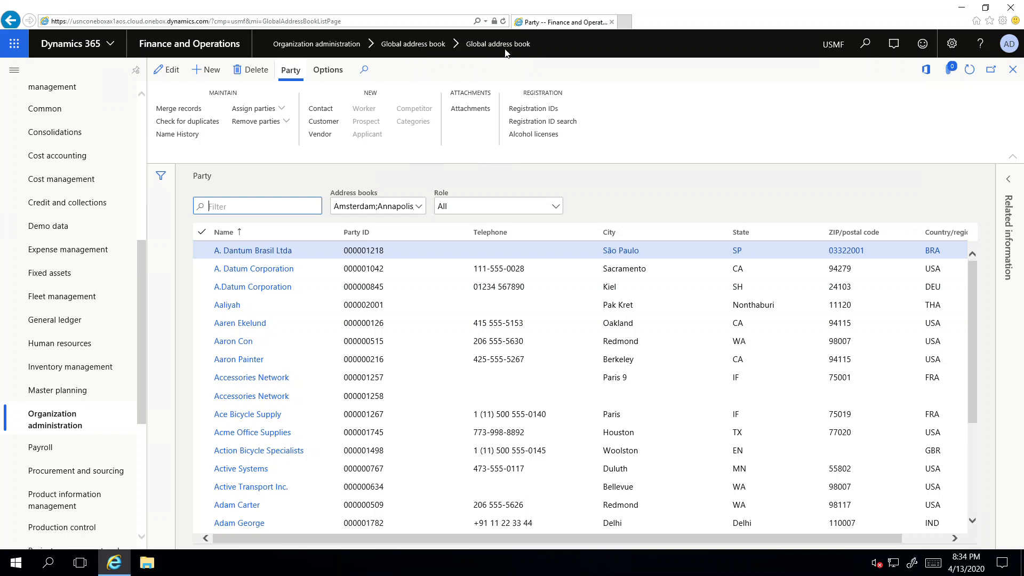
In a duplicate of the browser tab, view the System administration setup's Client performance options and dismiss them without saving.
{"action": "right_click", "coordinate": [563, 26]}
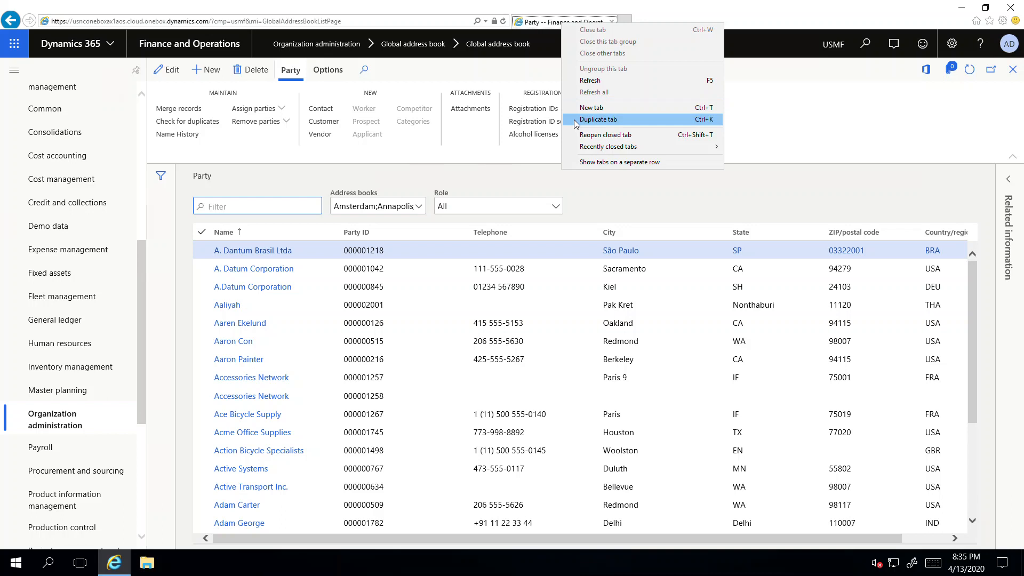
{"action": "left_click", "coordinate": [598, 119]}
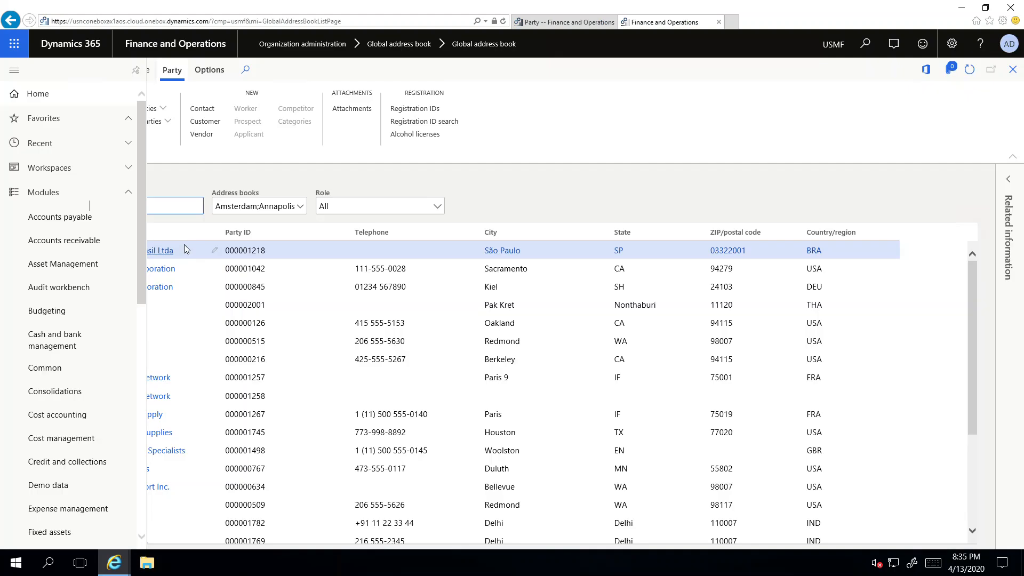
{"action": "left_click_drag", "start_coordinate": [140, 256], "coordinate": [177, 491]}
{"action": "left_click", "coordinate": [88, 435]}
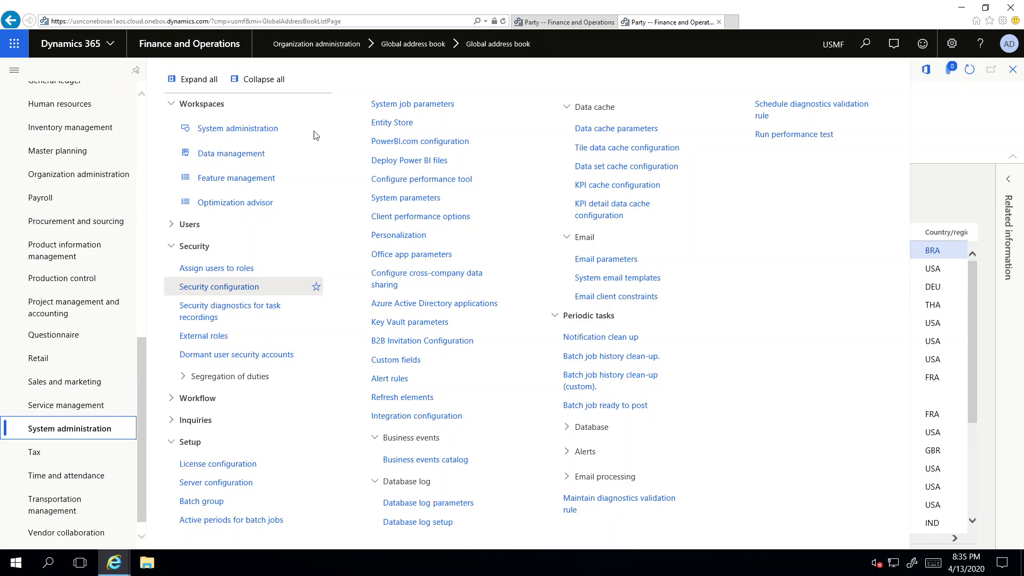
{"action": "left_click", "coordinate": [248, 80]}
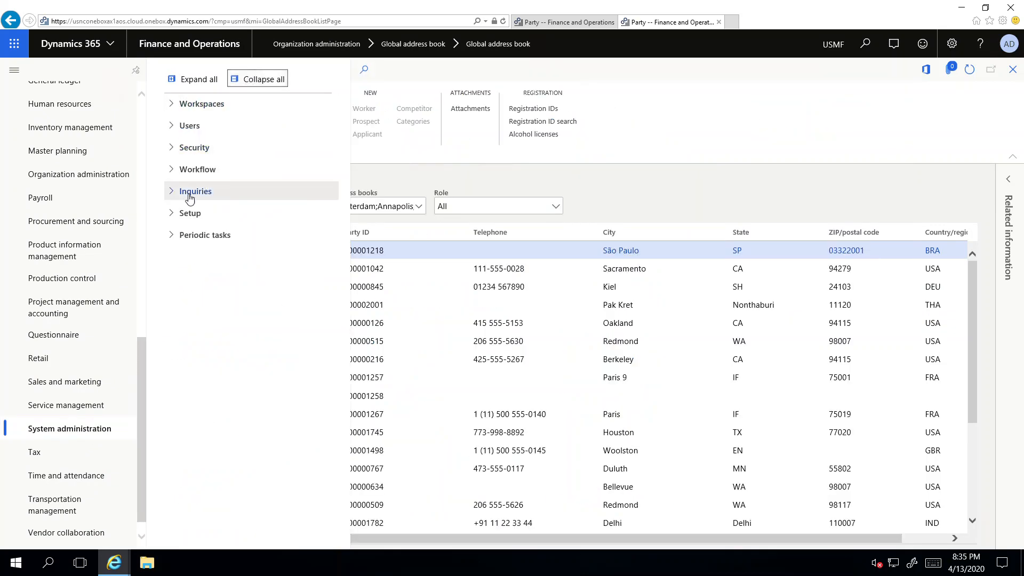
{"action": "left_click", "coordinate": [172, 215]}
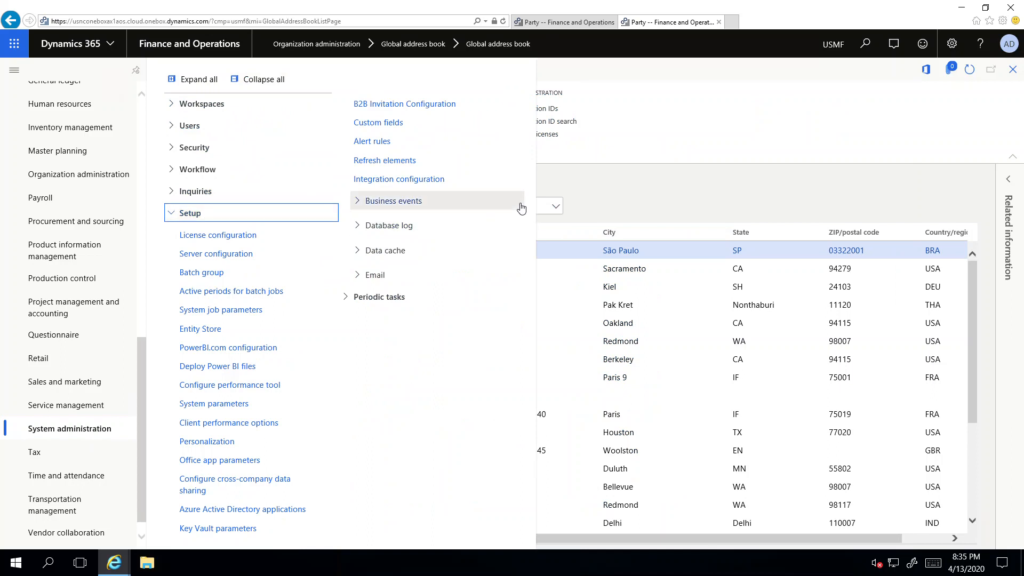
{"action": "left_click", "coordinate": [239, 429]}
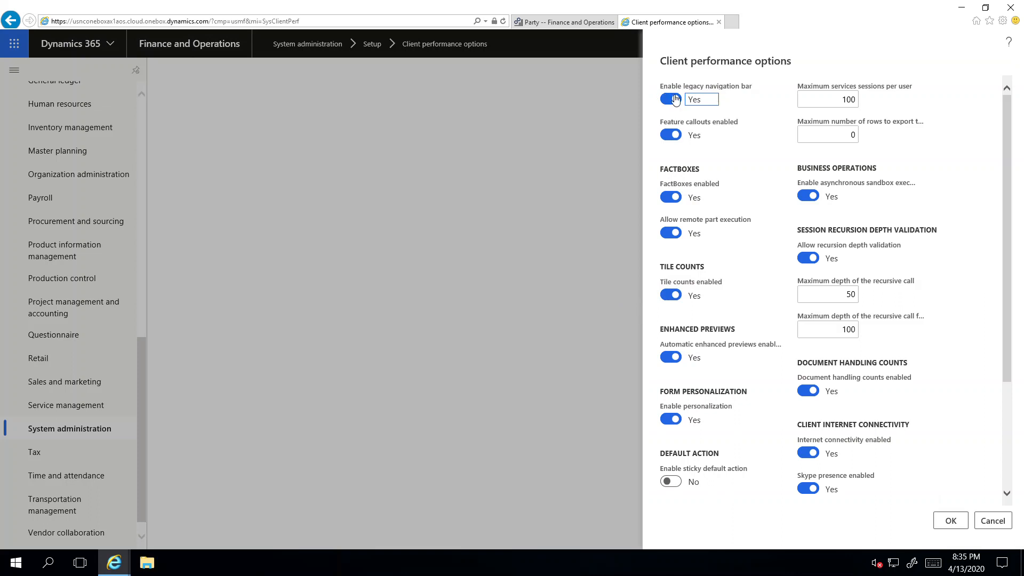
{"action": "left_click", "coordinate": [991, 521]}
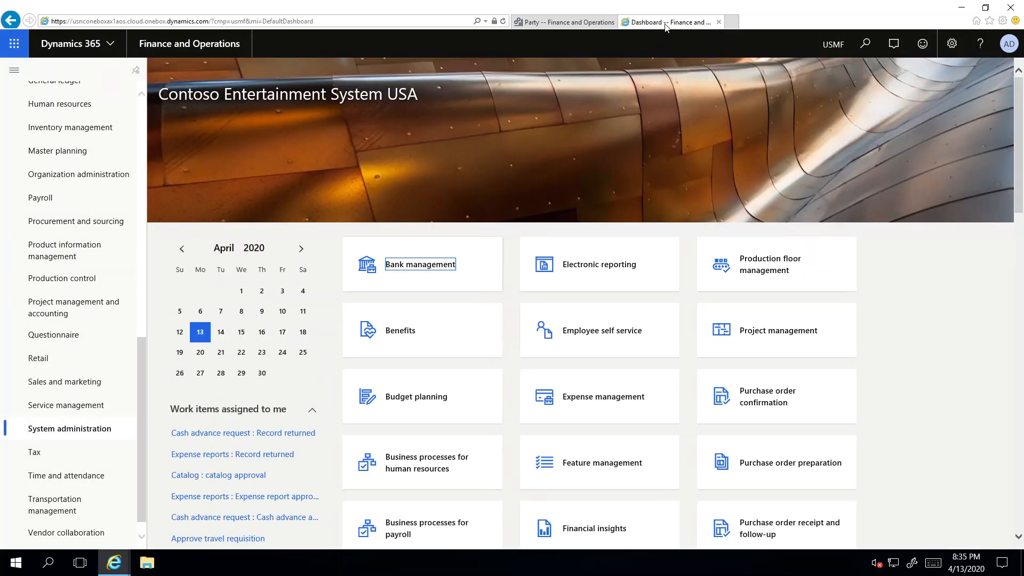
Return to the Party page's browser tab, create a new party record and display its available types.
{"action": "left_click", "coordinate": [569, 22]}
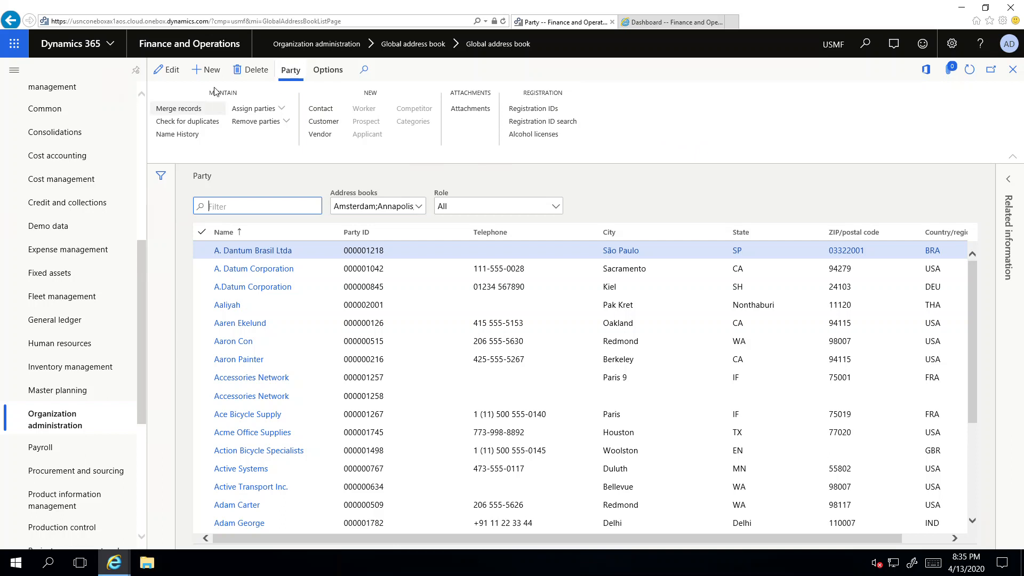
{"action": "left_click", "coordinate": [209, 72]}
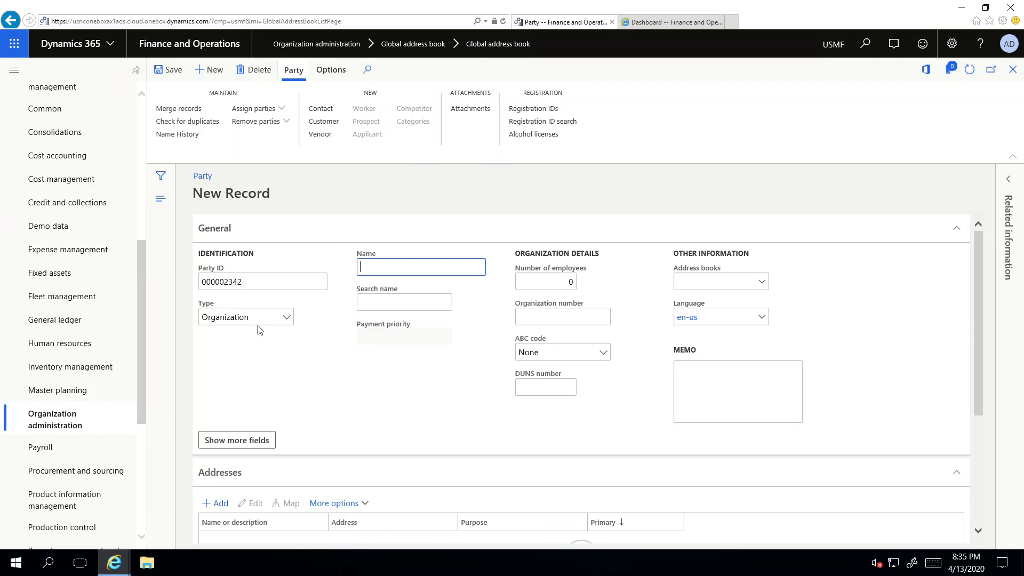
{"action": "left_click", "coordinate": [287, 320]}
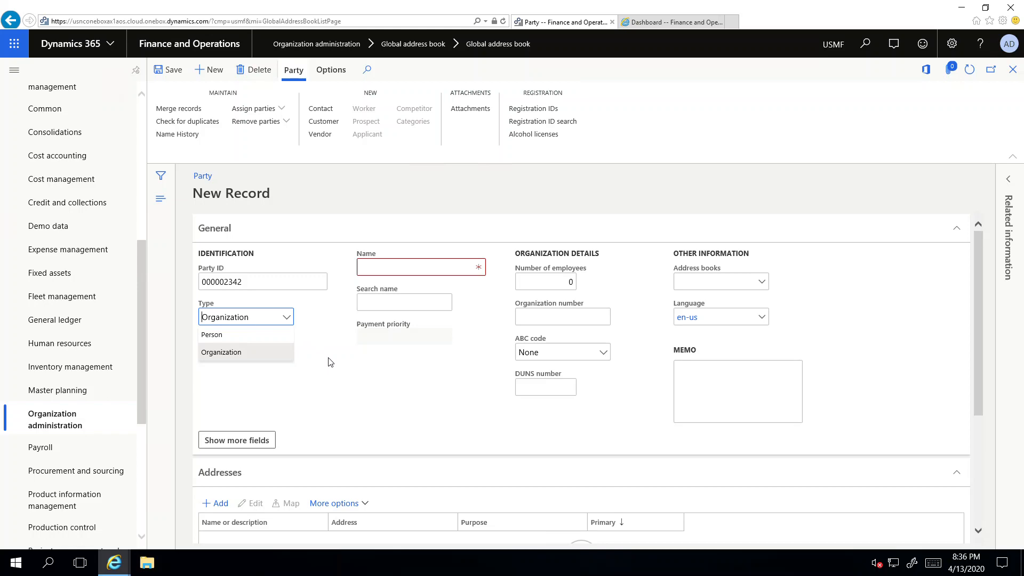
In the second browser tab, open the Global address book parameters under Organization administration to view the party default settings.
{"action": "left_click", "coordinate": [645, 24]}
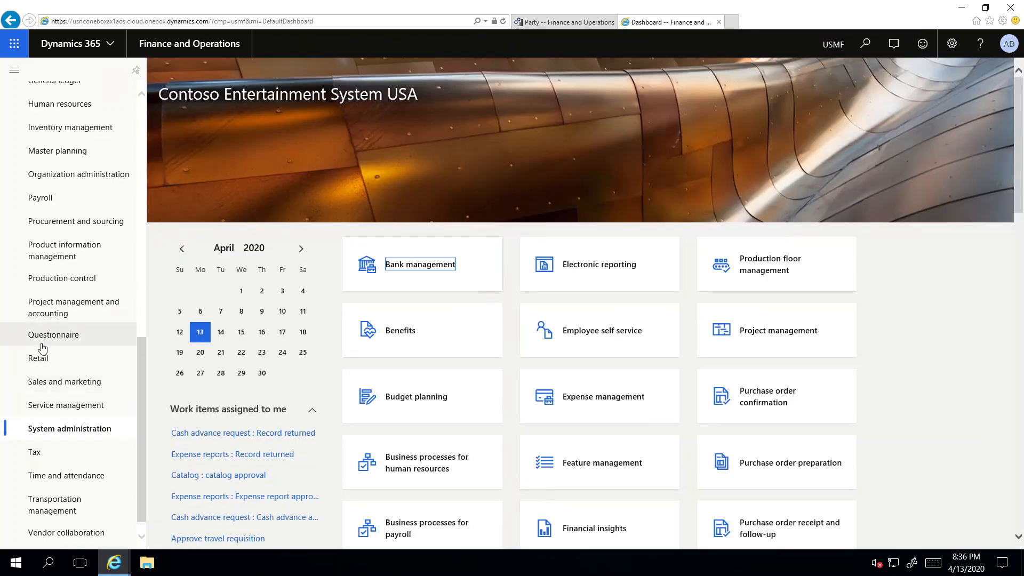
{"action": "scroll", "coordinate": [43, 348], "scroll_direction": "up", "scroll_amount": 3}
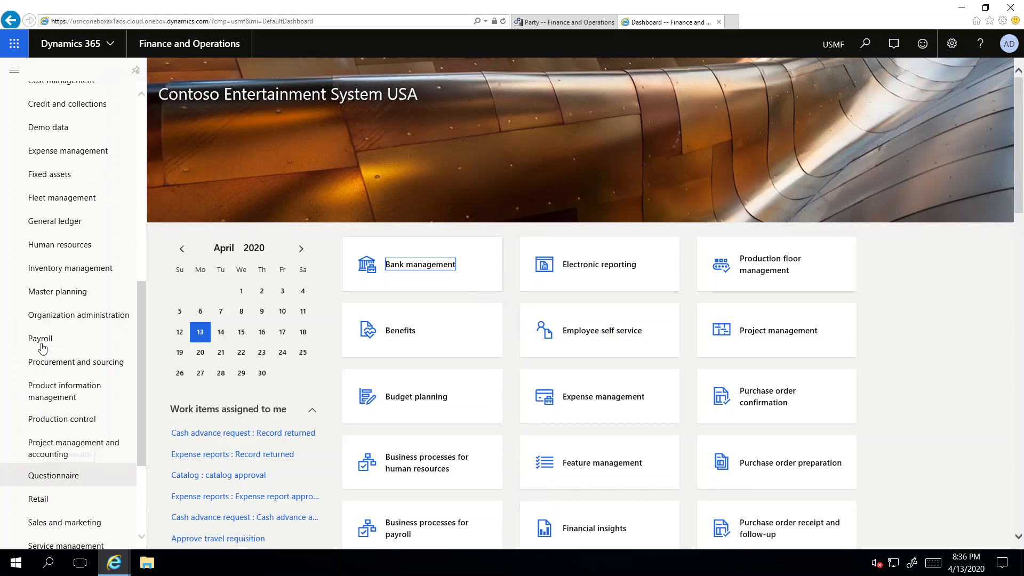
{"action": "left_click", "coordinate": [102, 319]}
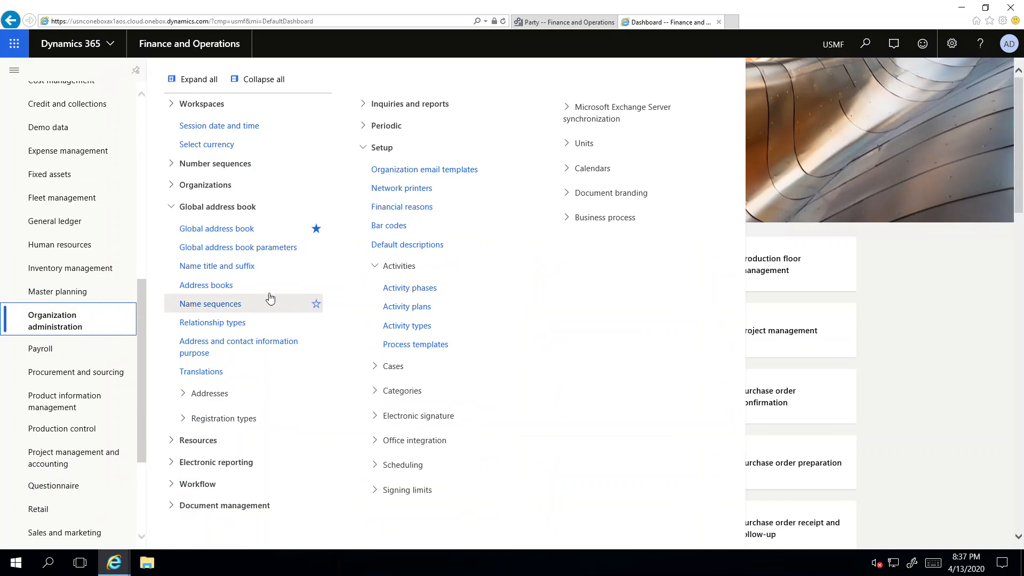
{"action": "left_click", "coordinate": [277, 250]}
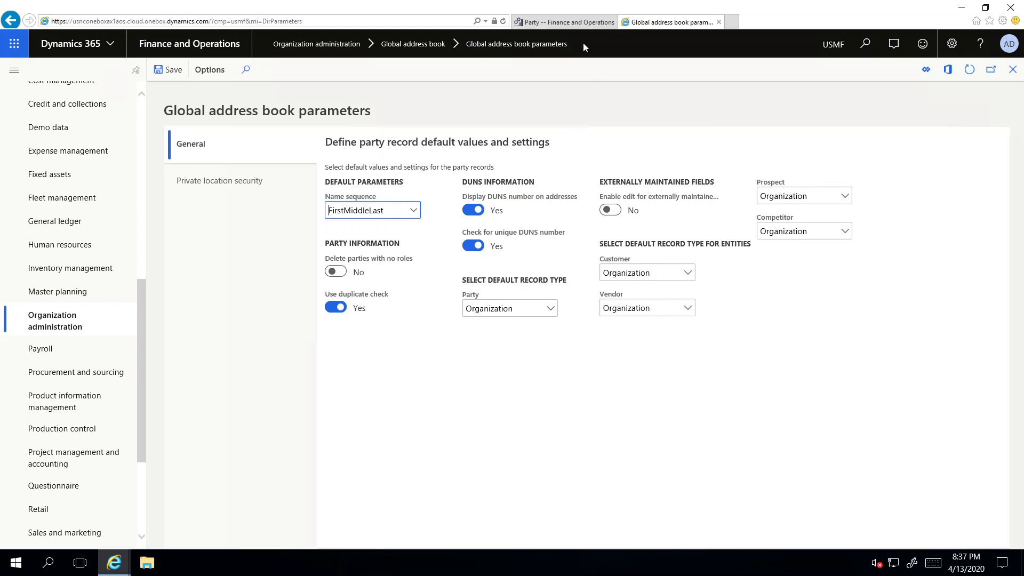
Return to the new party record's browser tab and set the record's type to Person.
{"action": "left_click", "coordinate": [568, 25]}
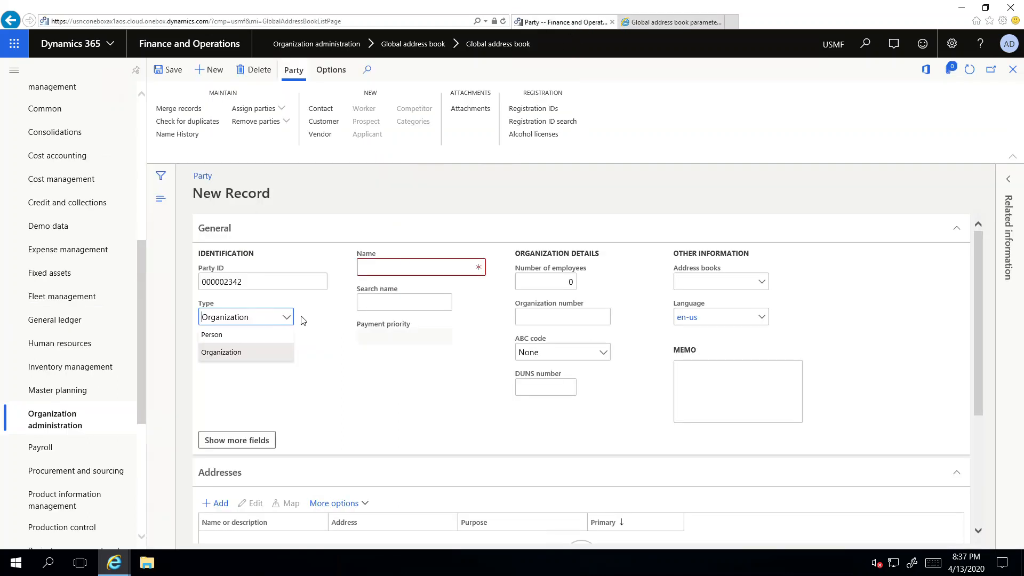
{"action": "left_click", "coordinate": [286, 321]}
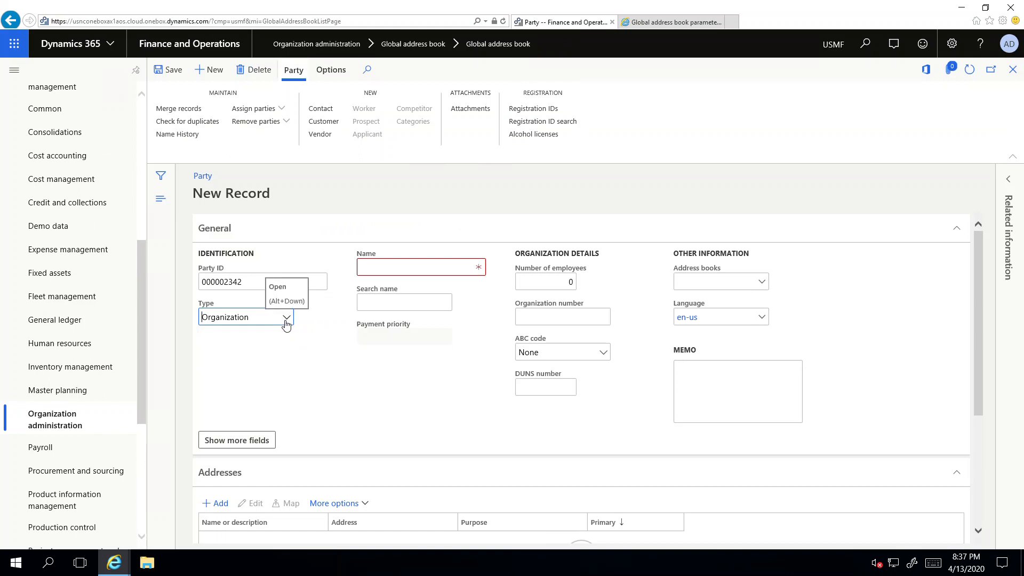
{"action": "left_click", "coordinate": [286, 323]}
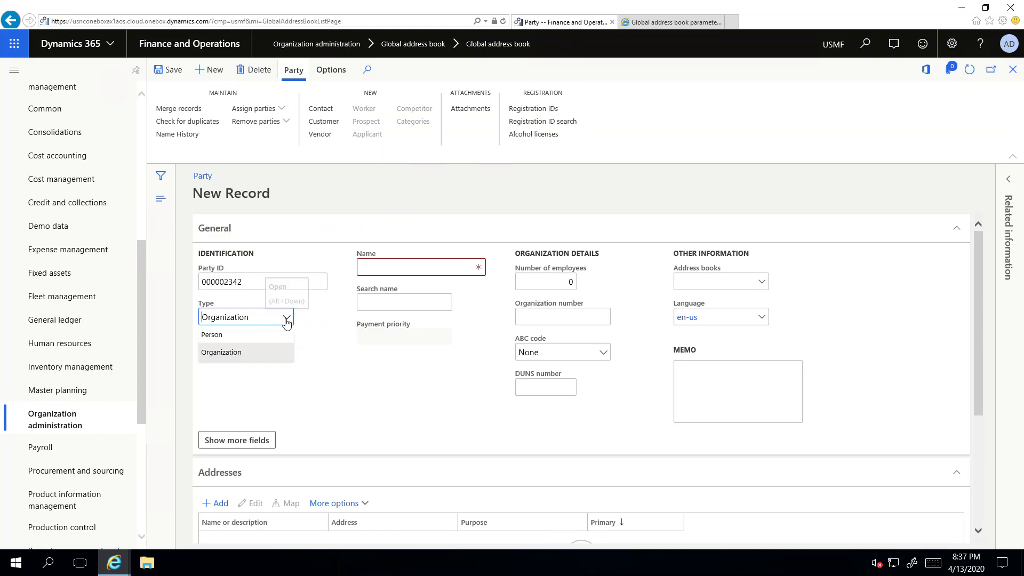
{"action": "left_click", "coordinate": [209, 335]}
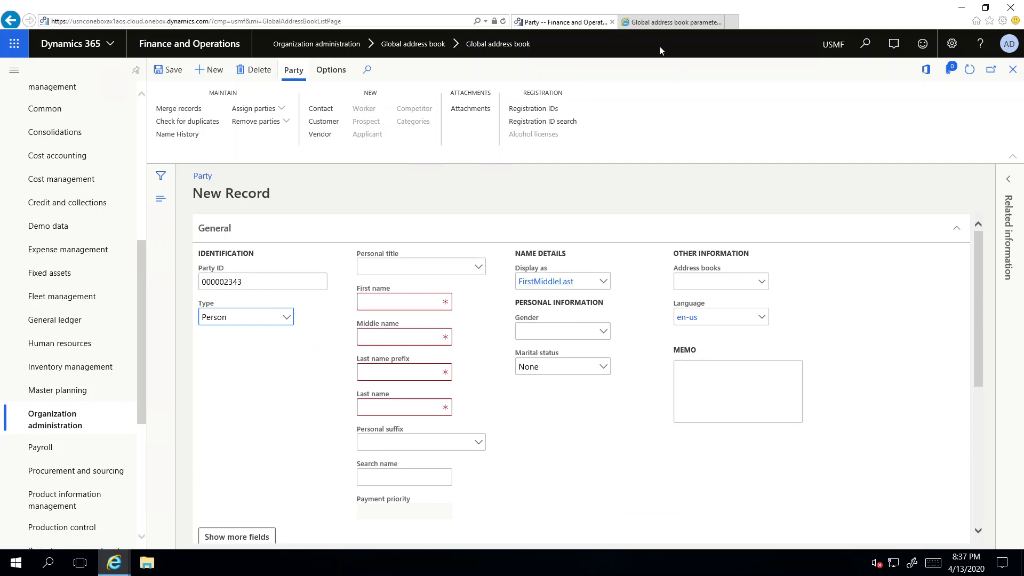
In the second browser tab, open the Name sequences page under Organization administration's Global address book.
{"action": "left_click", "coordinate": [662, 24]}
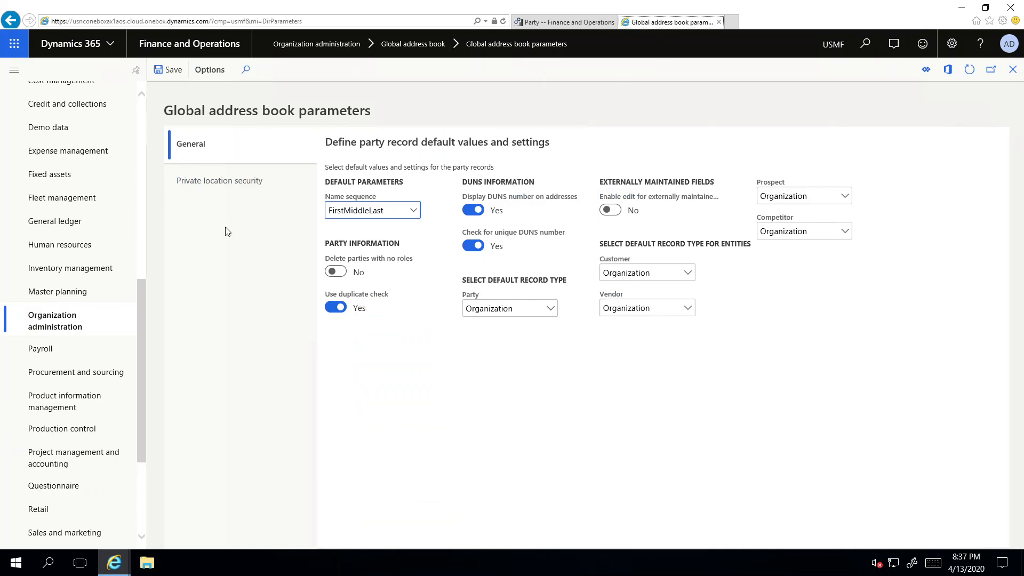
{"action": "left_click", "coordinate": [59, 331]}
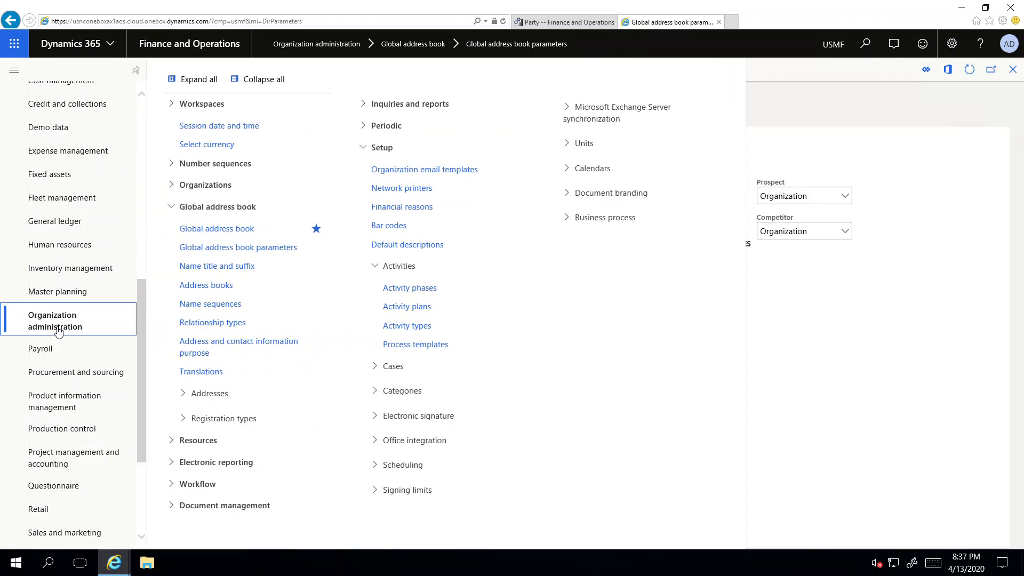
{"action": "left_click", "coordinate": [208, 311]}
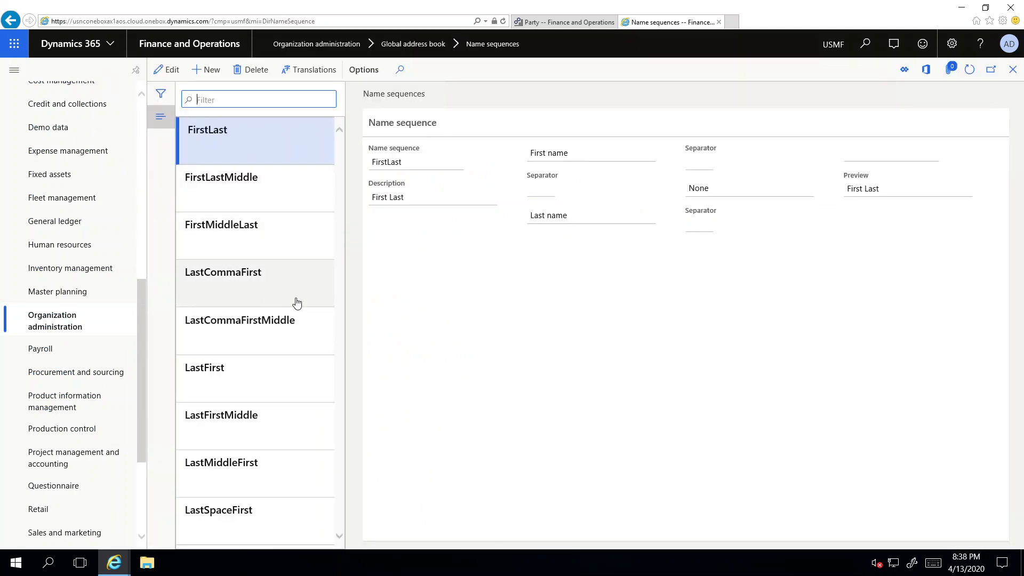
Edit the FirstMiddleLast name sequence so a comma is the separator between the first and middle names.
{"action": "left_click", "coordinate": [286, 226]}
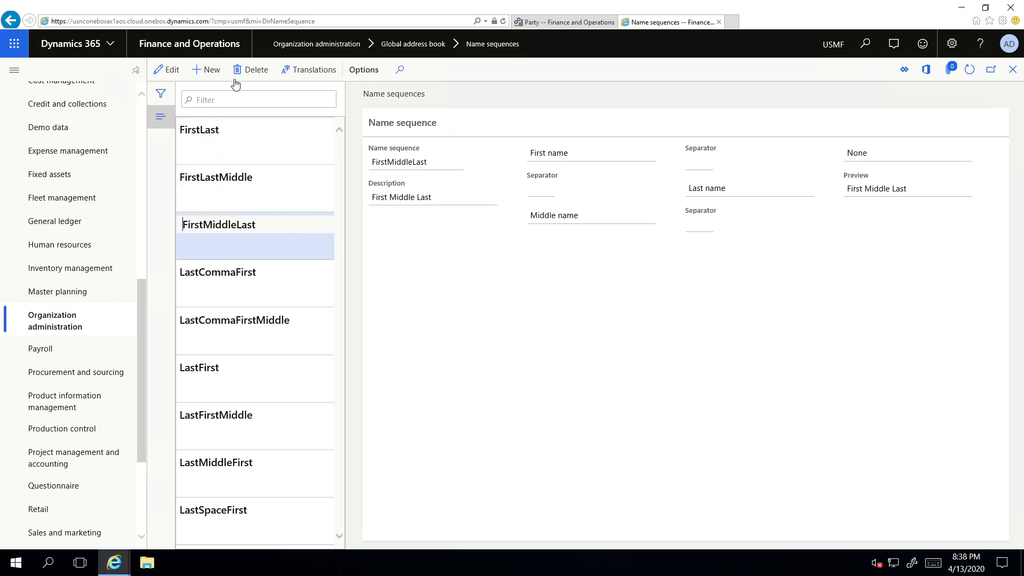
{"action": "left_click", "coordinate": [165, 69]}
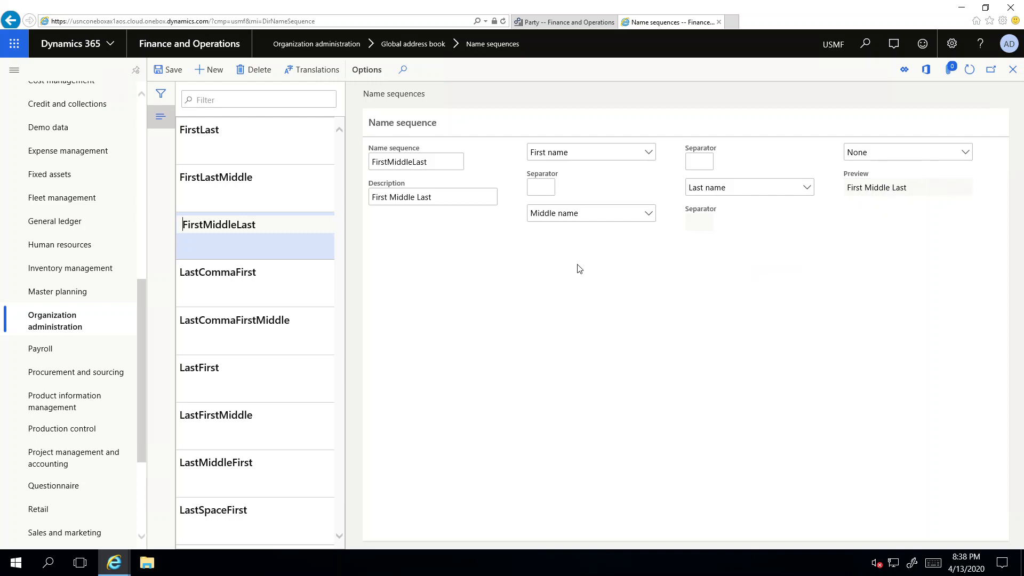
{"action": "left_click", "coordinate": [538, 187]}
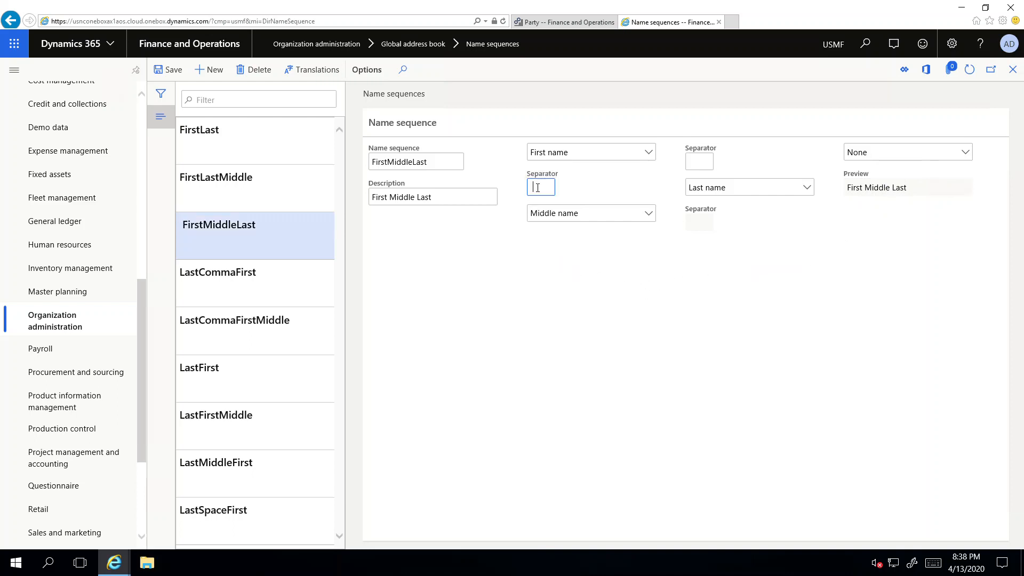
{"action": "type", "text": ","}
{"action": "left_click", "coordinate": [659, 340]}
Open Address setup under the Global address book's Addresses section, declining to roll down the name sequence changes.
{"action": "left_click", "coordinate": [54, 328]}
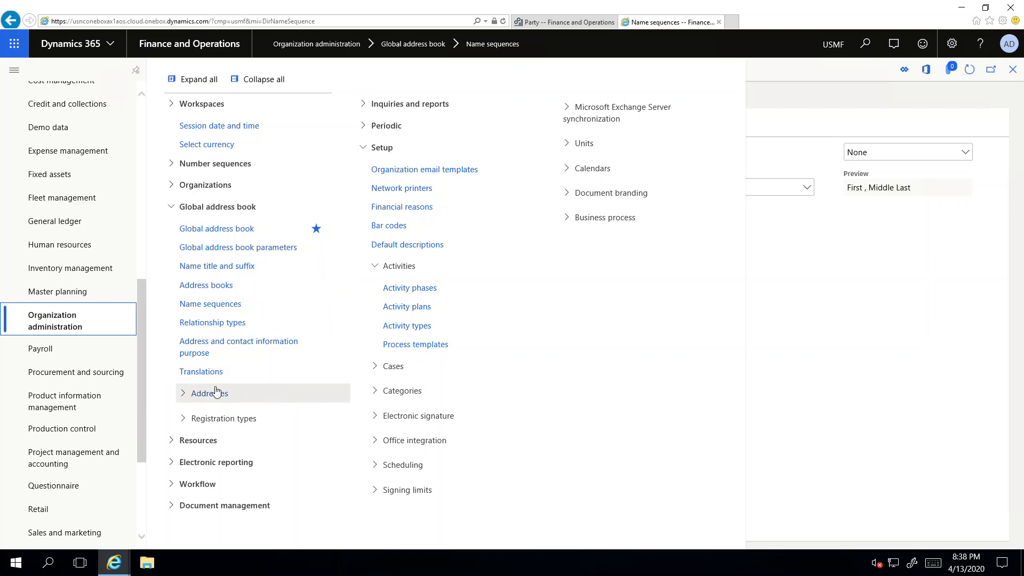
{"action": "left_click", "coordinate": [178, 393]}
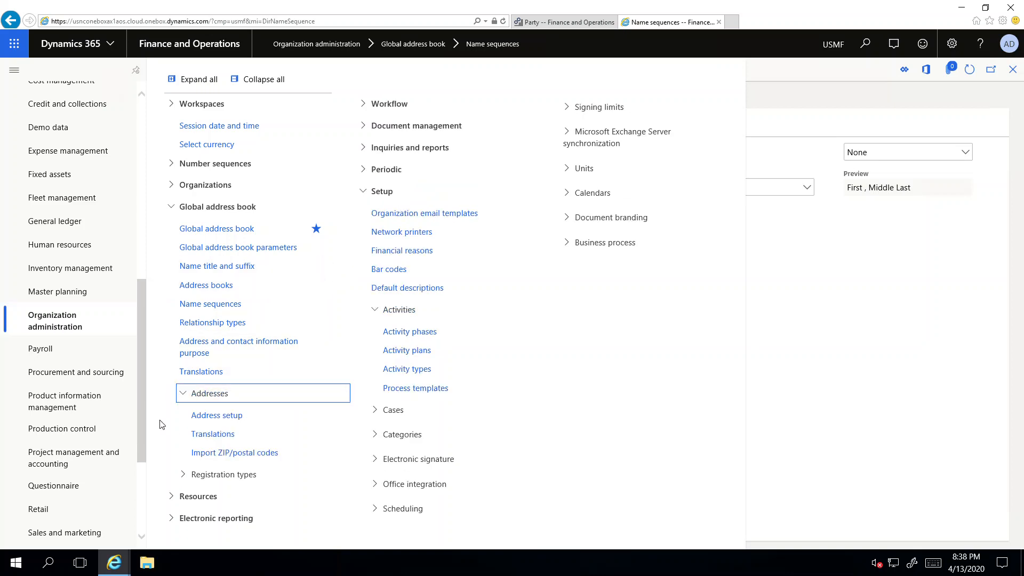
{"action": "left_click", "coordinate": [240, 416]}
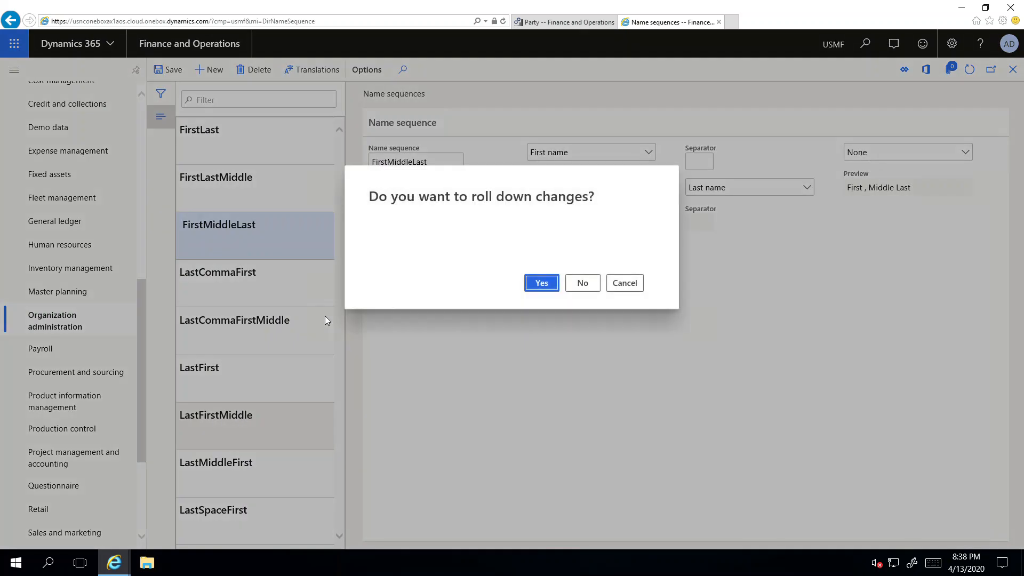
{"action": "left_click", "coordinate": [583, 284]}
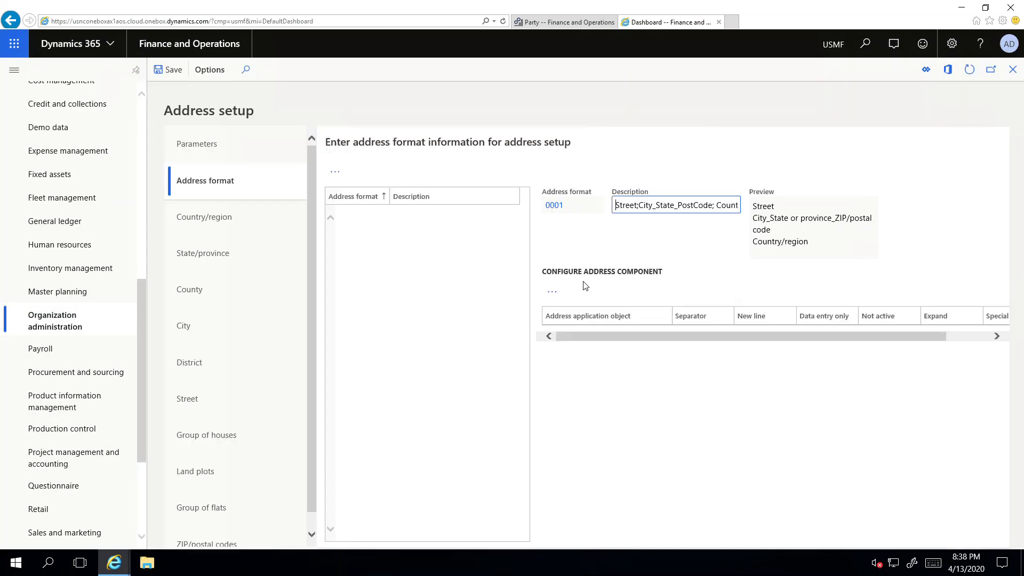
Review the validation parameters for creating addresses and return to the address format configuration.
{"action": "left_click", "coordinate": [243, 146]}
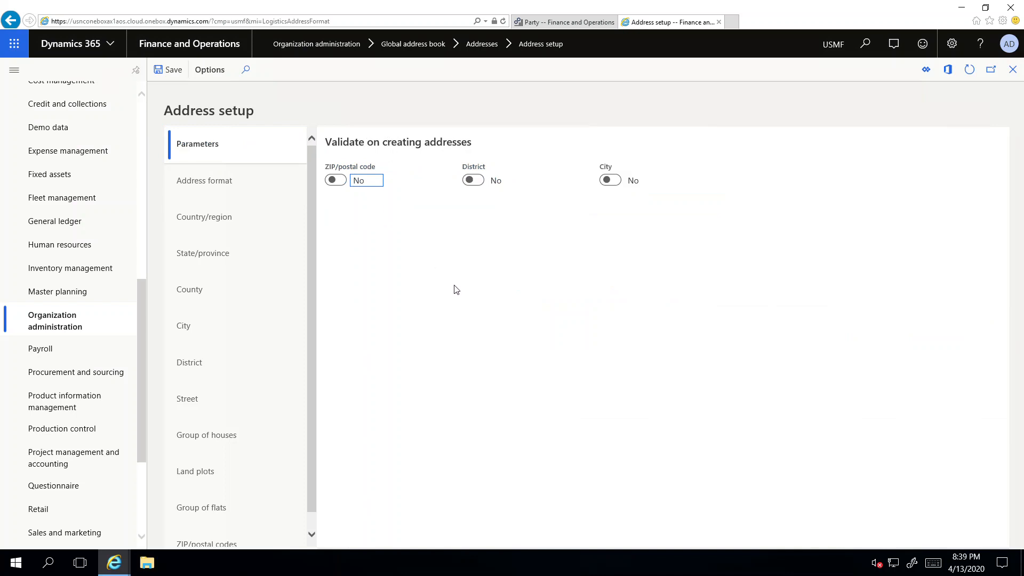
{"action": "left_click", "coordinate": [252, 188]}
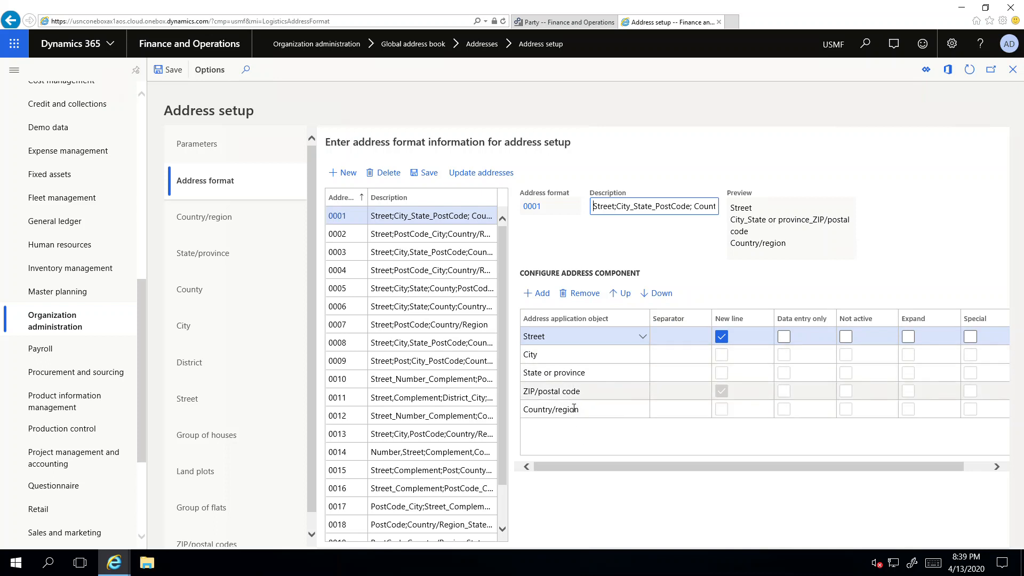
Examine address format 0008, and filter the country/region list to codes beginning with usa.
{"action": "left_click", "coordinate": [410, 342]}
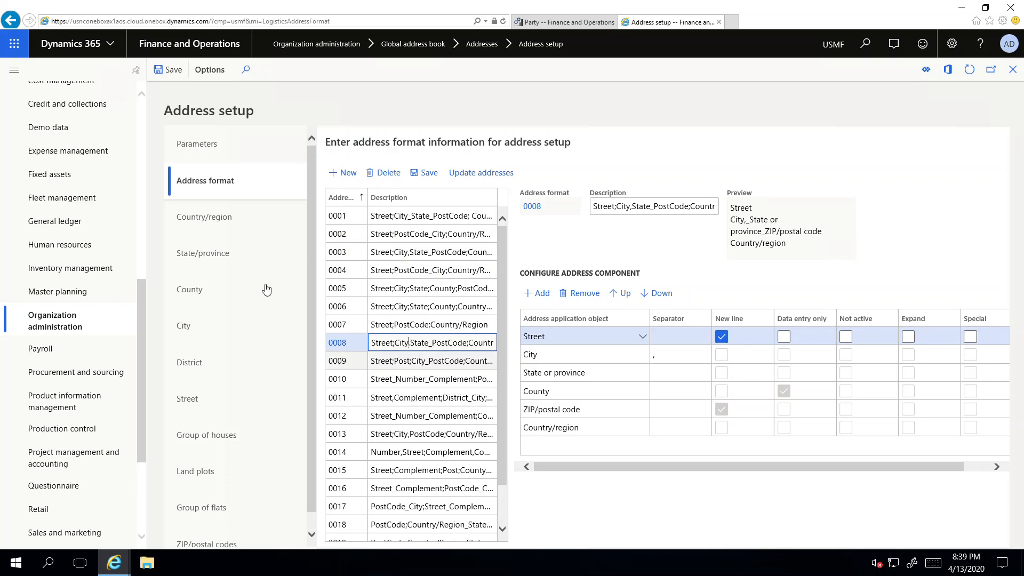
{"action": "left_click", "coordinate": [267, 224]}
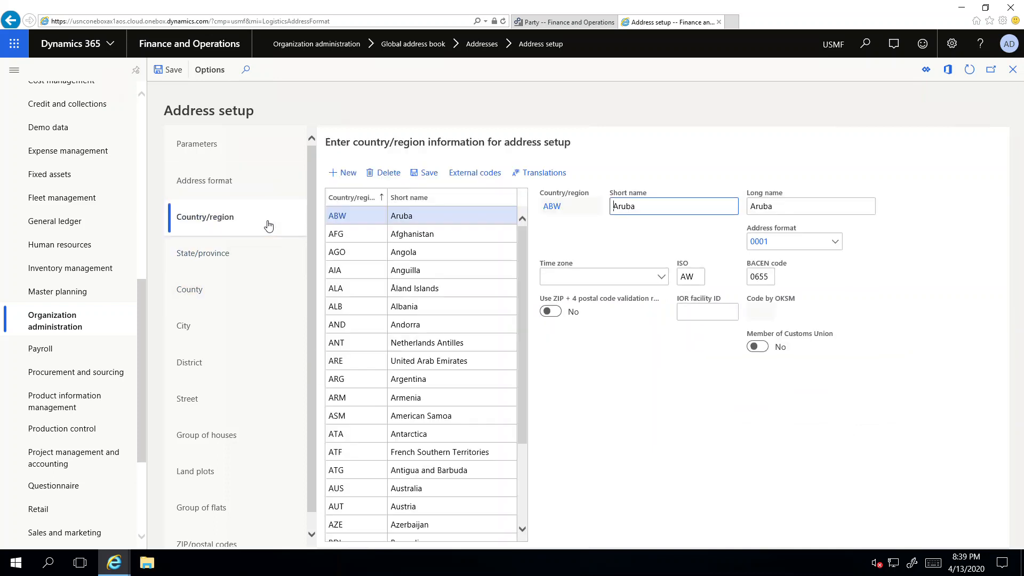
{"action": "left_click", "coordinate": [380, 198]}
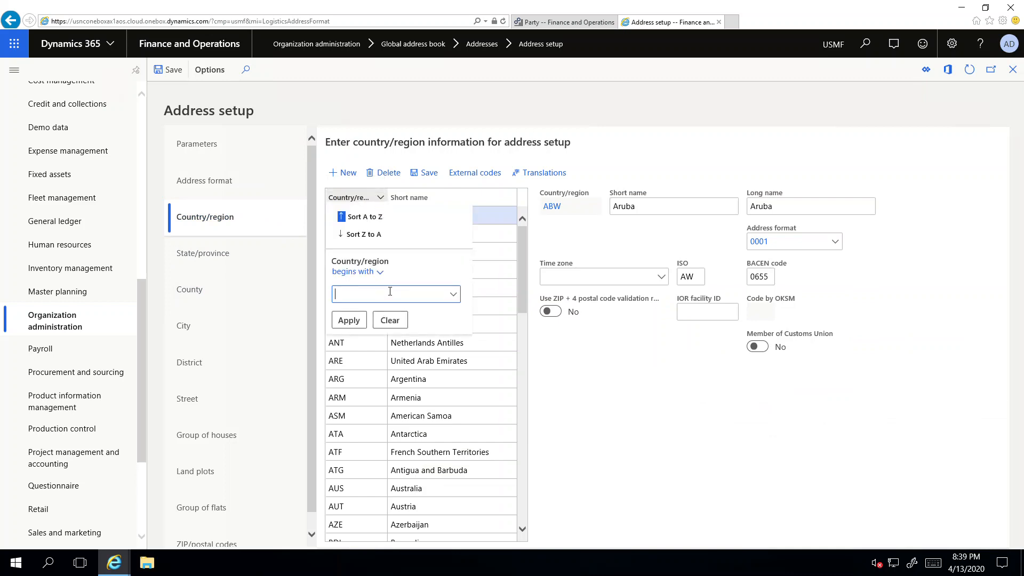
{"action": "type", "text": "usa"}
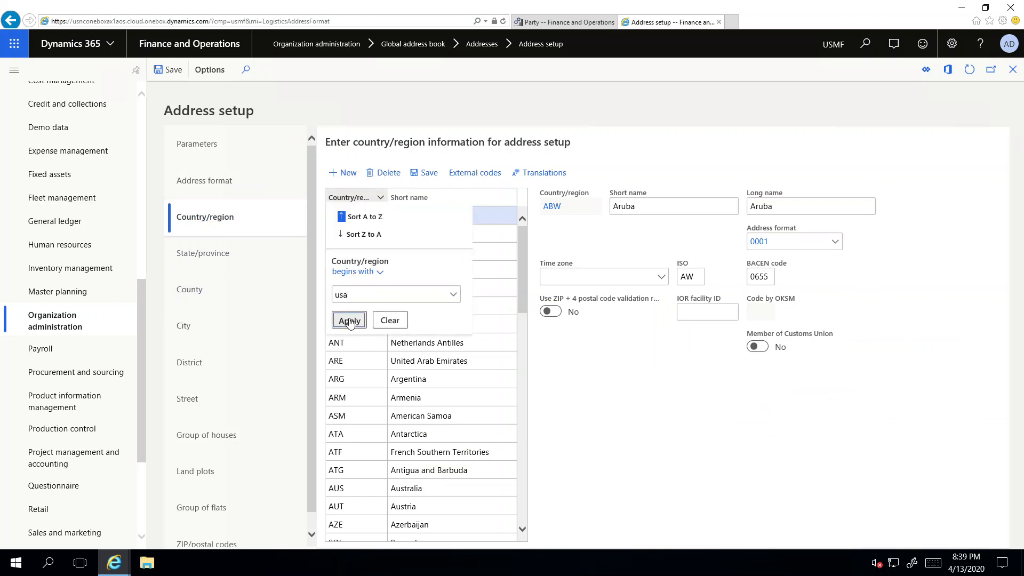
{"action": "left_click", "coordinate": [349, 320]}
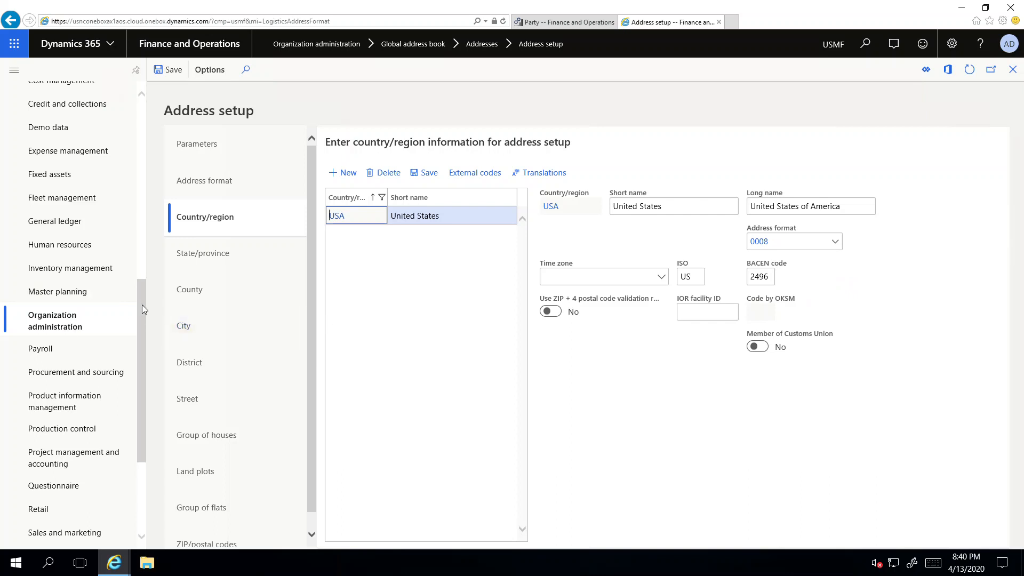
Open the Global address book list under Organization administration and start a new party record of type Person.
{"action": "left_click", "coordinate": [66, 331]}
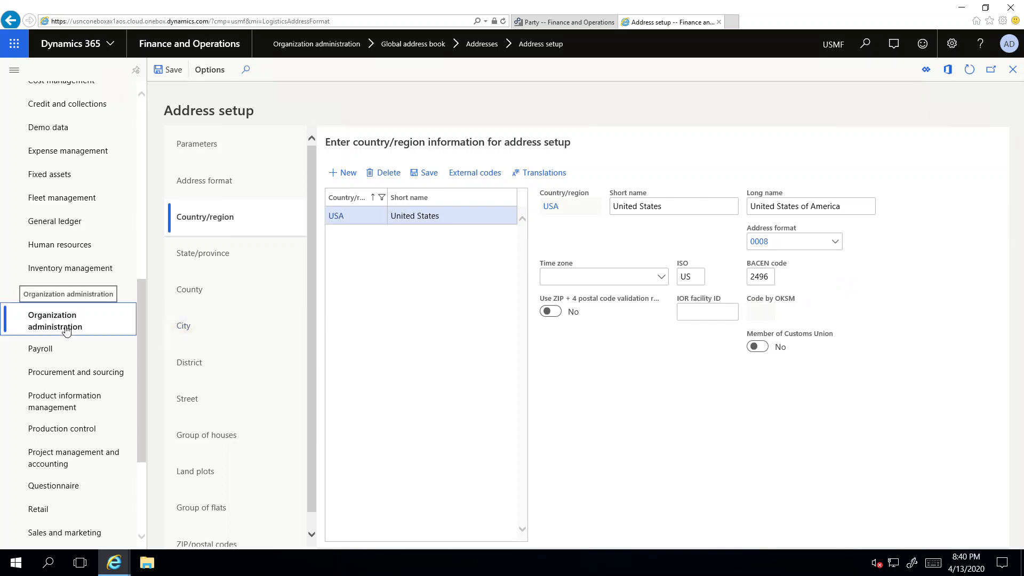
{"action": "left_click", "coordinate": [196, 234]}
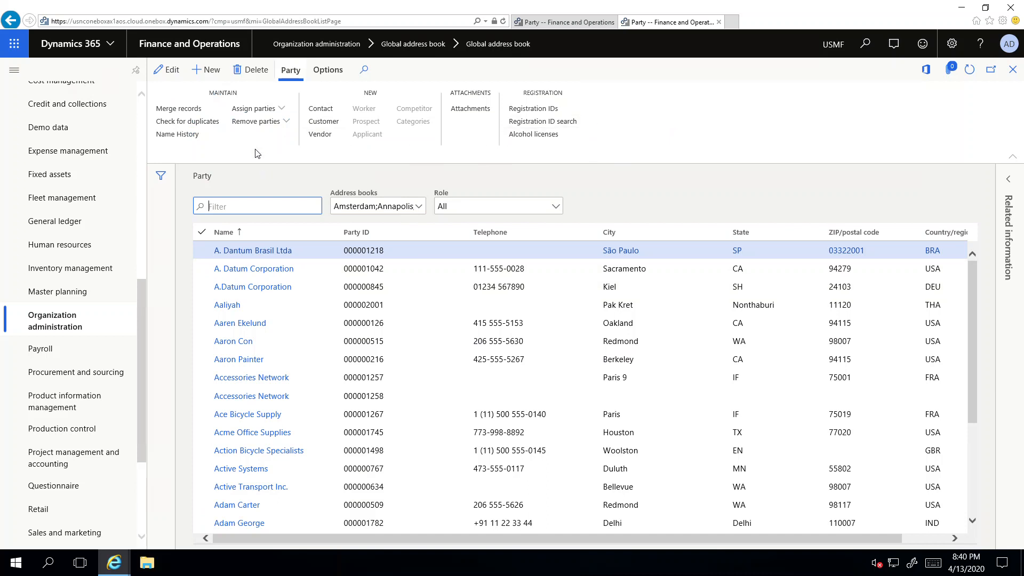
{"action": "left_click", "coordinate": [208, 73]}
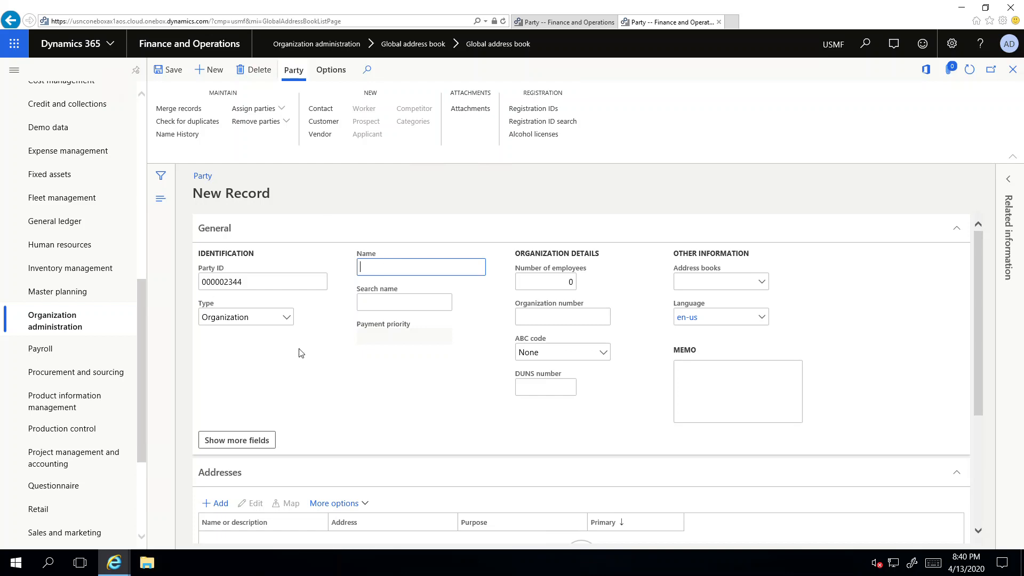
{"action": "left_click", "coordinate": [287, 317]}
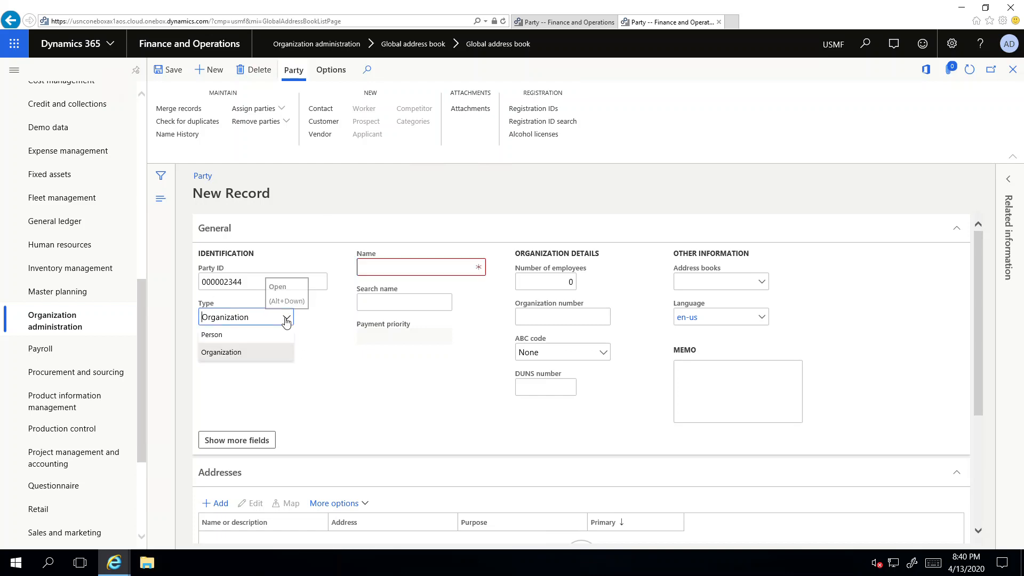
{"action": "left_click", "coordinate": [221, 336]}
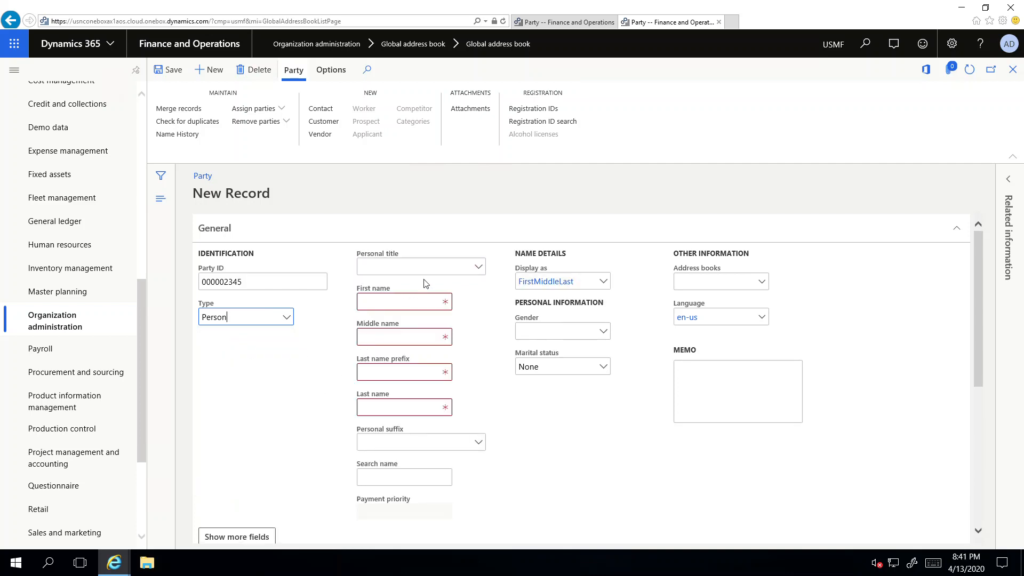
Set the new party's personal title to Ms. and enter the person's first and last names.
{"action": "left_click", "coordinate": [479, 268]}
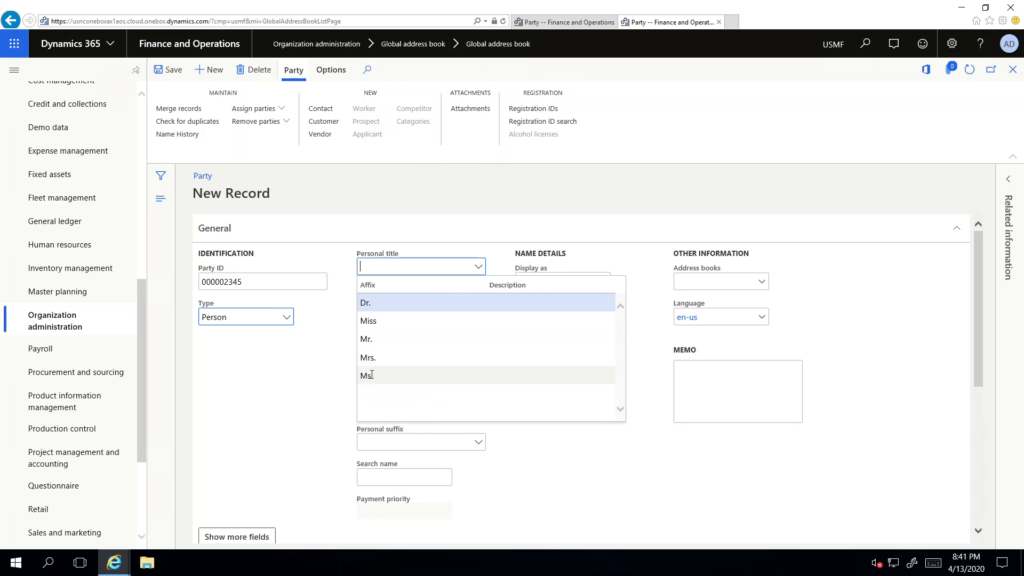
{"action": "left_click", "coordinate": [433, 374]}
{"action": "left_click", "coordinate": [398, 301]}
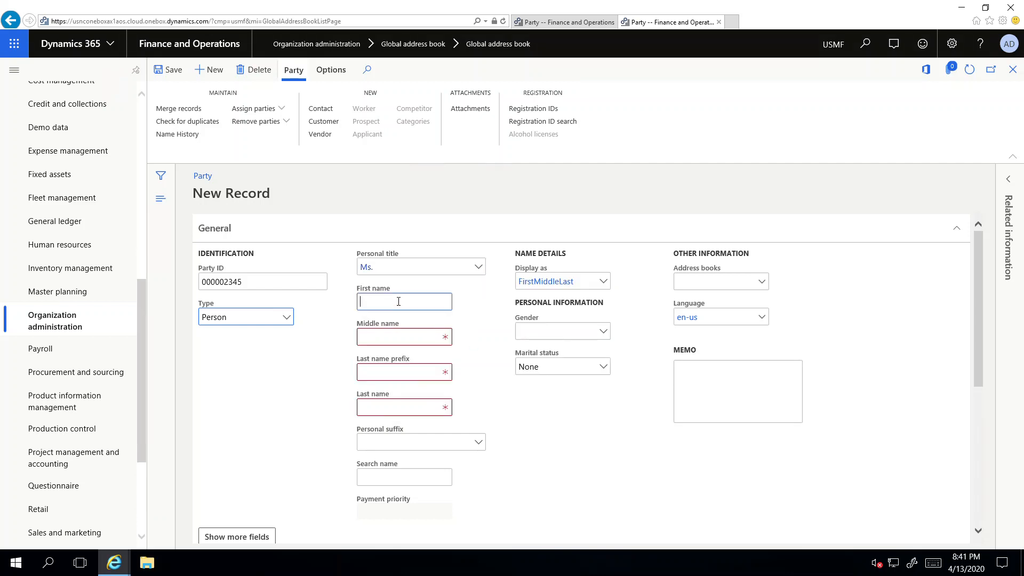
{"action": "type", "text": "Jane"}
{"action": "key", "text": "Tab"}
{"action": "key", "text": "Tab"}
{"action": "key", "text": "Tab"}
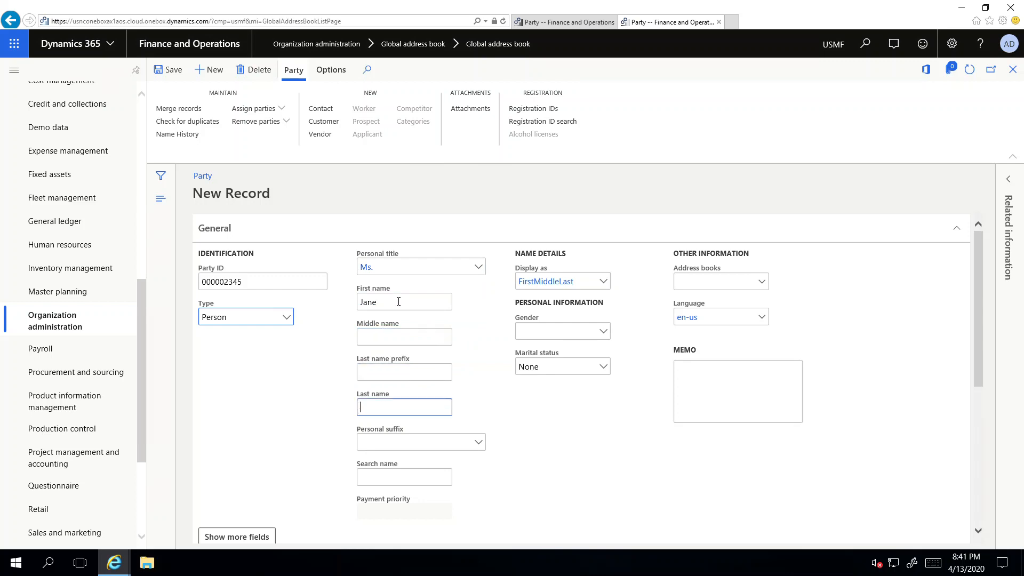
{"action": "type", "text": "Doe"}
{"action": "left_click", "coordinate": [599, 443]}
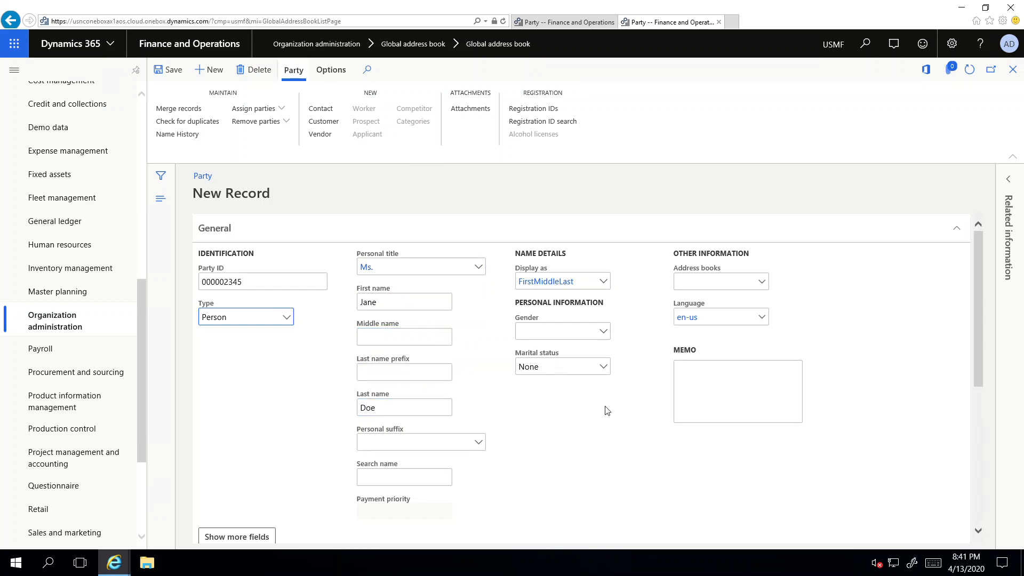
Set the new party's gender to Female.
{"action": "left_click", "coordinate": [604, 335]}
{"action": "left_click", "coordinate": [536, 379]}
{"action": "left_click", "coordinate": [562, 440]}
From the party's Address books field details, create and save an address book named and described with the person's full name, and return to the party record.
{"action": "right_click", "coordinate": [762, 288]}
{"action": "mouse_move", "coordinate": [763, 290]}
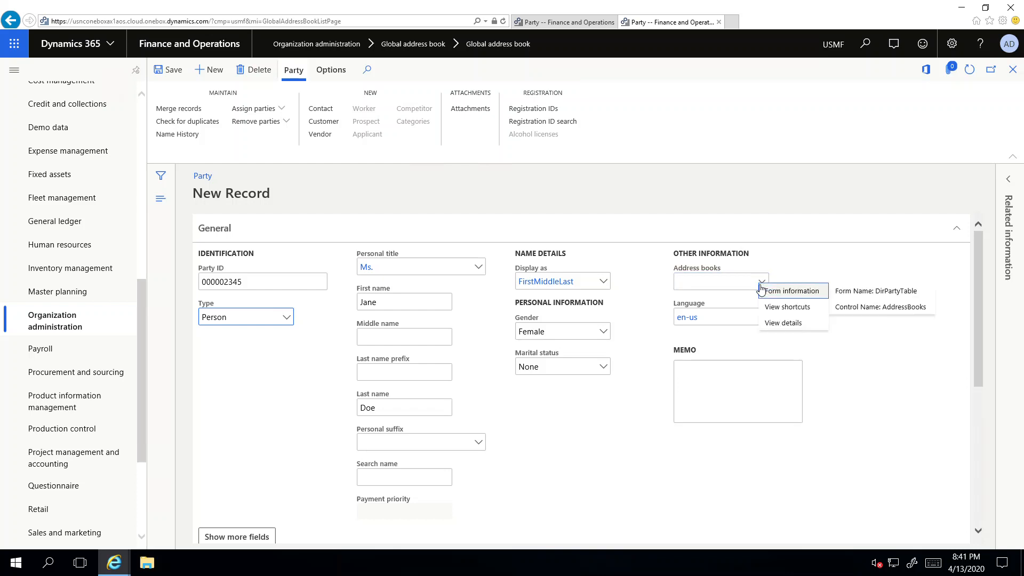
{"action": "left_click", "coordinate": [799, 324]}
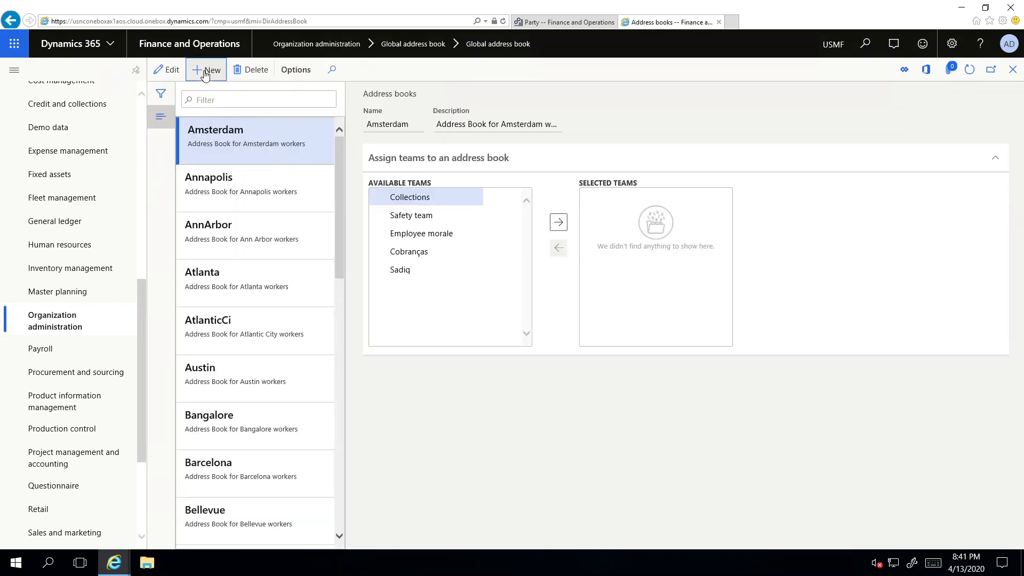
{"action": "left_click", "coordinate": [205, 74]}
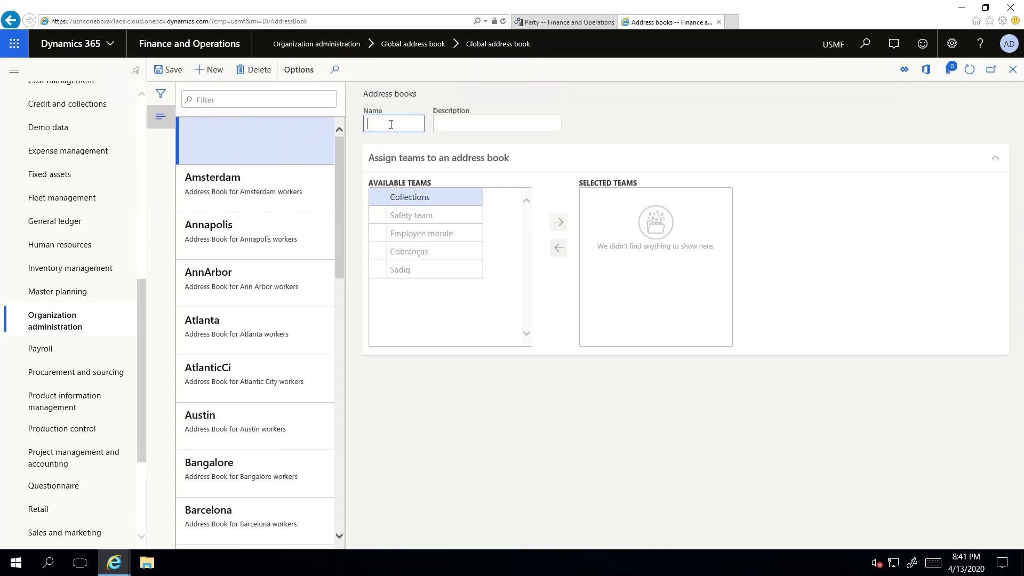
{"action": "type", "text": "JaneDoe"}
{"action": "key", "text": "Tab"}
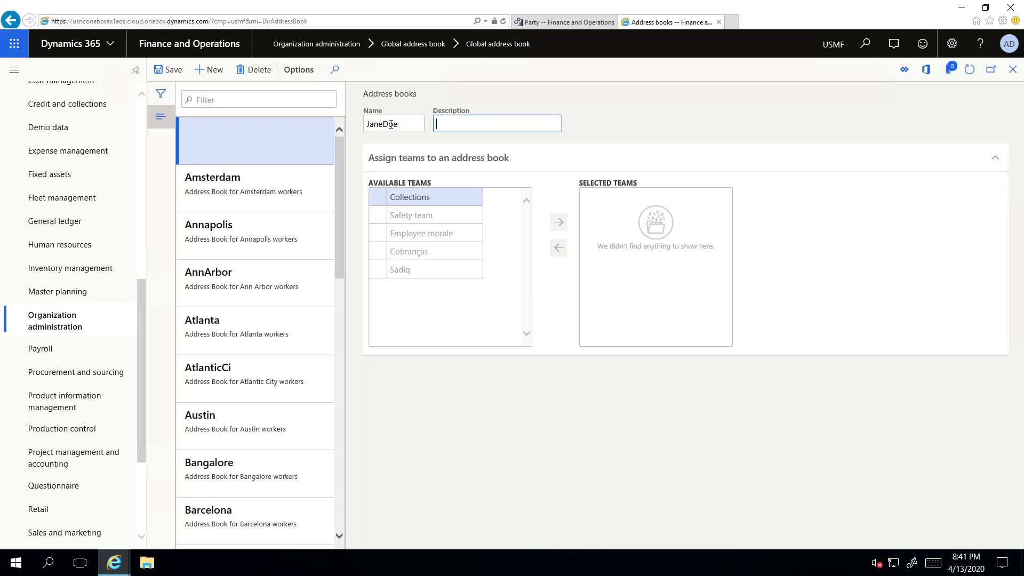
{"action": "type", "text": "Jane Do"}
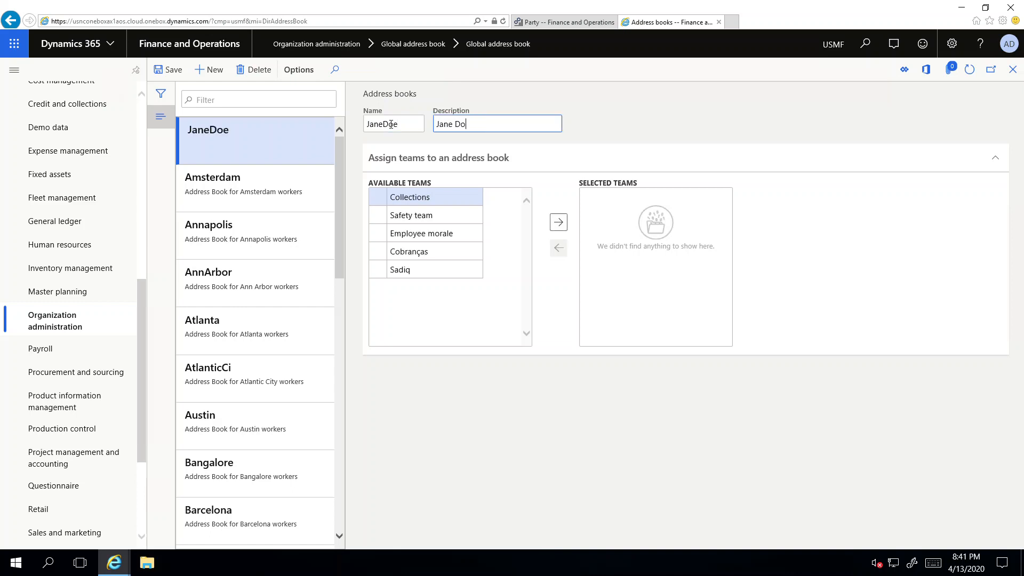
{"action": "type", "text": "e"}
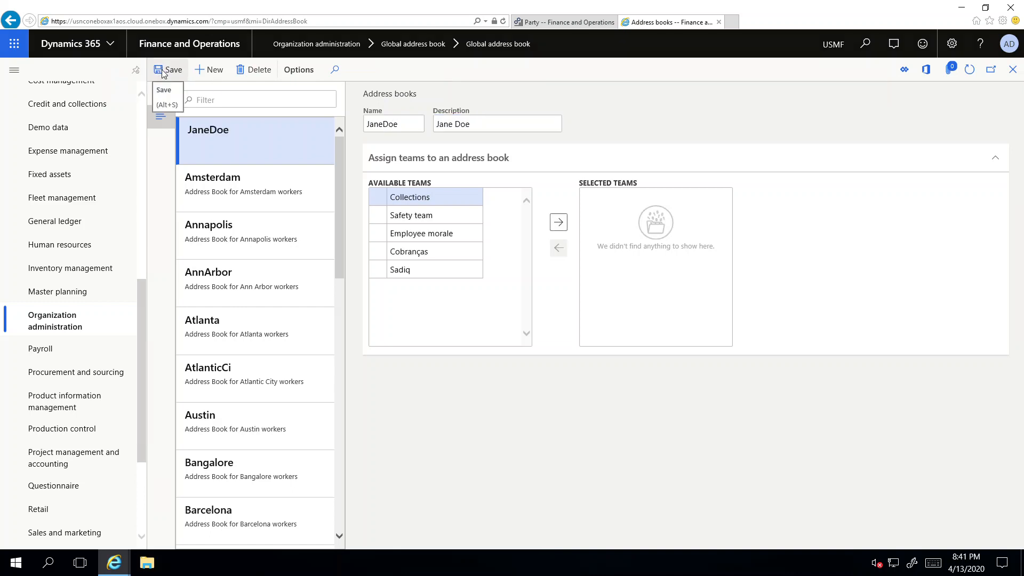
{"action": "left_click", "coordinate": [167, 70]}
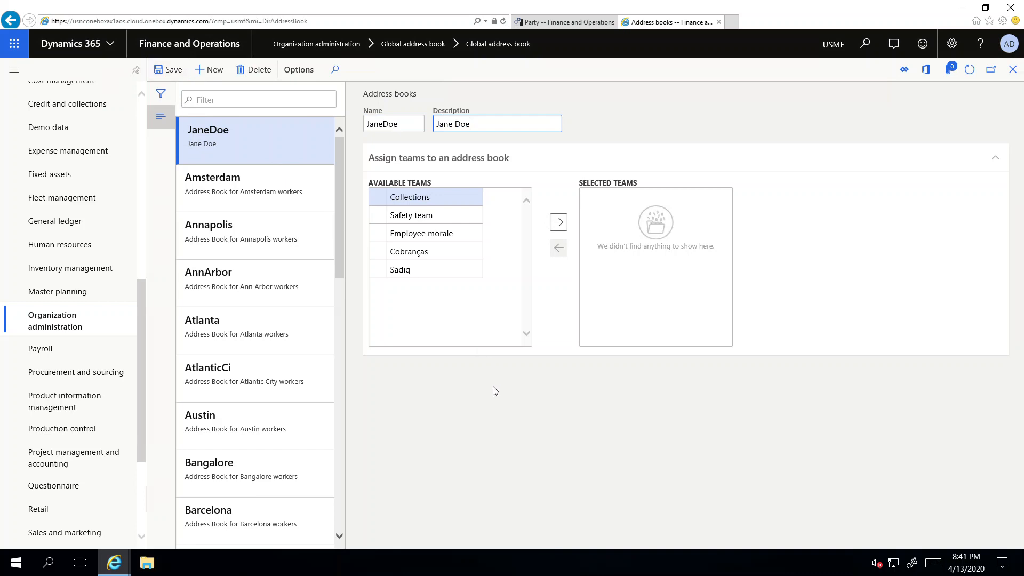
{"action": "key", "text": "Escape"}
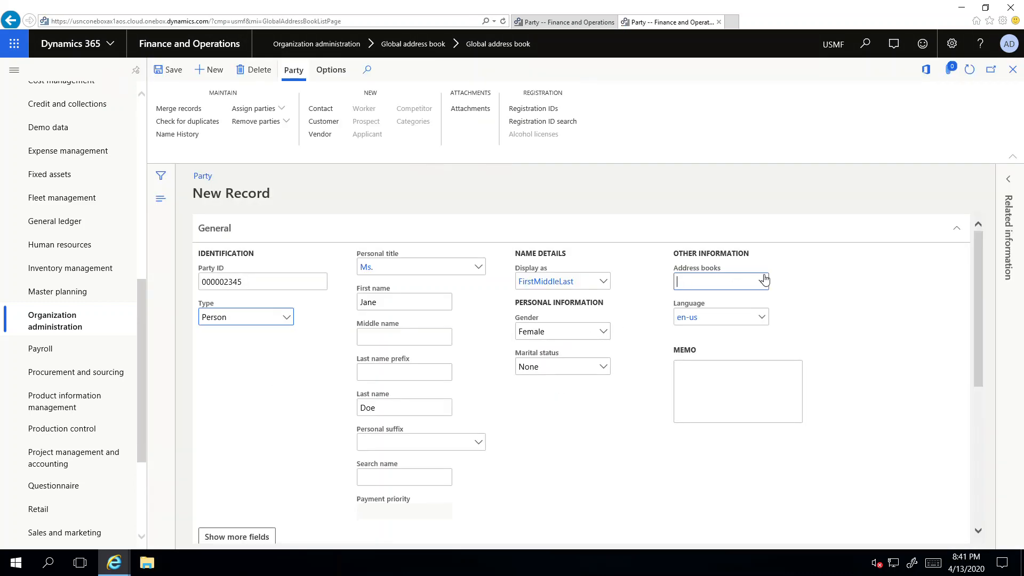
Assign the new address book to the party, filtering the address book names by the person's first name.
{"action": "left_click", "coordinate": [762, 283]}
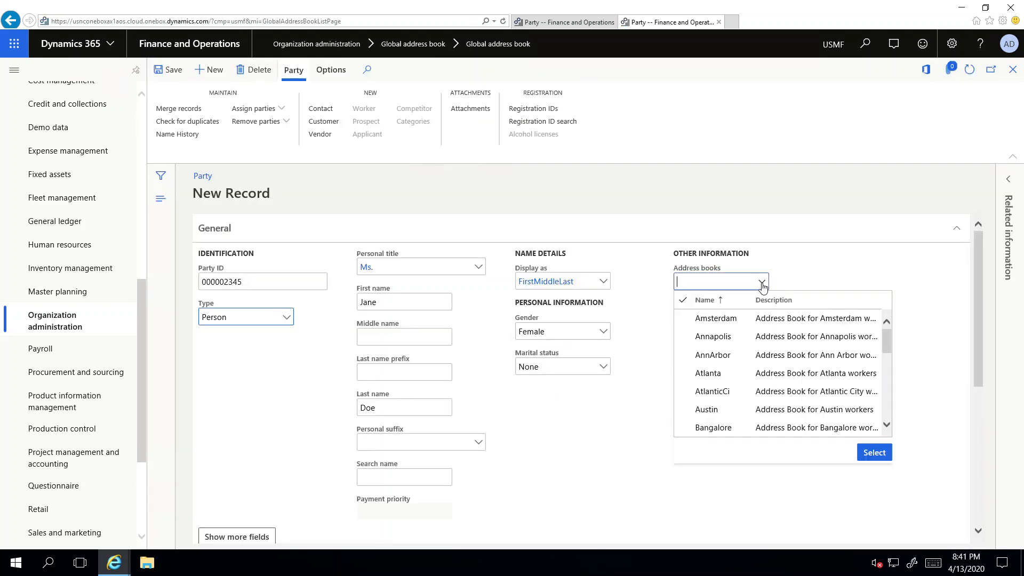
{"action": "left_click", "coordinate": [745, 302]}
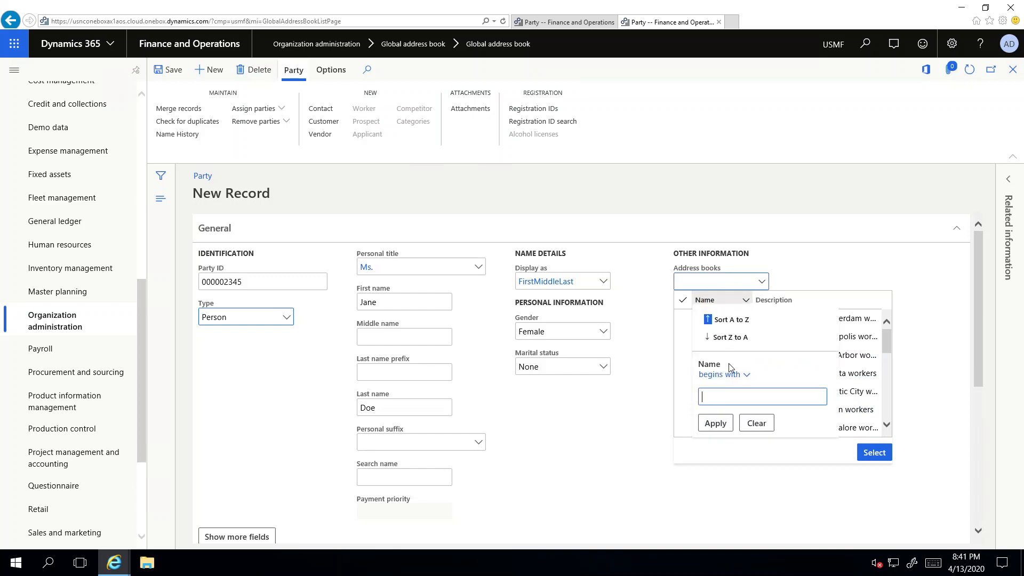
{"action": "type", "text": "Jane"}
{"action": "left_click", "coordinate": [714, 422]}
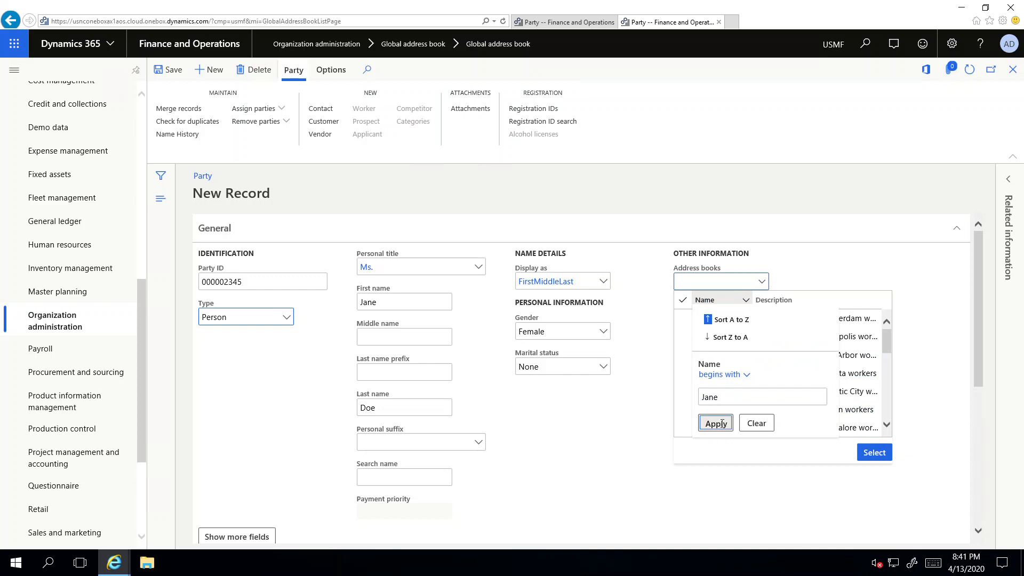
{"action": "left_click", "coordinate": [712, 322]}
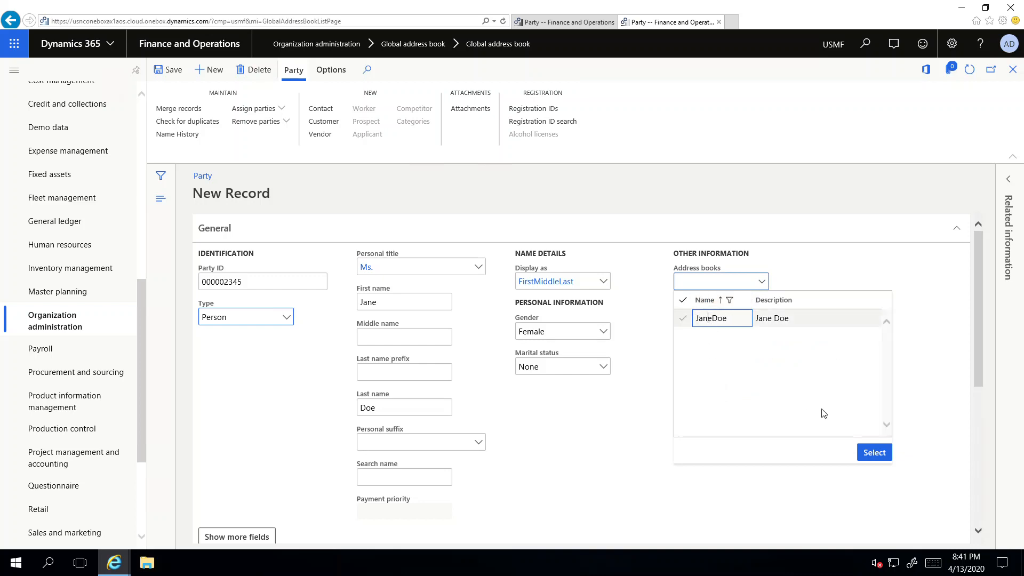
{"action": "left_click", "coordinate": [873, 453]}
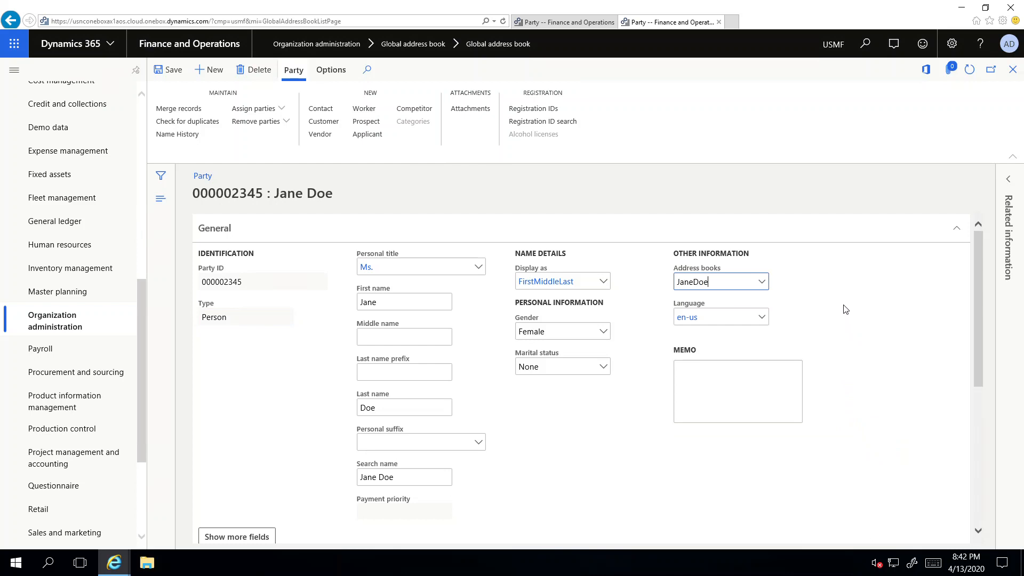
Save the party record and highlight the last digits of the party ID in the record heading.
{"action": "left_click", "coordinate": [557, 453]}
{"action": "scroll", "coordinate": [555, 454], "scroll_direction": "down", "scroll_amount": 1}
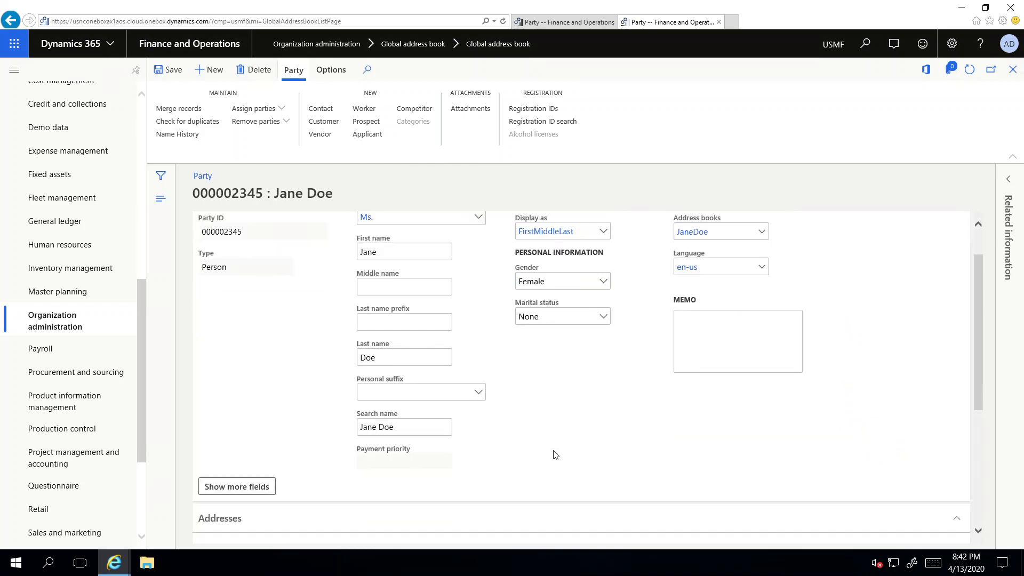
{"action": "left_click", "coordinate": [168, 74]}
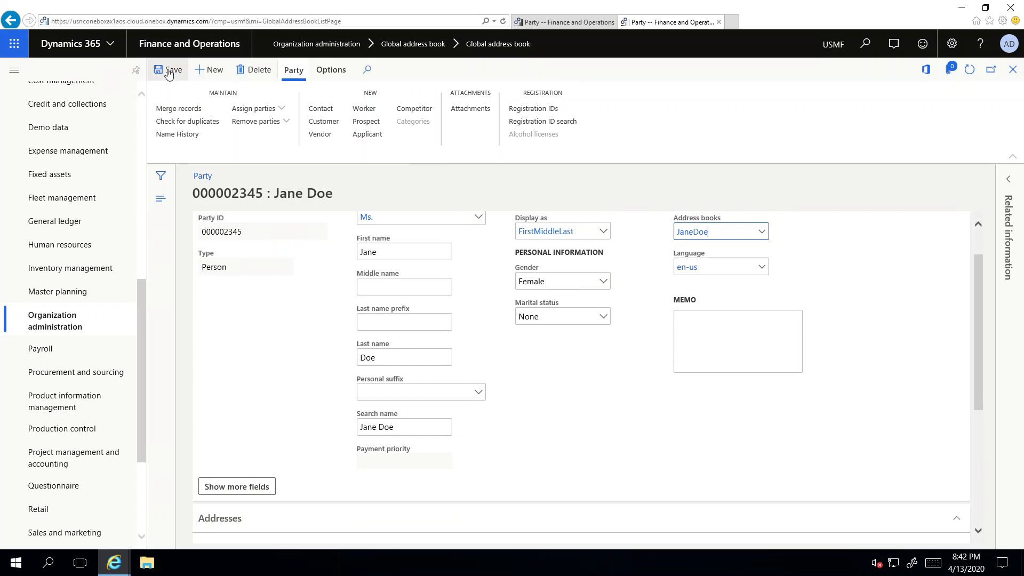
{"action": "left_click", "coordinate": [267, 330]}
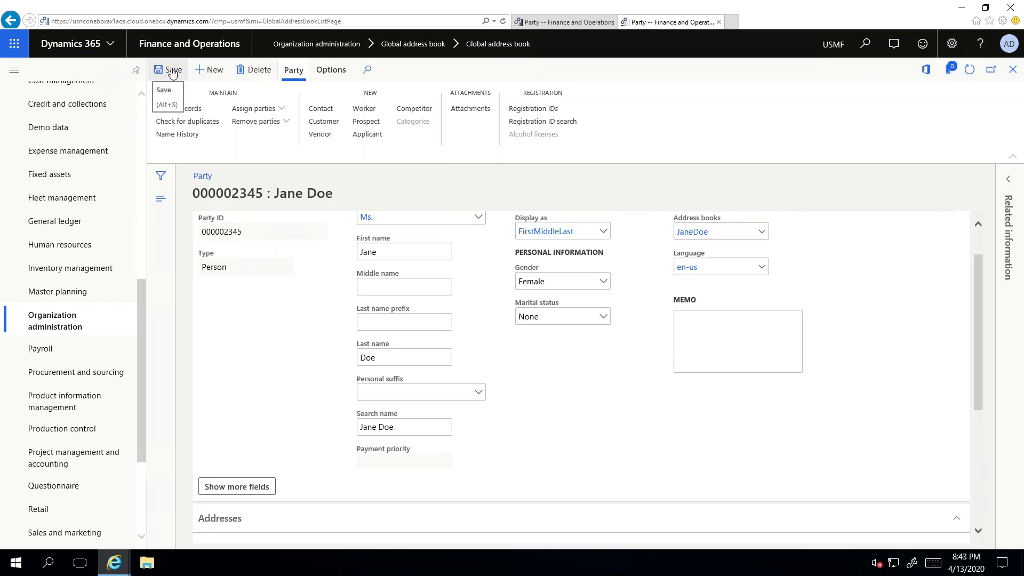
{"action": "left_click_drag", "start_coordinate": [232, 193], "coordinate": [268, 194]}
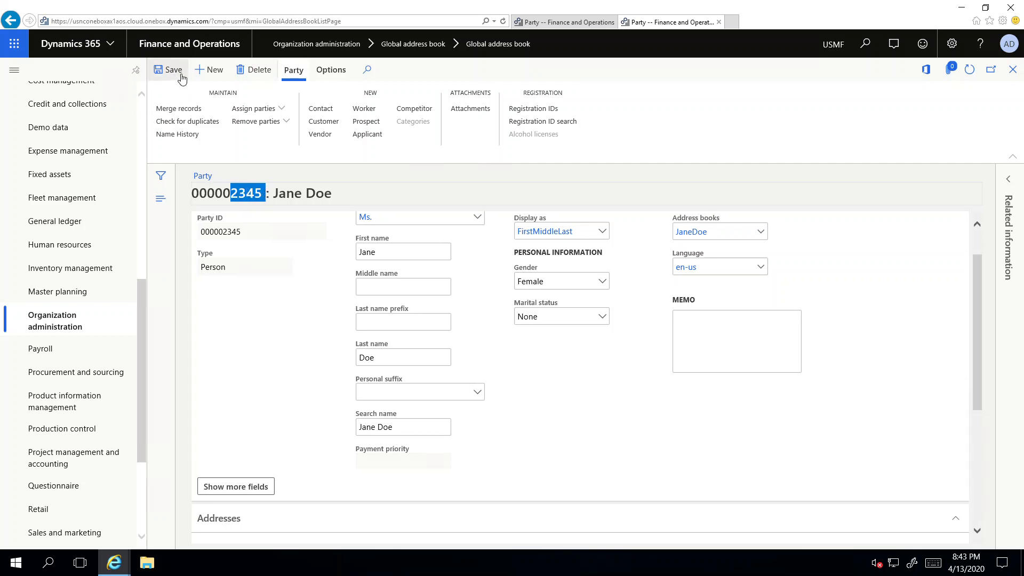
Create a new party record of type Person and set its personal title to Ms.
{"action": "left_click", "coordinate": [217, 75]}
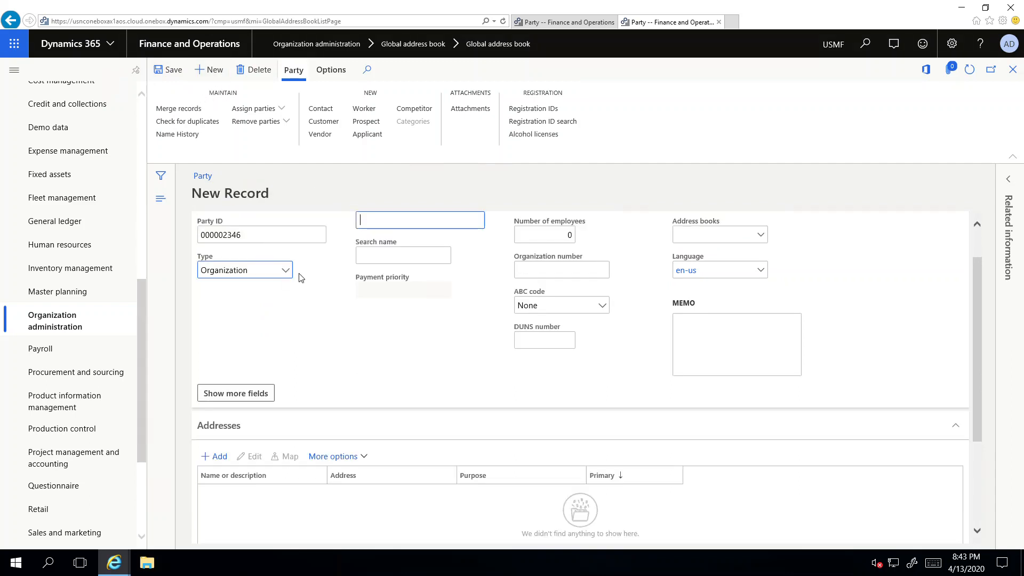
{"action": "left_click", "coordinate": [286, 318]}
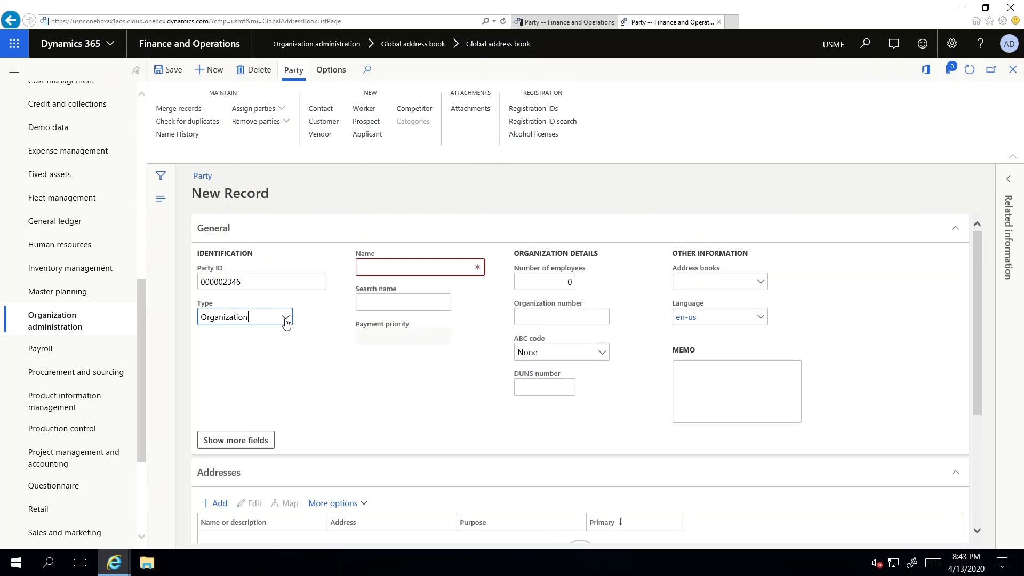
{"action": "left_click", "coordinate": [225, 336]}
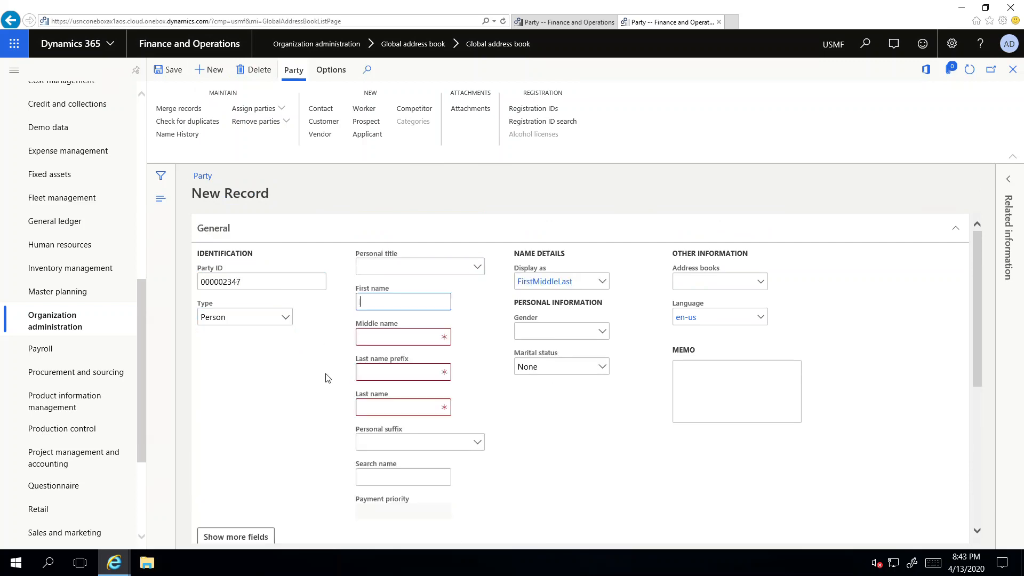
{"action": "left_click", "coordinate": [477, 271]}
{"action": "left_click", "coordinate": [478, 271]}
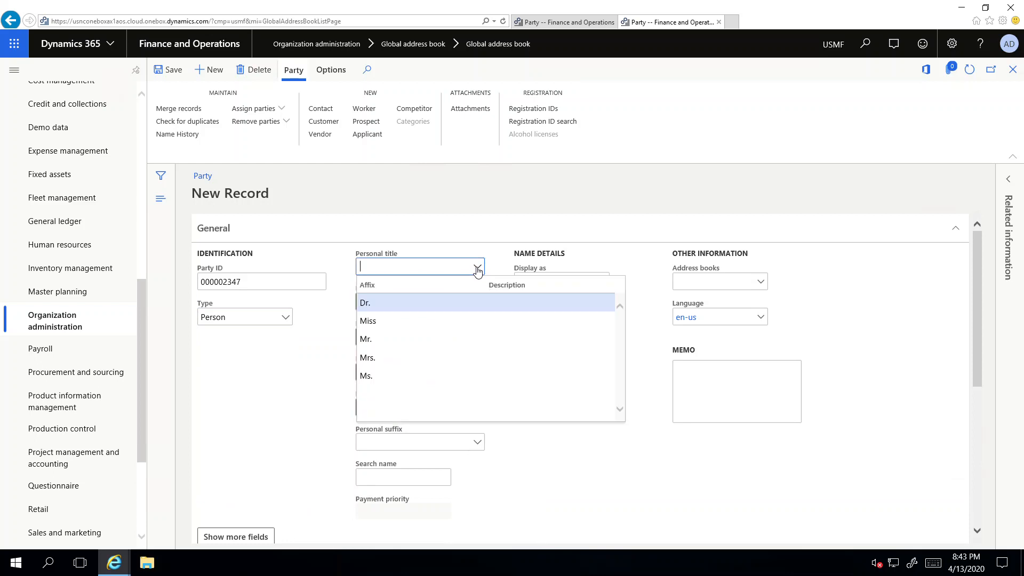
{"action": "left_click", "coordinate": [378, 374]}
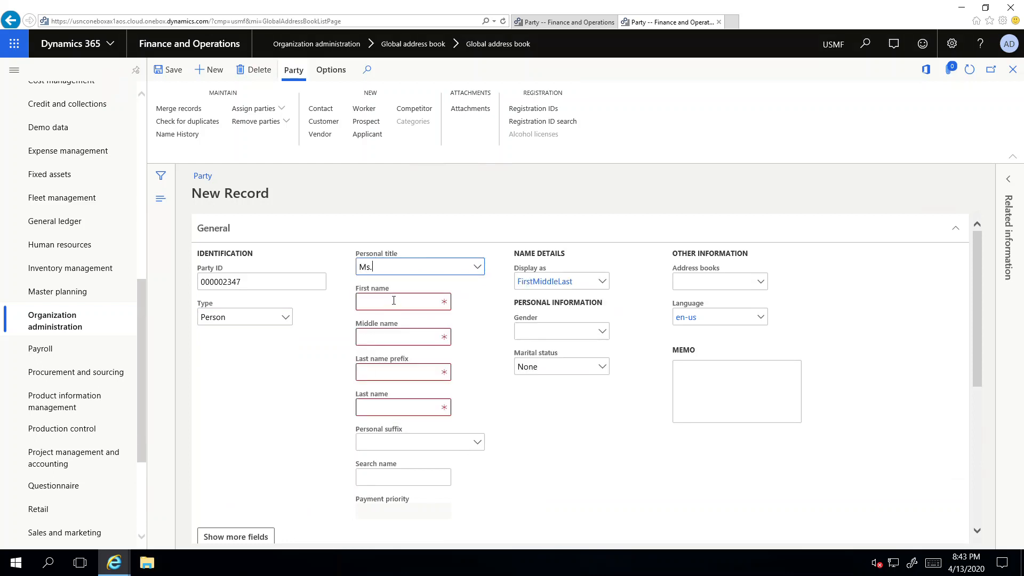
Enter the same first and last name as the existing person party and save the new record.
{"action": "left_click", "coordinate": [393, 300]}
{"action": "type", "text": "Jane"}
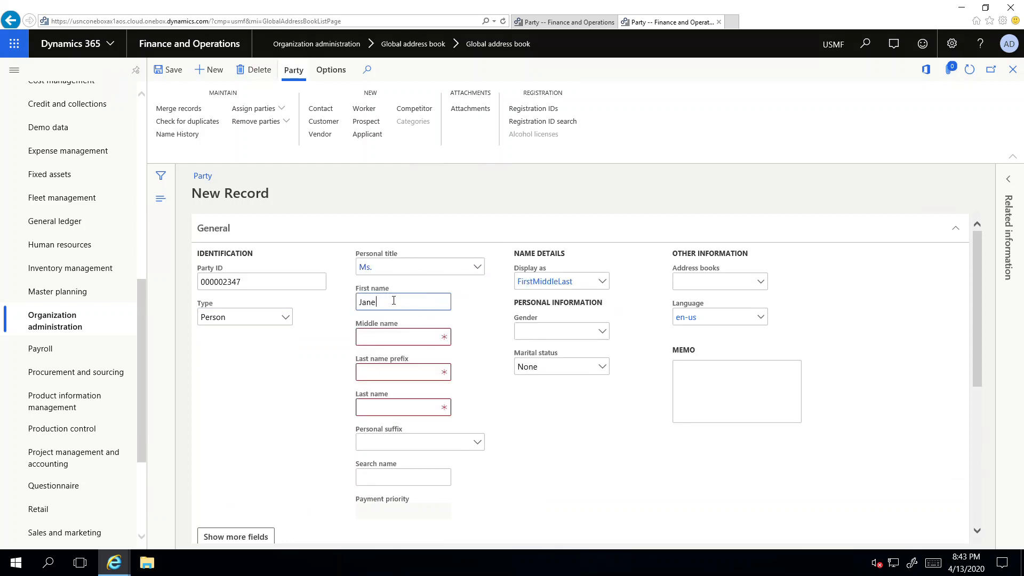
{"action": "key", "text": "Tab"}
{"action": "key", "text": "Tab"}
{"action": "key", "text": "Tab"}
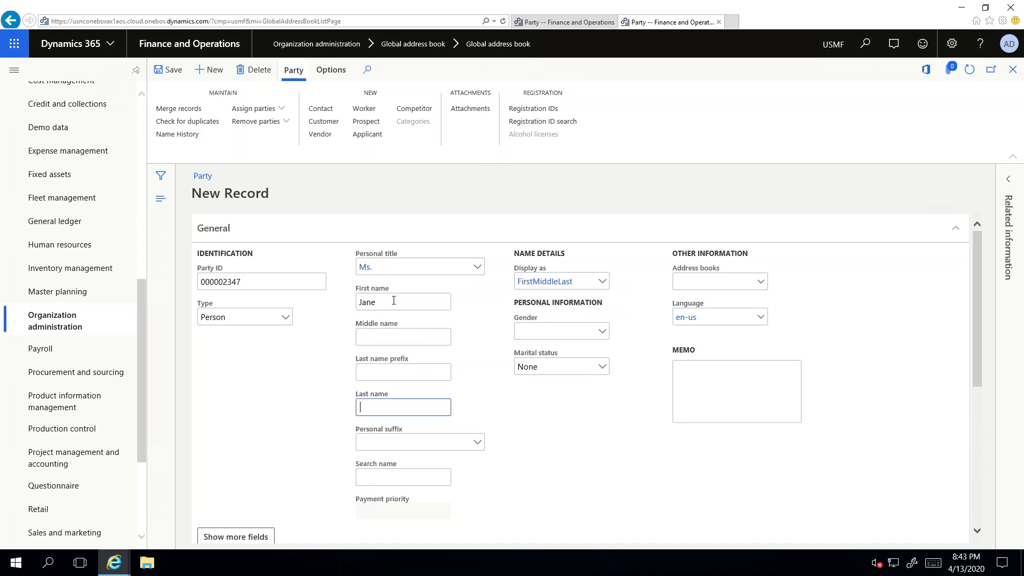
{"action": "type", "text": "Doe"}
{"action": "left_click", "coordinate": [598, 443]}
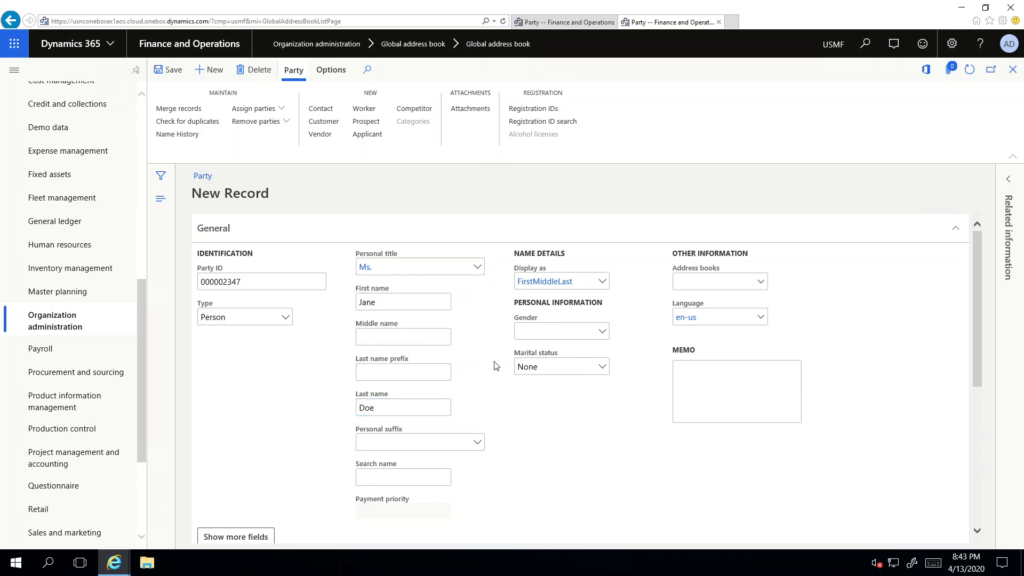
{"action": "left_click", "coordinate": [172, 72]}
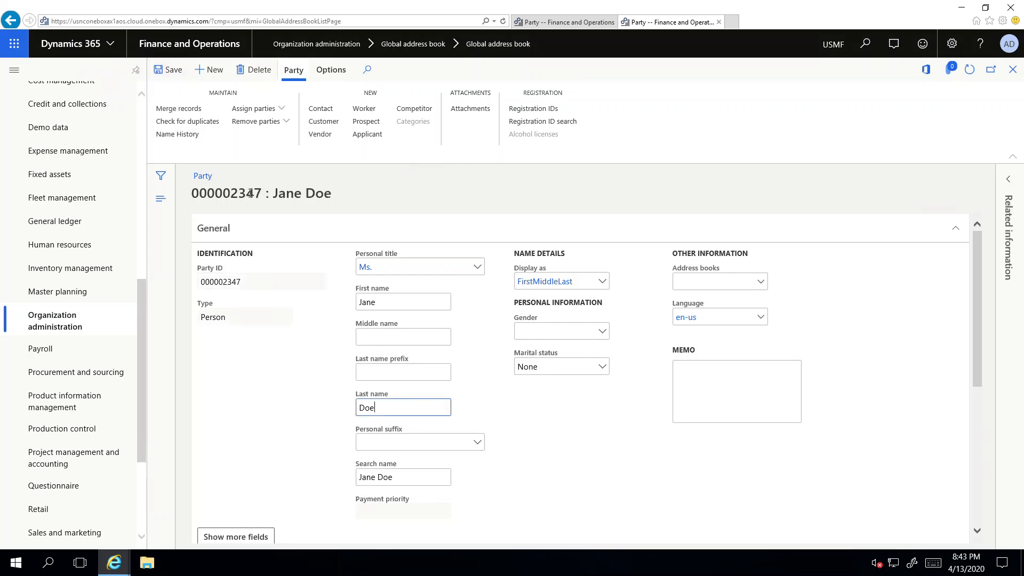
Check the party for duplicates on First name and Last name, and close the check without merging records.
{"action": "left_click", "coordinate": [208, 126]}
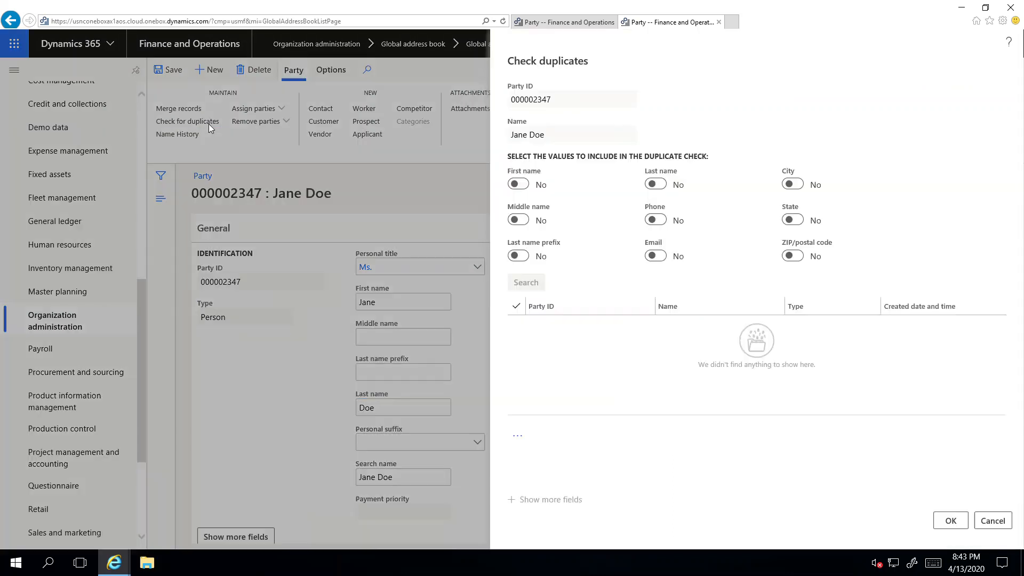
{"action": "left_click", "coordinate": [518, 184]}
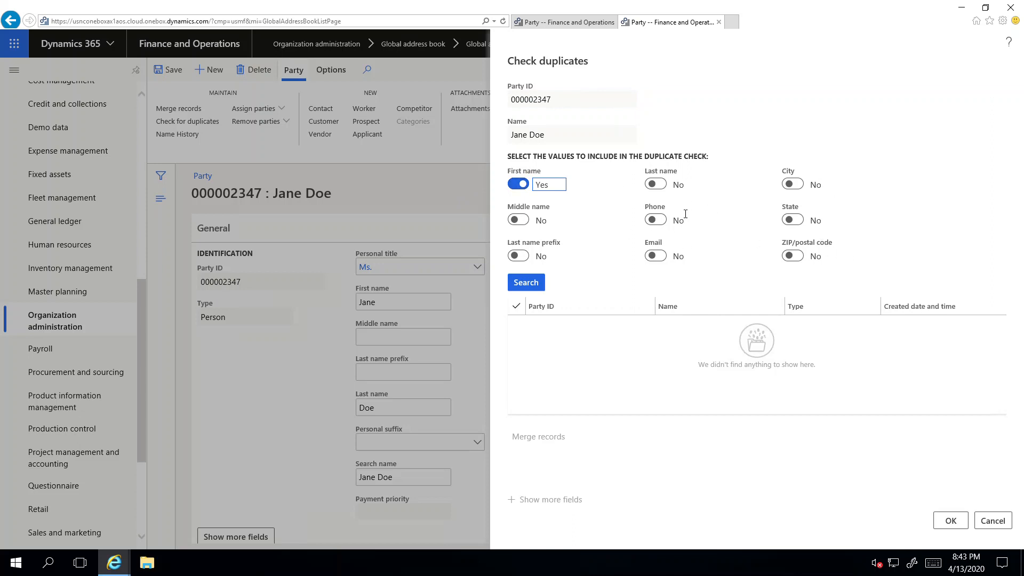
{"action": "left_click", "coordinate": [657, 185]}
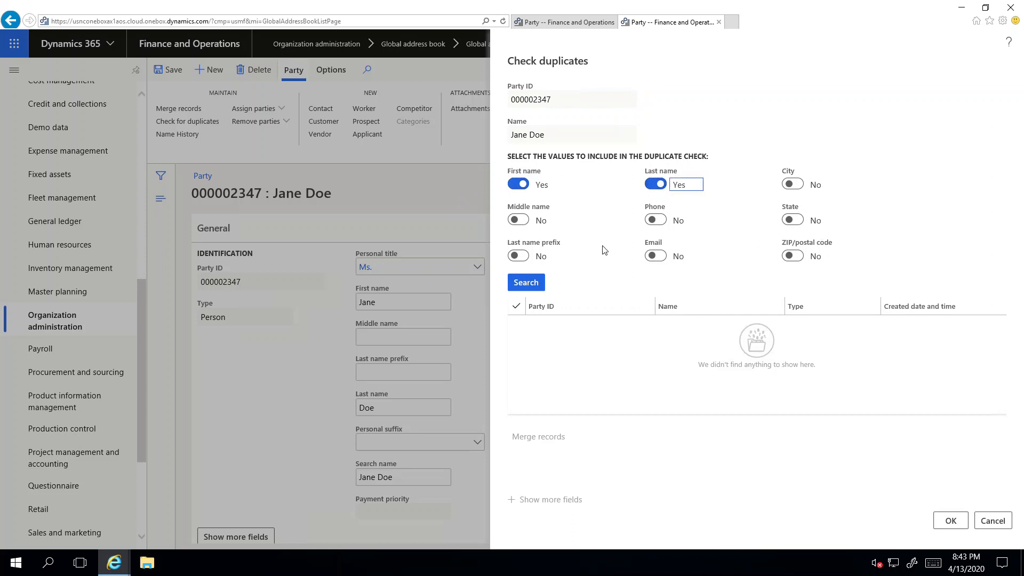
{"action": "left_click", "coordinate": [524, 285]}
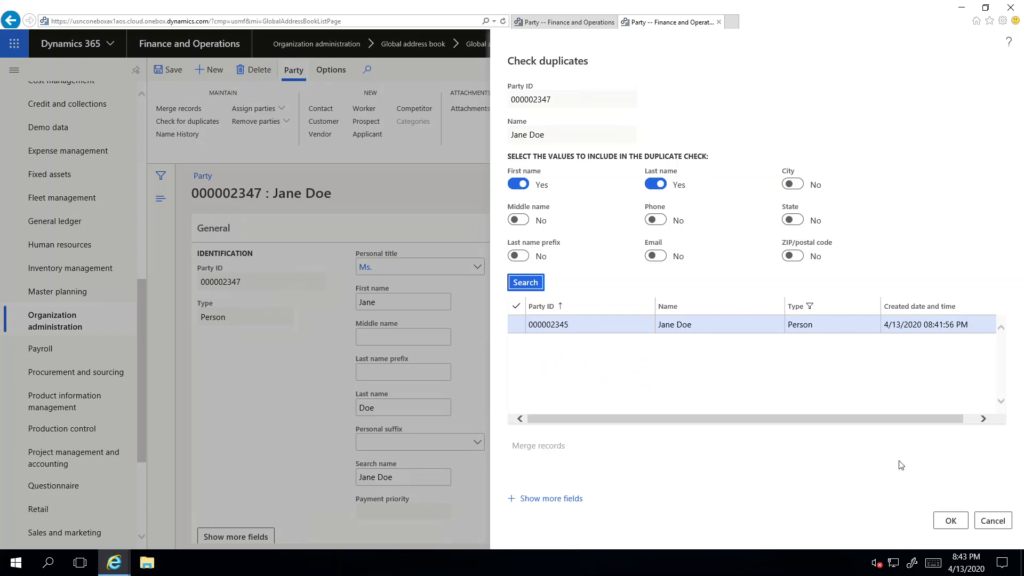
{"action": "left_click", "coordinate": [993, 527]}
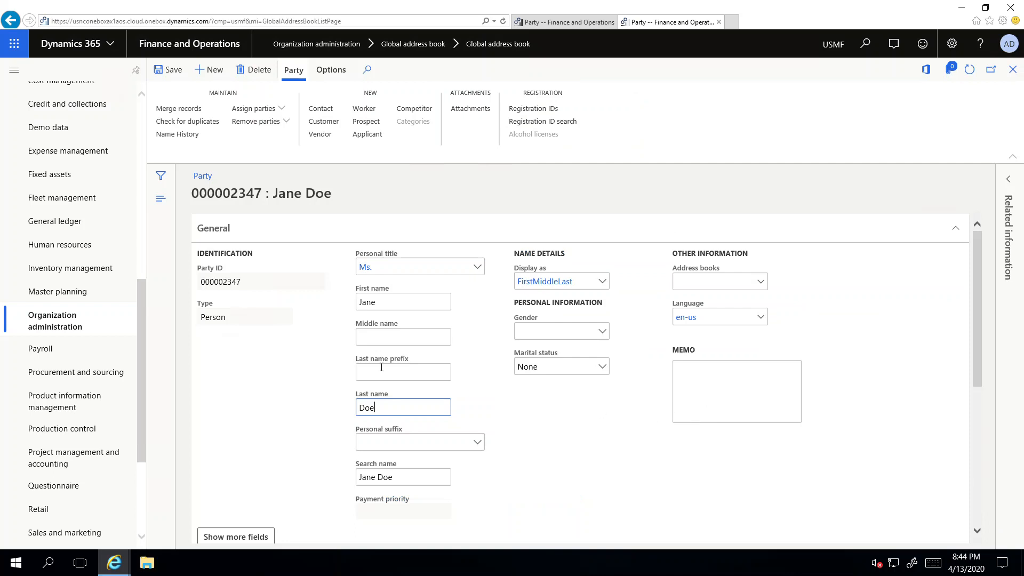
Save the party with 1 appended to its first name and review its name history before returning to the record.
{"action": "left_click", "coordinate": [288, 365]}
{"action": "left_click", "coordinate": [407, 305]}
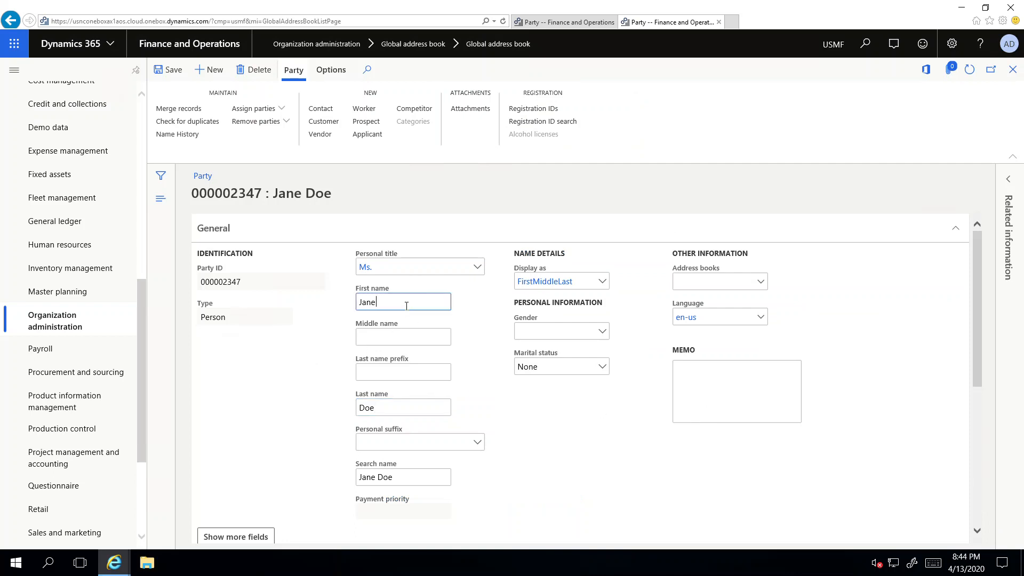
{"action": "type", "text": "1"}
{"action": "left_click", "coordinate": [252, 362]}
{"action": "left_click", "coordinate": [181, 78]}
{"action": "left_click", "coordinate": [176, 137]}
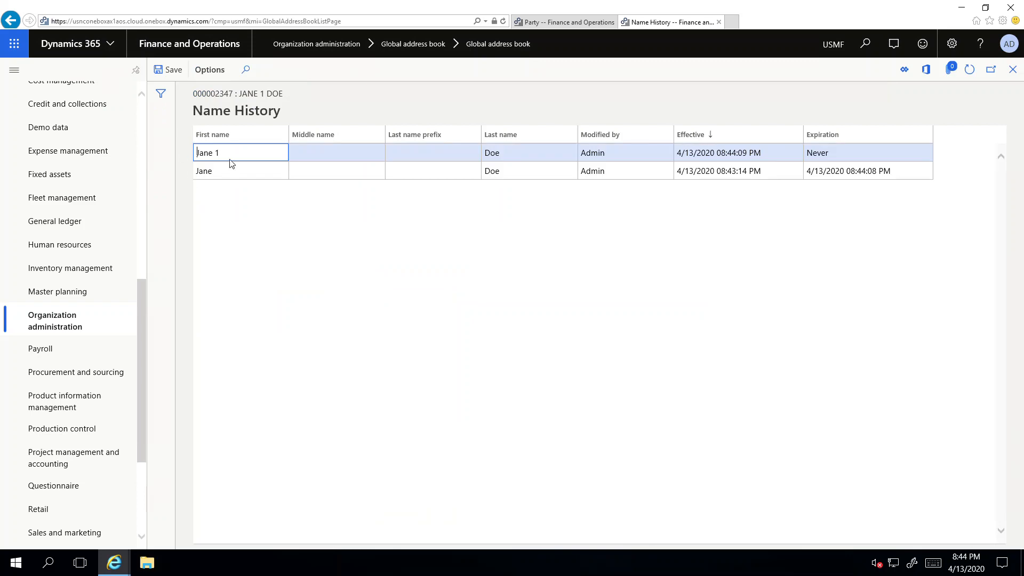
{"action": "key", "text": "Escape"}
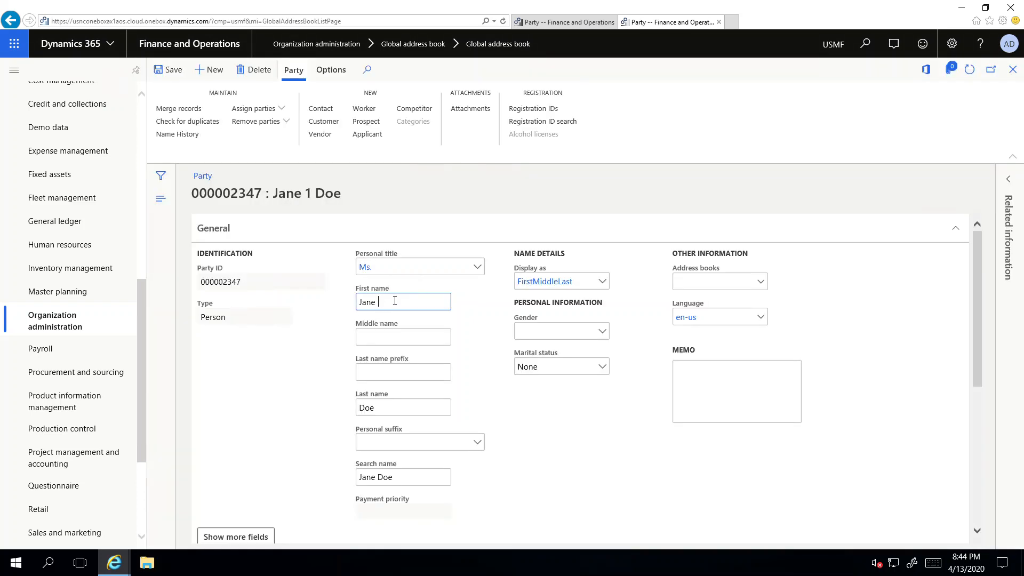
Save the party with the 1 removed from its first name and review the updated name history.
{"action": "left_click", "coordinate": [169, 71]}
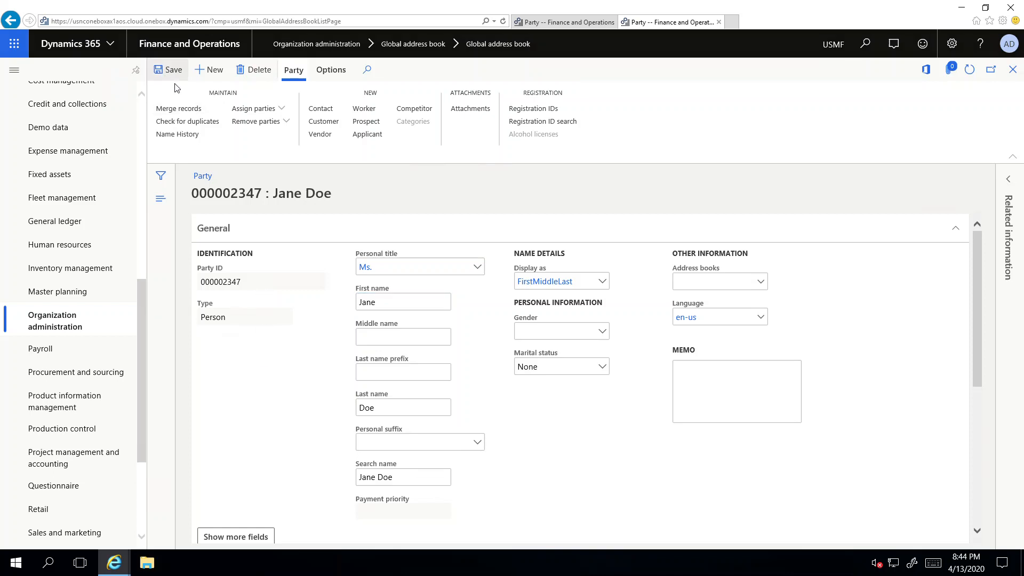
{"action": "left_click", "coordinate": [184, 135]}
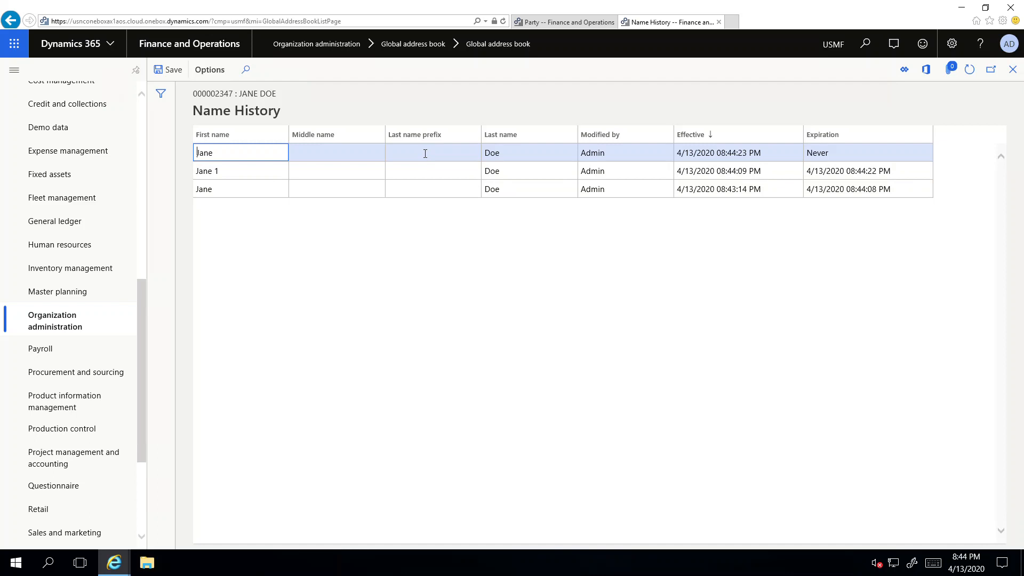
{"action": "left_click", "coordinate": [431, 302]}
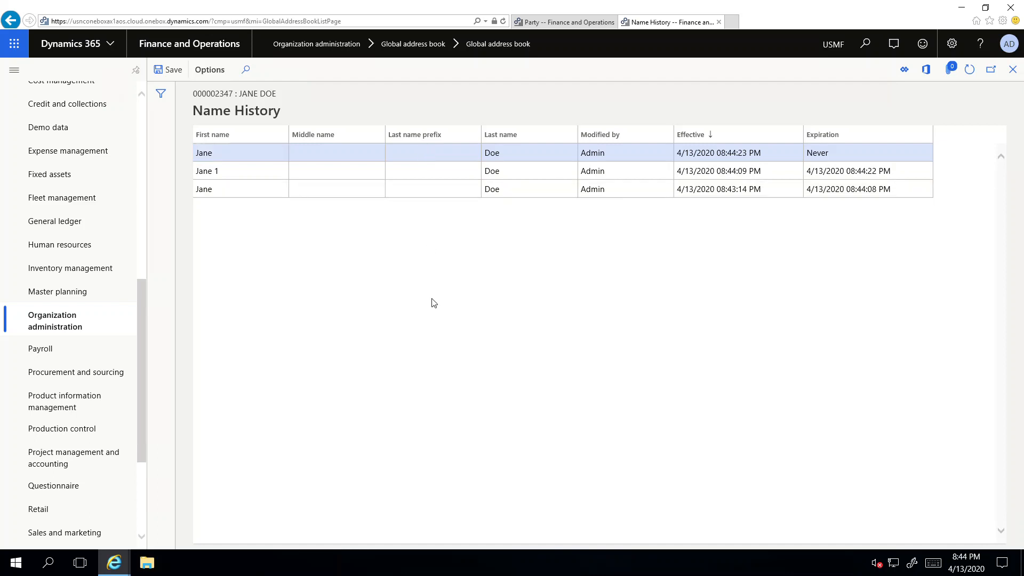
{"action": "key", "text": "Escape"}
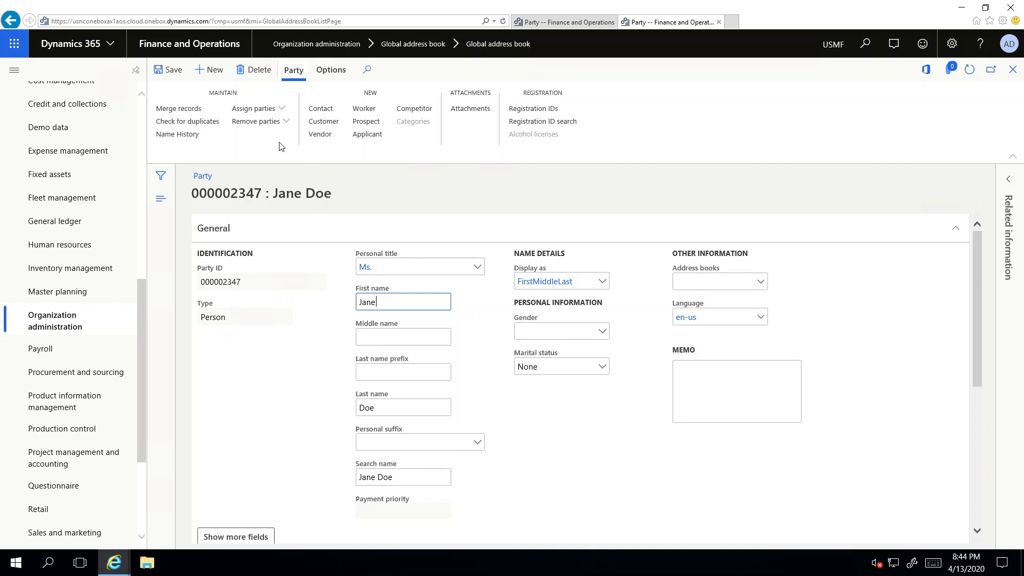
Assign the party to the address book named after the person, filtering address book names by the person's first name.
{"action": "left_click", "coordinate": [282, 110]}
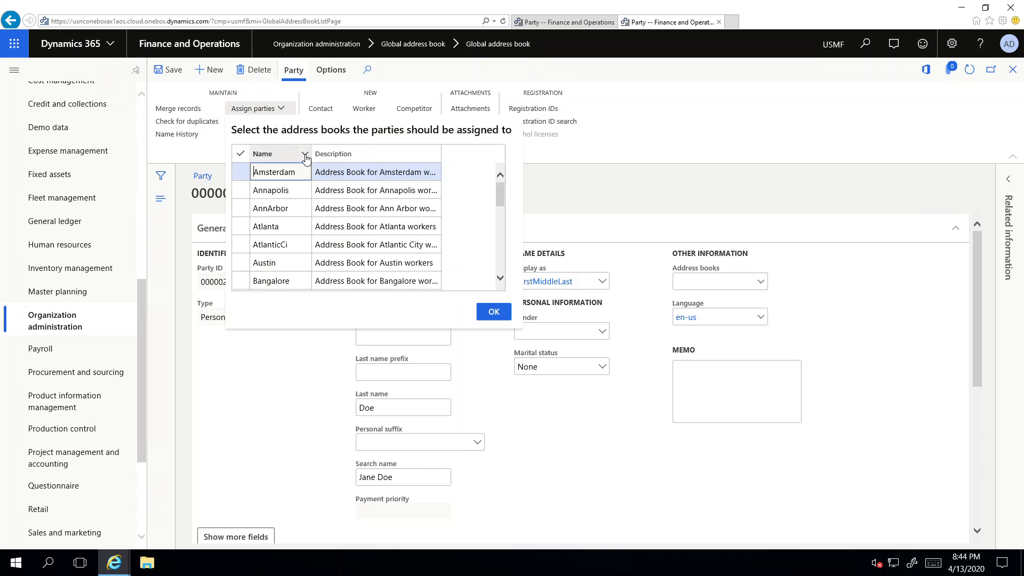
{"action": "left_click", "coordinate": [305, 156]}
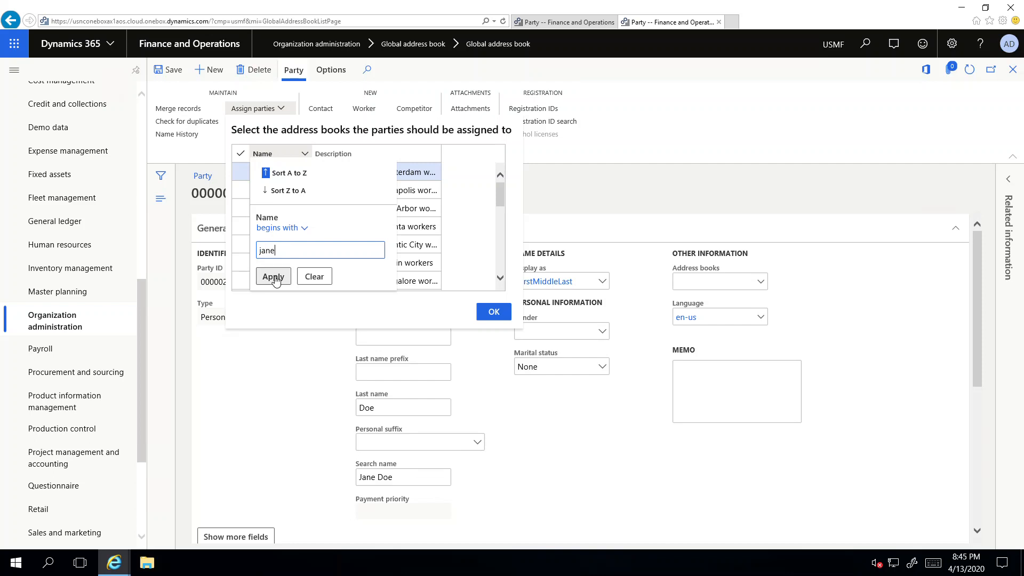
{"action": "left_click", "coordinate": [273, 276]}
{"action": "left_click", "coordinate": [240, 172]}
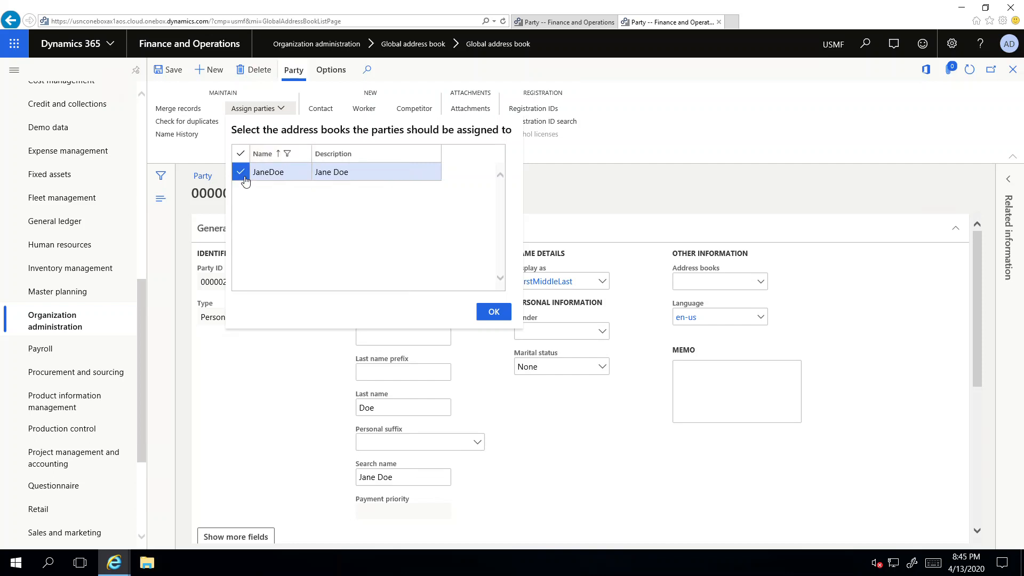
{"action": "left_click", "coordinate": [492, 317]}
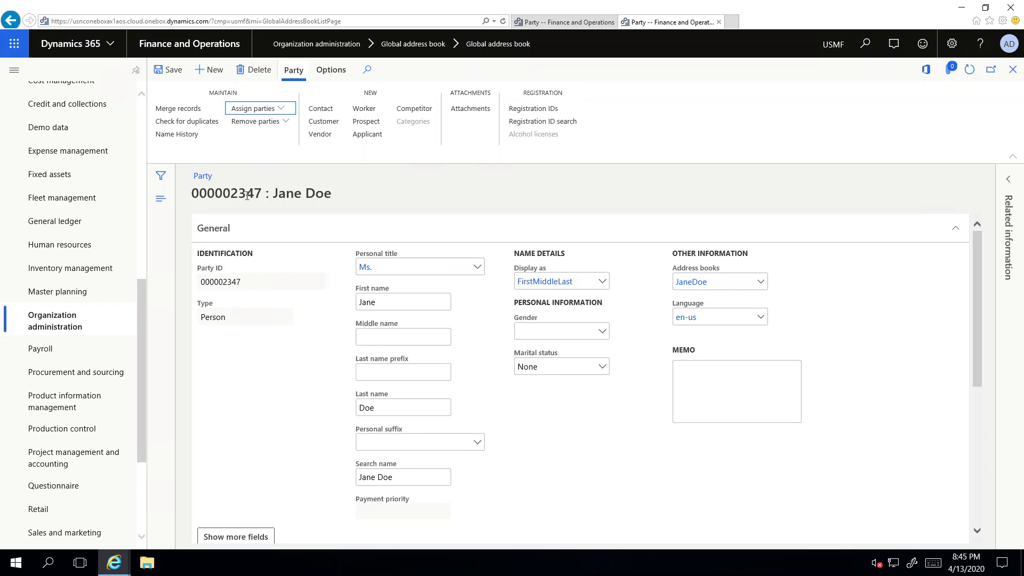
Remove the party from the address book named after the person.
{"action": "left_click", "coordinate": [285, 122]}
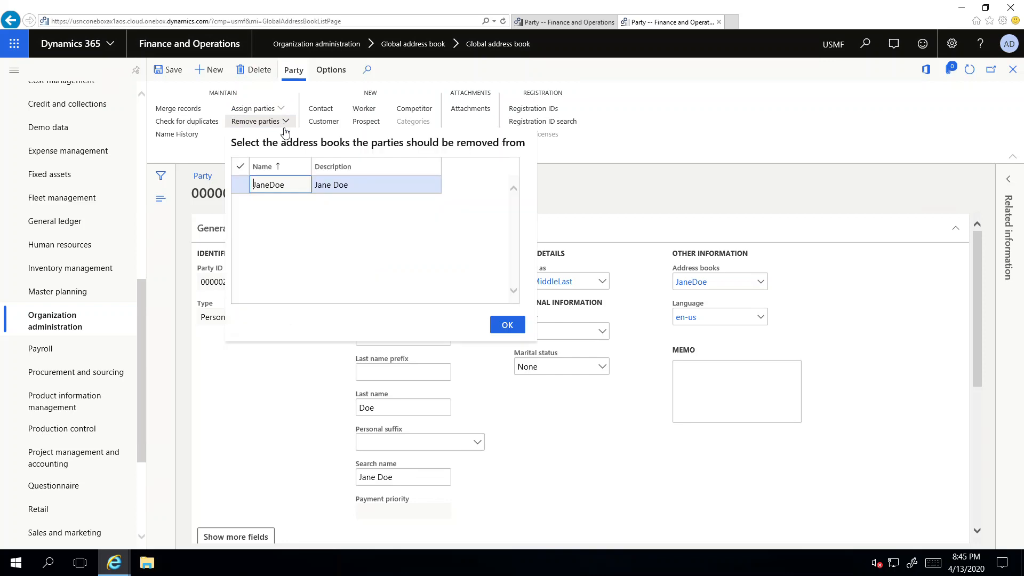
{"action": "left_click", "coordinate": [239, 188]}
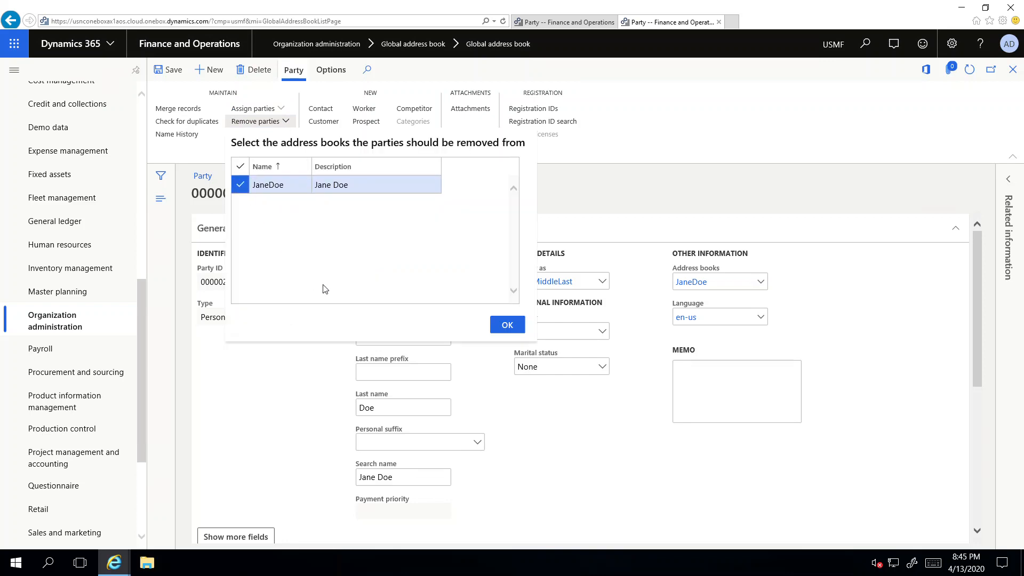
{"action": "left_click", "coordinate": [506, 327]}
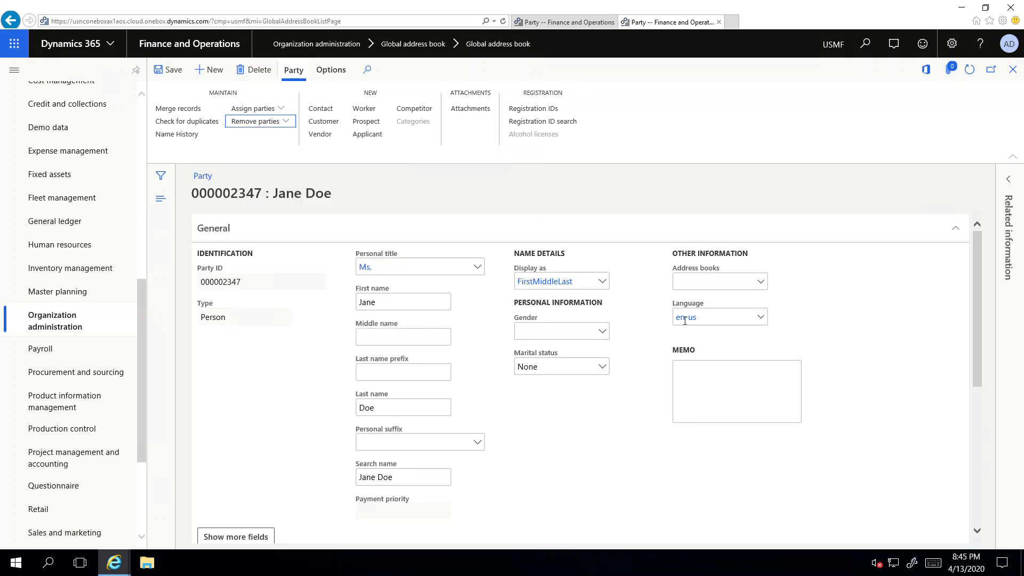
{"action": "left_click", "coordinate": [285, 408]}
{"action": "scroll", "coordinate": [294, 389], "scroll_direction": "down", "scroll_amount": 5}
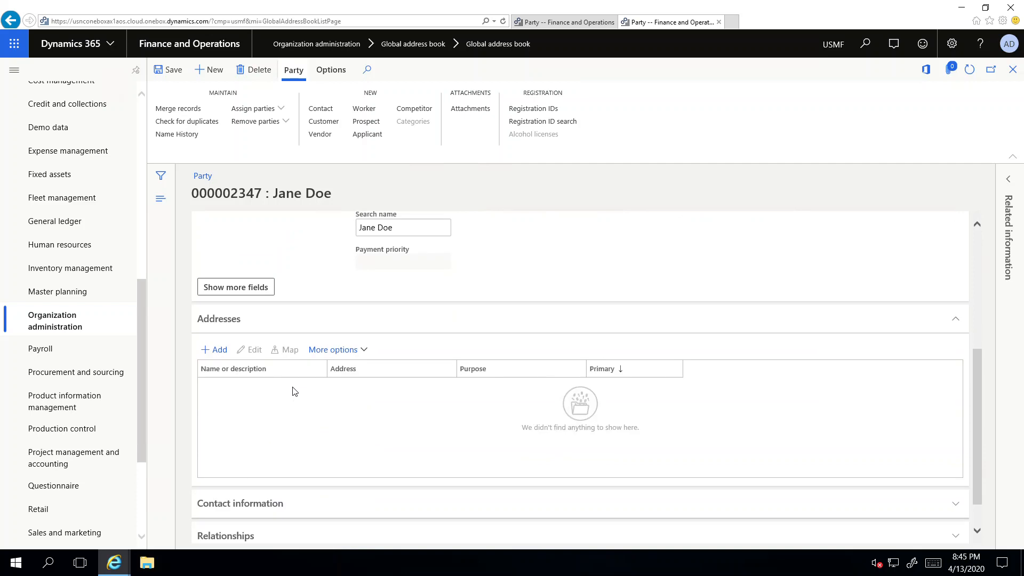
{"action": "scroll", "coordinate": [541, 274], "scroll_direction": "up", "scroll_amount": 5}
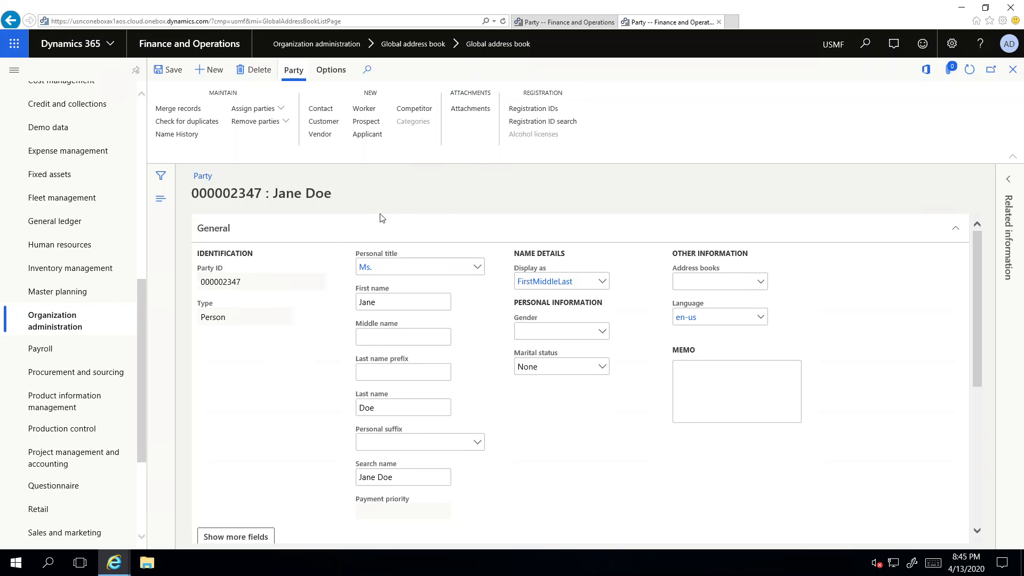
Create a customer from the party with customer group 10, save it, and return to the party record.
{"action": "left_click", "coordinate": [325, 121]}
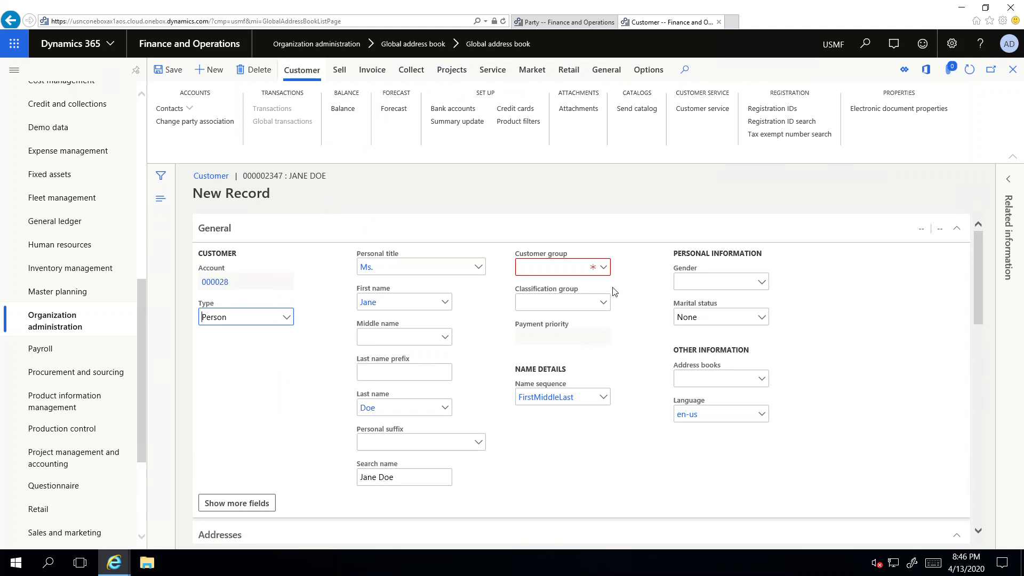
{"action": "left_click", "coordinate": [603, 267]}
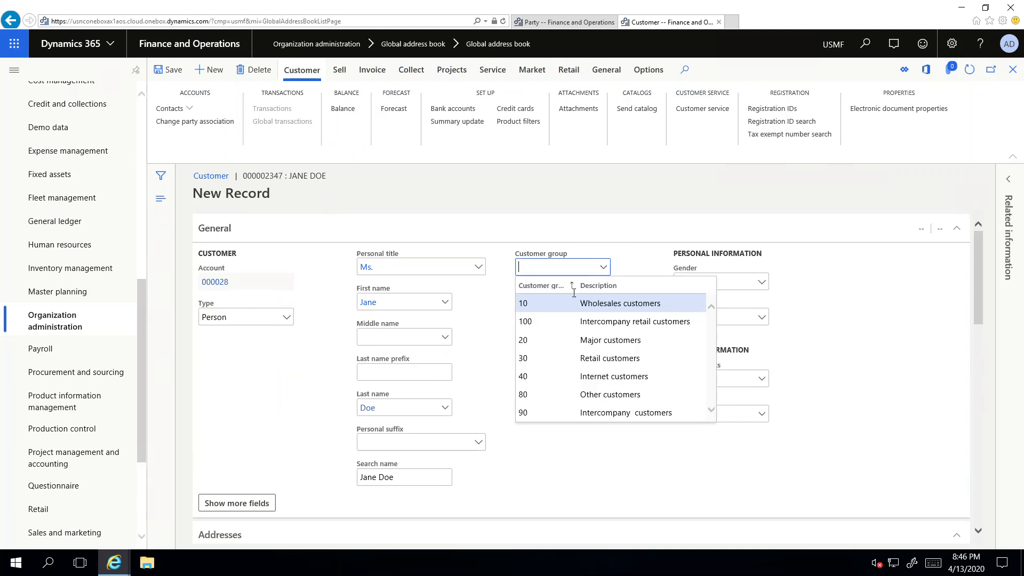
{"action": "left_click", "coordinate": [542, 305]}
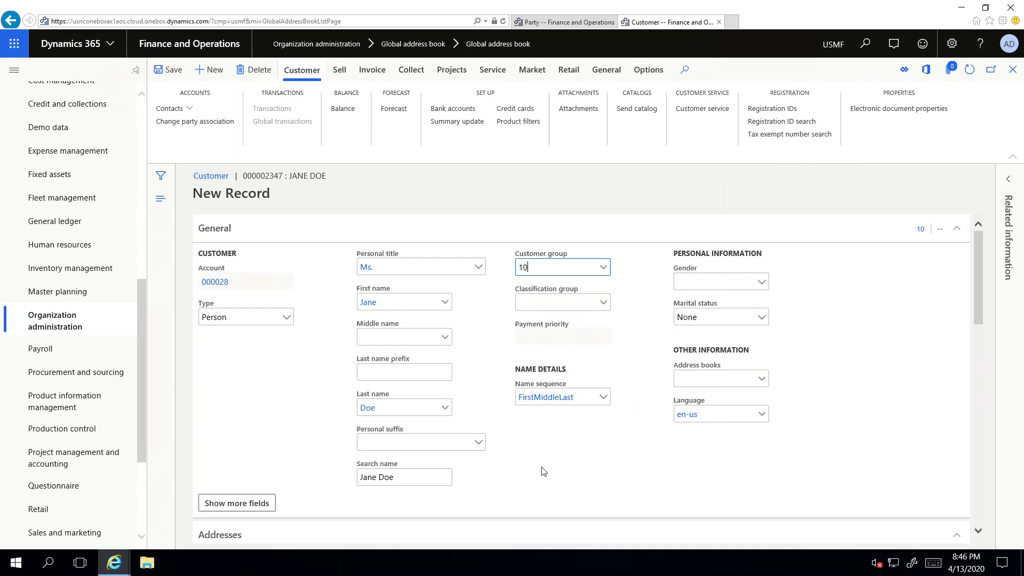
{"action": "left_click", "coordinate": [171, 71]}
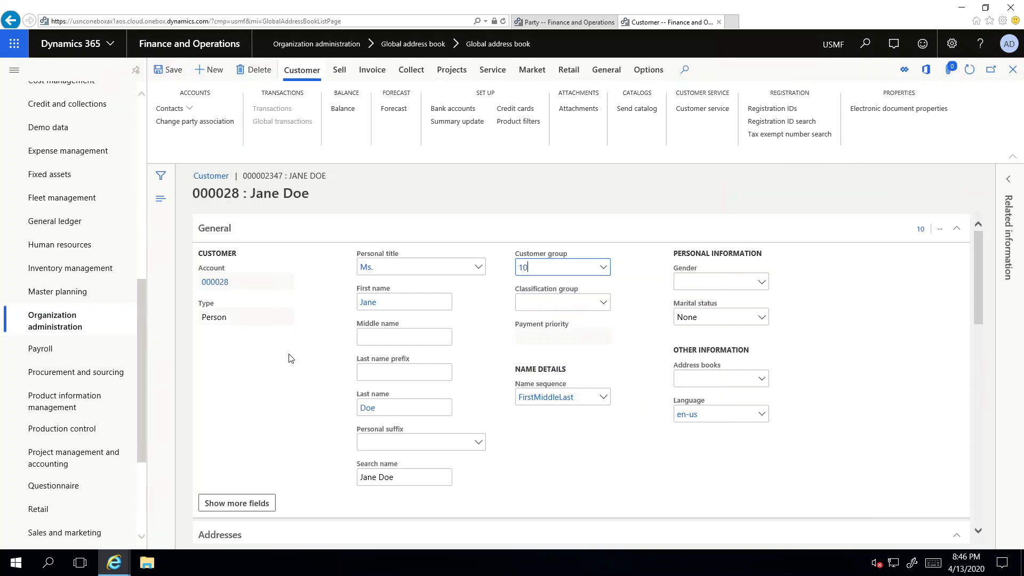
{"action": "key", "text": "Escape"}
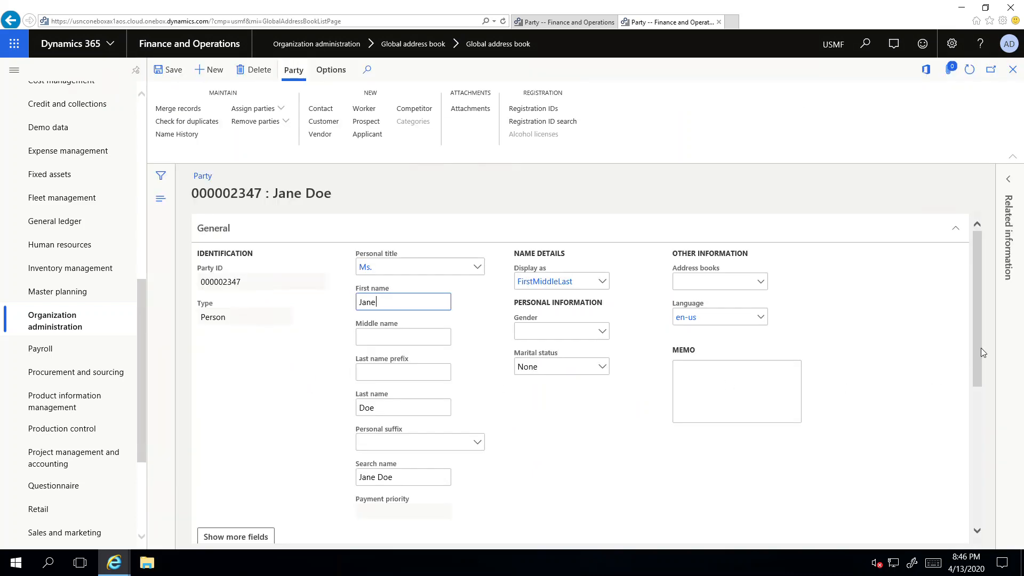
Expand the party's Roles section to examine the roles assigned to the person.
{"action": "left_click_drag", "start_coordinate": [981, 347], "coordinate": [984, 530]}
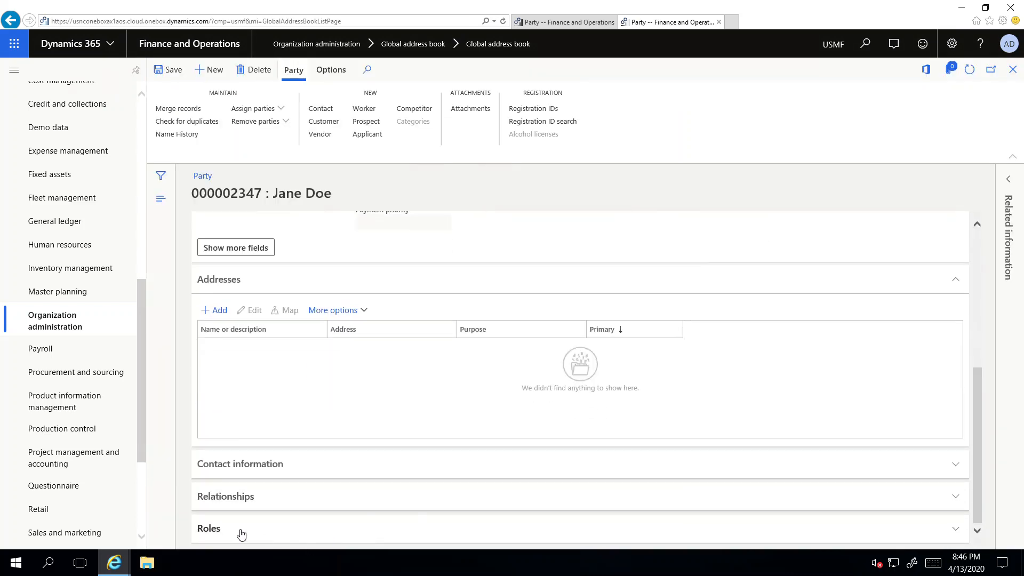
{"action": "left_click", "coordinate": [218, 531]}
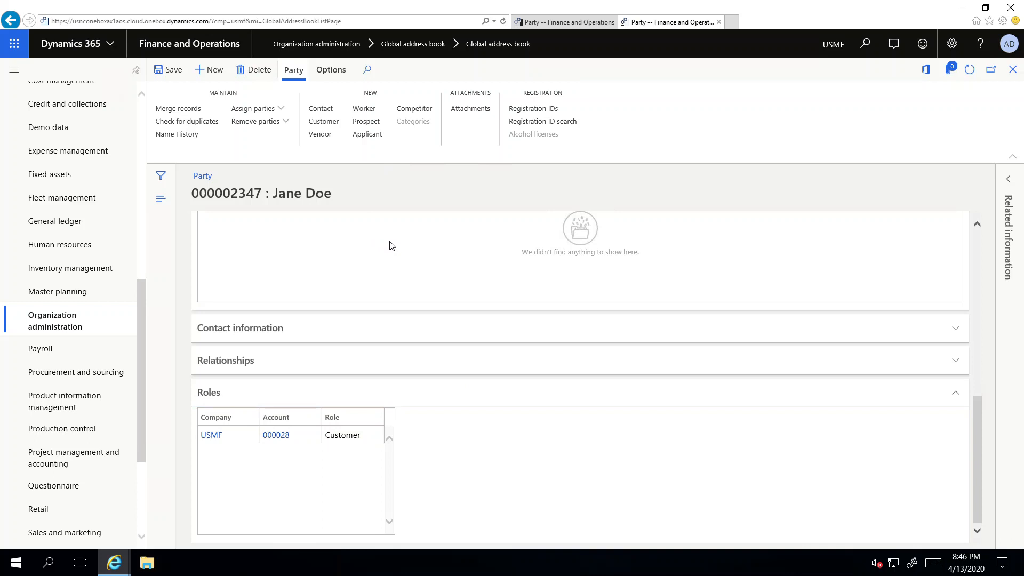
Add a primary business address named Party address to the party using the ZIP/postal code, and save the record.
{"action": "left_click_drag", "start_coordinate": [978, 416], "coordinate": [977, 343]}
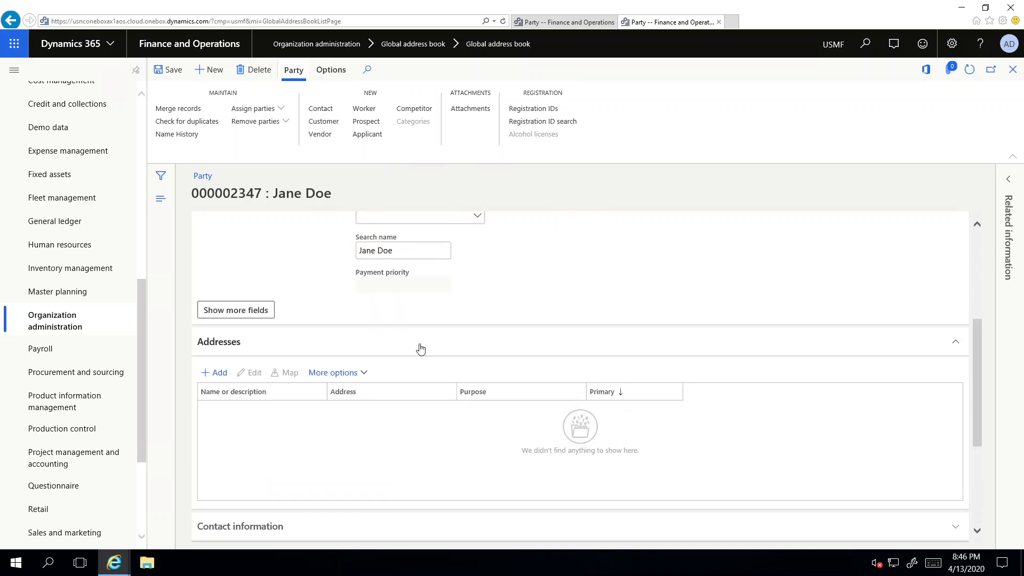
{"action": "left_click", "coordinate": [216, 374]}
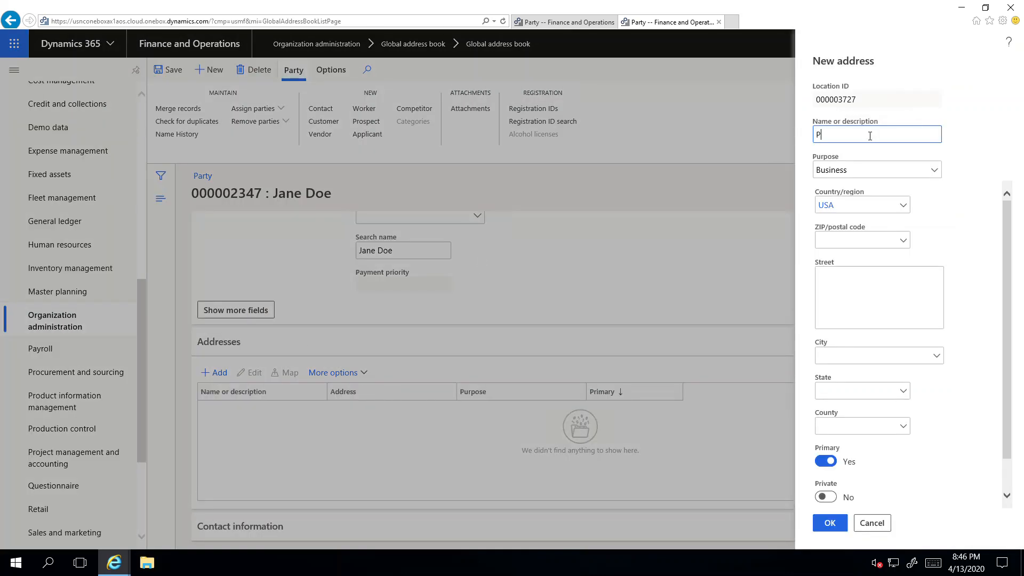
{"action": "type", "text": "Party address"}
{"action": "left_click", "coordinate": [853, 239]}
{"action": "type", "text": "08872"}
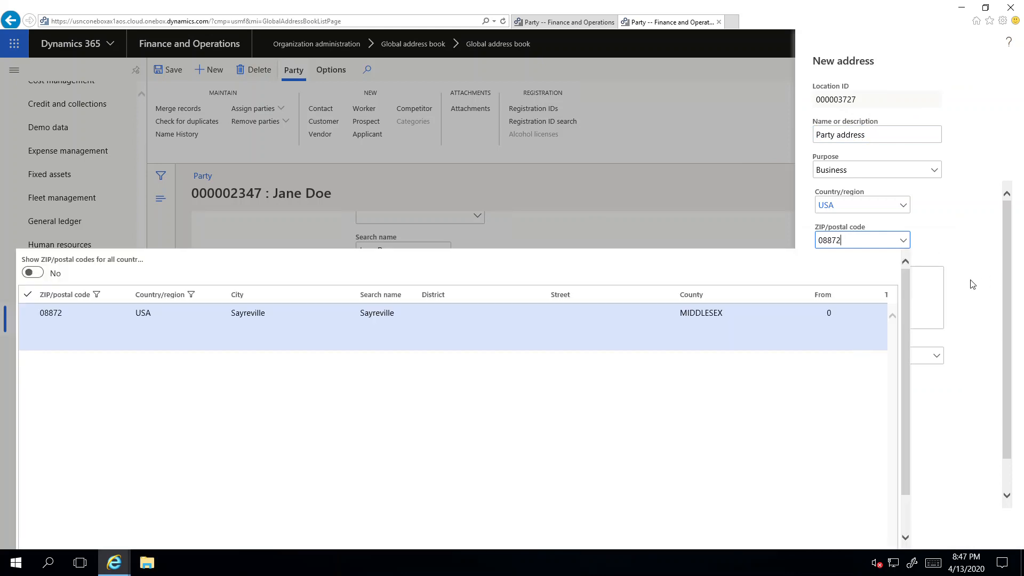
{"action": "key", "text": "Tab"}
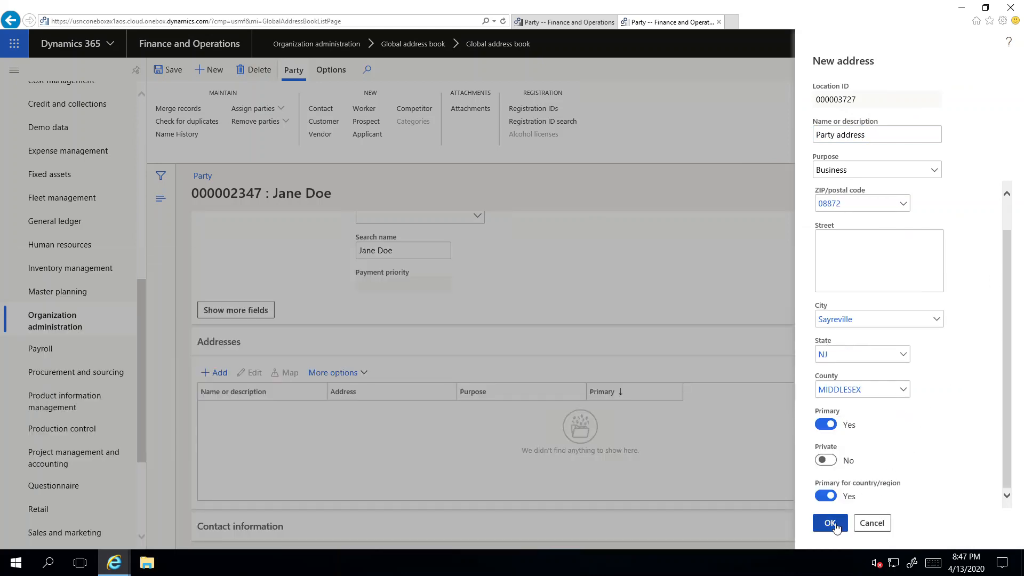
{"action": "left_click", "coordinate": [830, 522]}
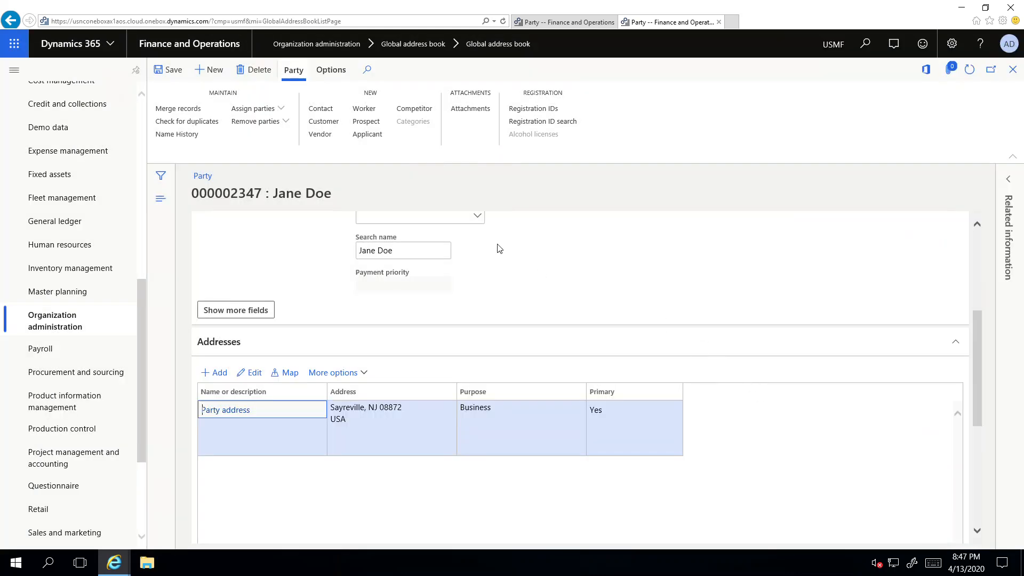
{"action": "left_click", "coordinate": [170, 70]}
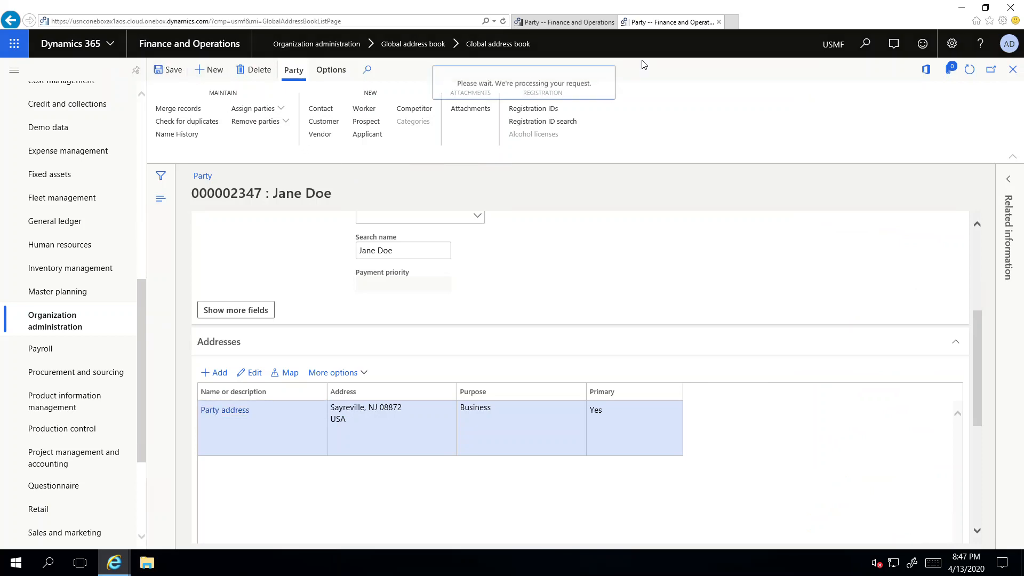
Review the saved entry in the Addresses section of the party record.
{"action": "left_click", "coordinate": [550, 24]}
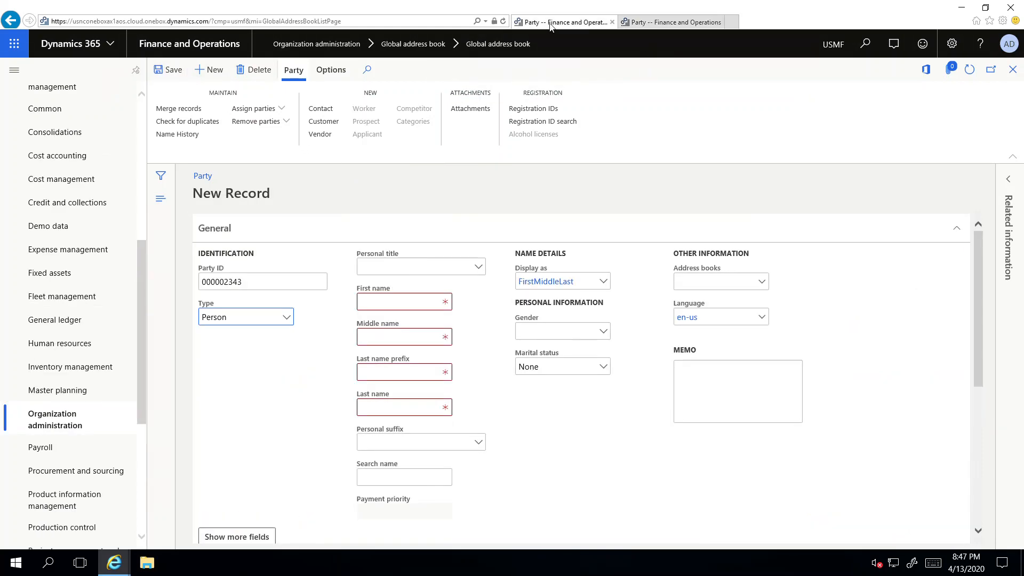
{"action": "left_click", "coordinate": [645, 24]}
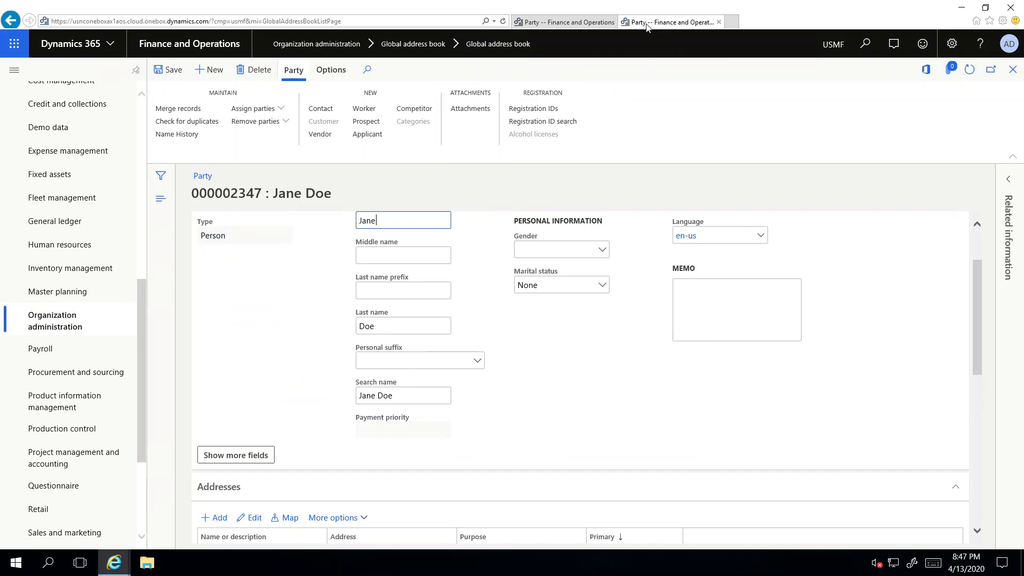
{"action": "scroll", "coordinate": [532, 305], "scroll_direction": "down", "scroll_amount": 3}
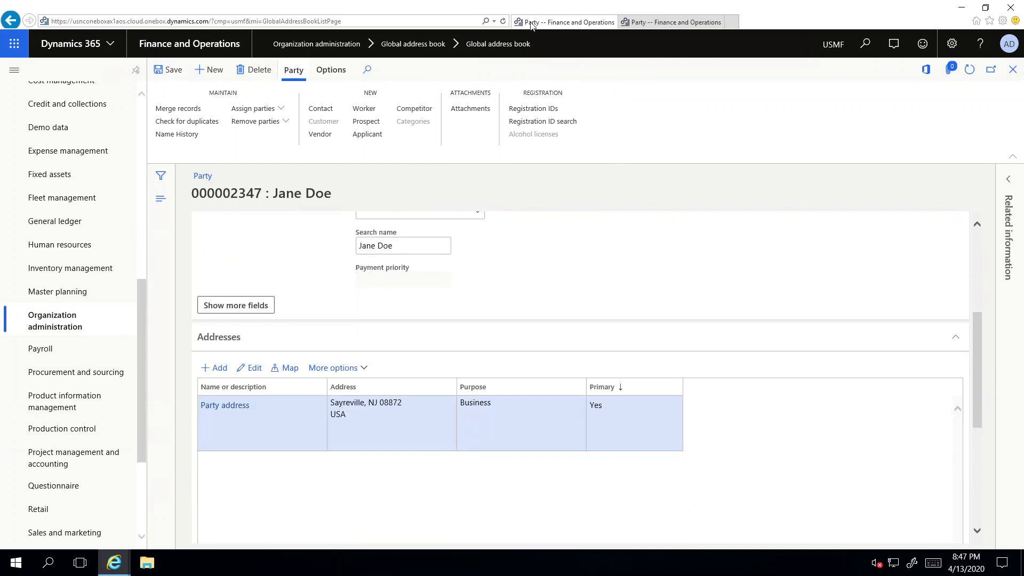
In the browser tab with the unsaved party, open the Accounts receivable customer list and start a new customer of type Person.
{"action": "left_click", "coordinate": [650, 24]}
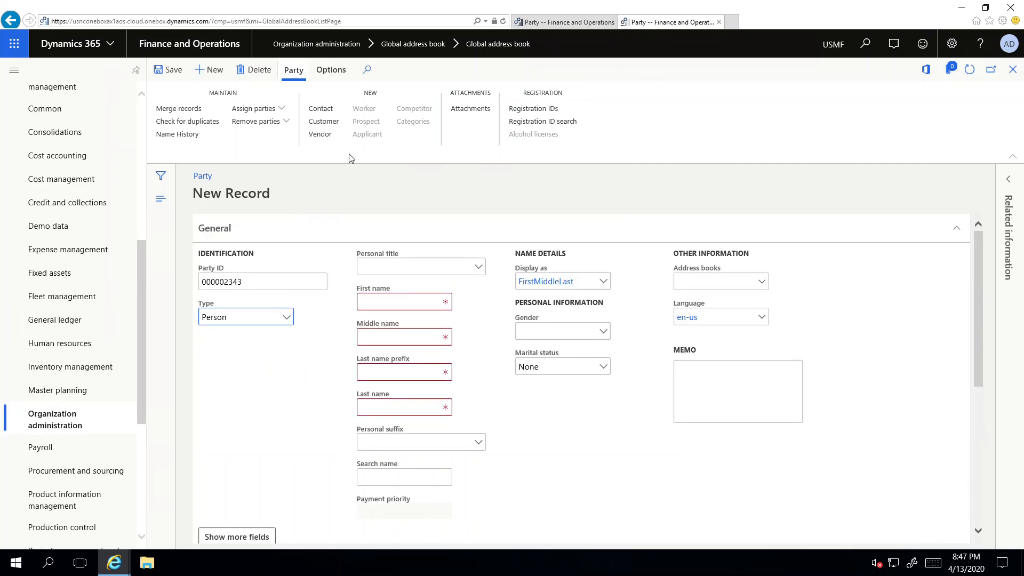
{"action": "scroll", "coordinate": [141, 257], "scroll_direction": "up", "scroll_amount": 5}
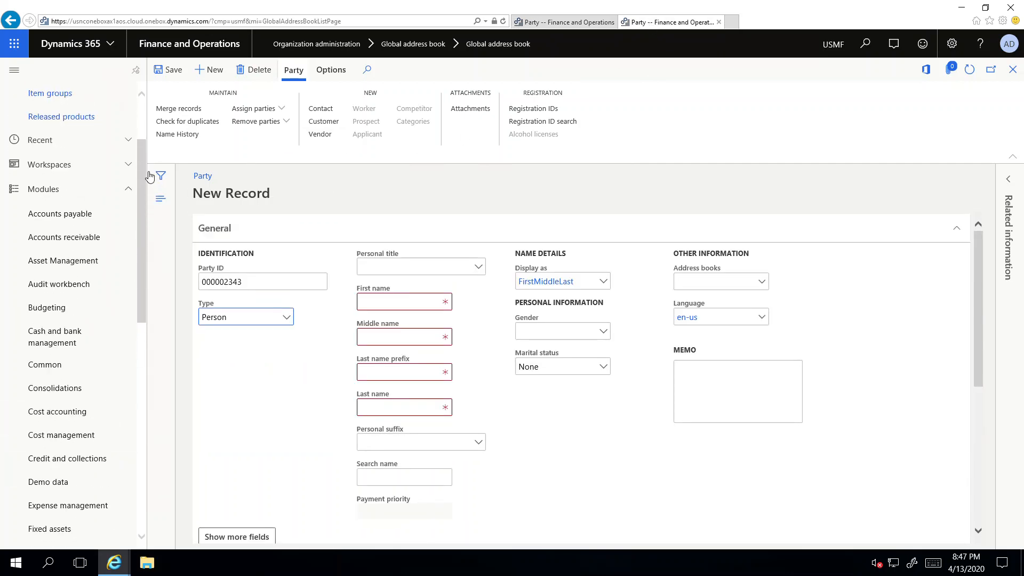
{"action": "left_click", "coordinate": [53, 236]}
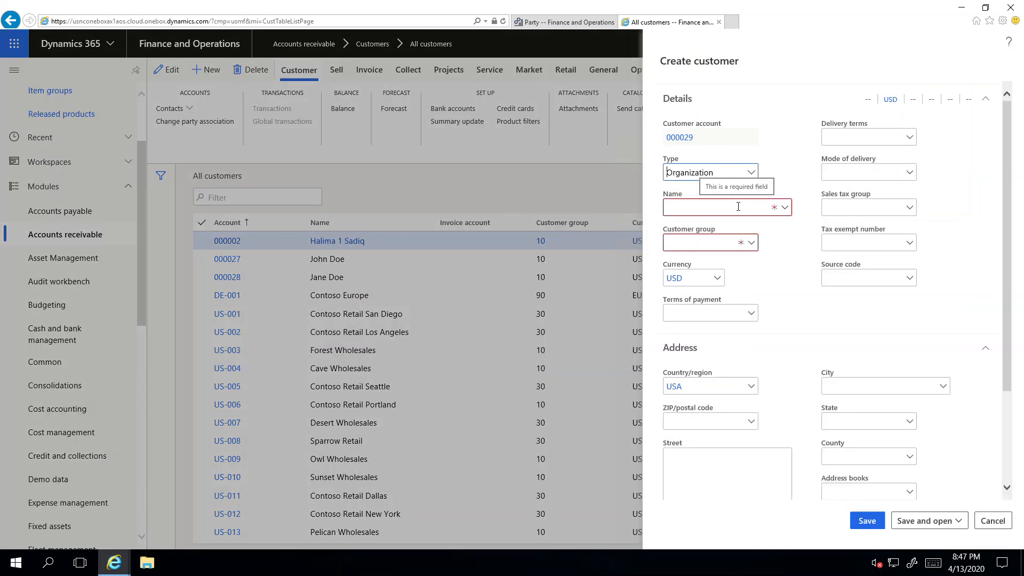
{"action": "left_click", "coordinate": [750, 172]}
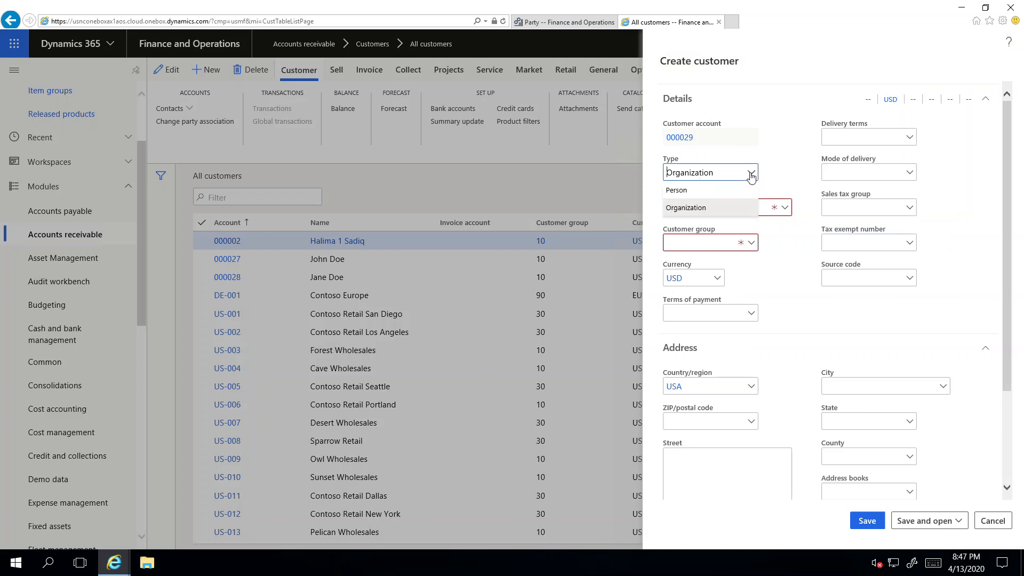
{"action": "left_click", "coordinate": [677, 191]}
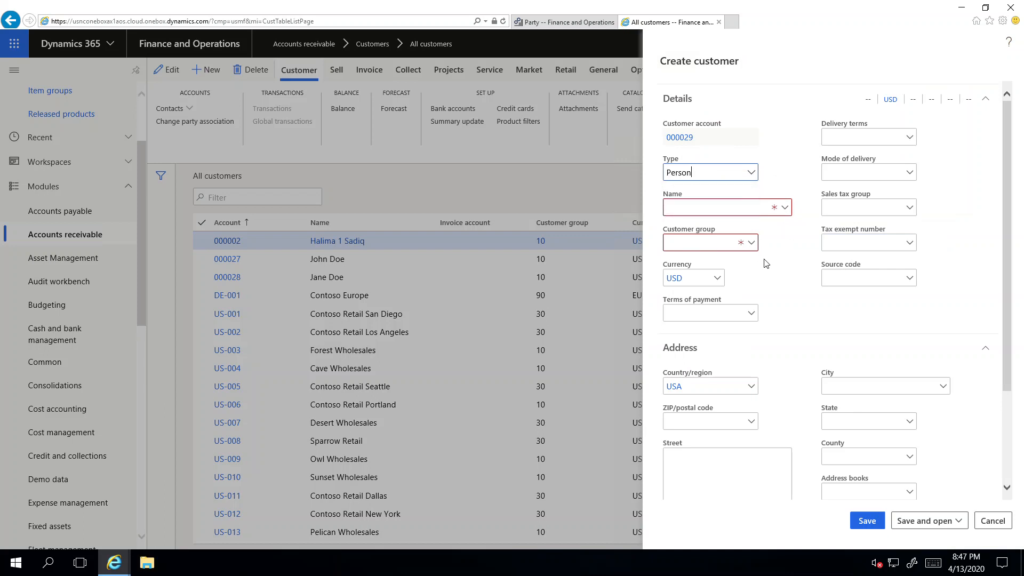
Enter the person's first and last name for the new customer, leaving the middle name and last name prefix empty.
{"action": "left_click", "coordinate": [714, 207]}
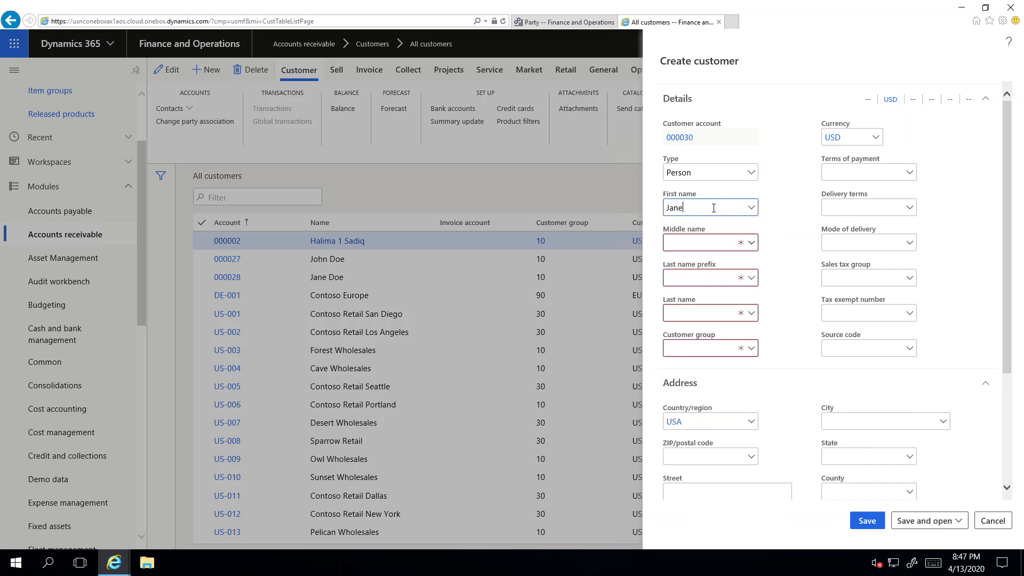
{"action": "key", "text": "Tab"}
{"action": "key", "text": "Tab"}
{"action": "key", "text": "Tab"}
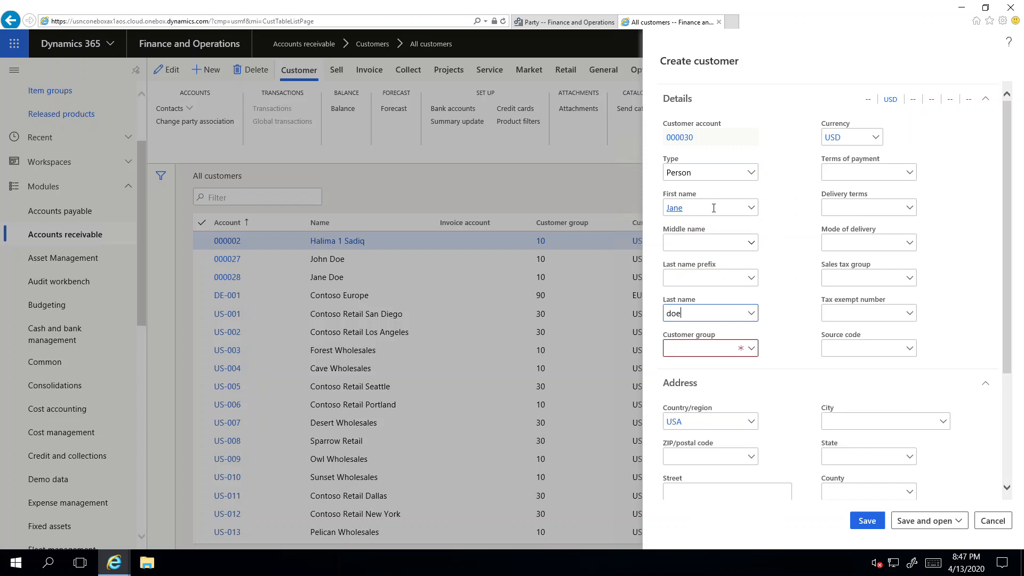
{"action": "type", "text": "doe"}
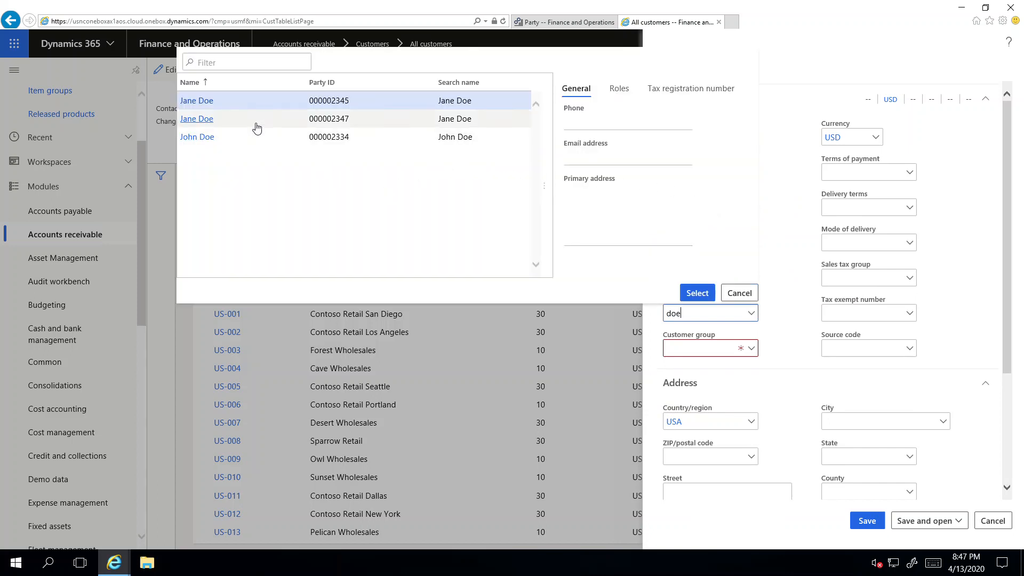
Compare the matching parties in the last name lookup and try to select the one with a primary address.
{"action": "left_click", "coordinate": [368, 116]}
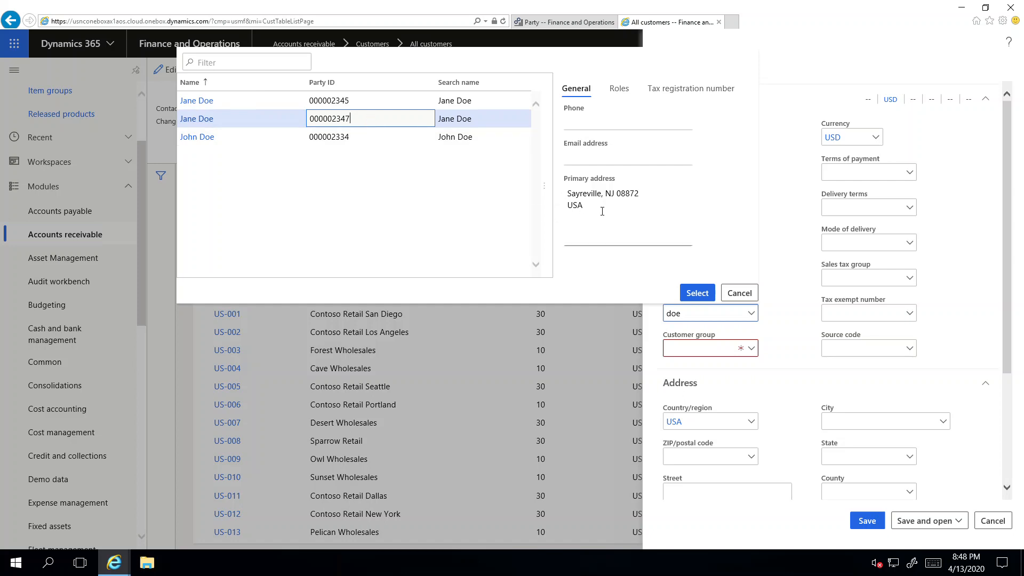
{"action": "left_click", "coordinate": [374, 100]}
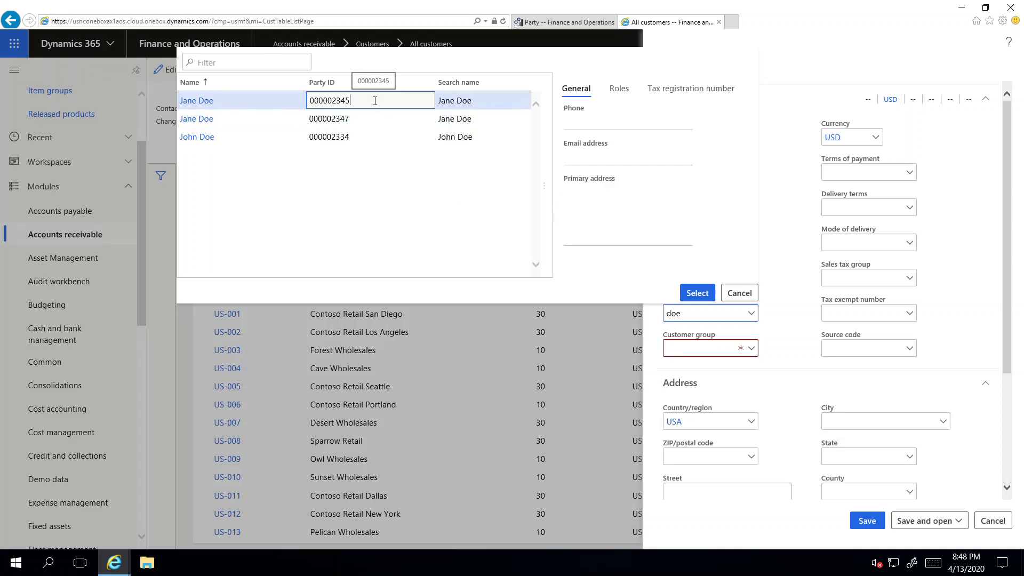
{"action": "left_click", "coordinate": [373, 119]}
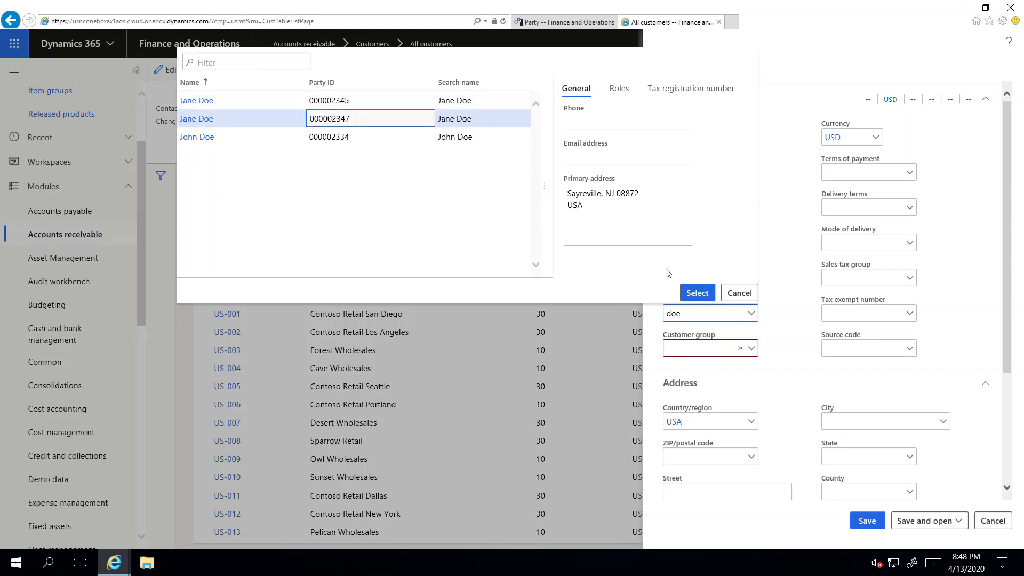
{"action": "left_click", "coordinate": [694, 293]}
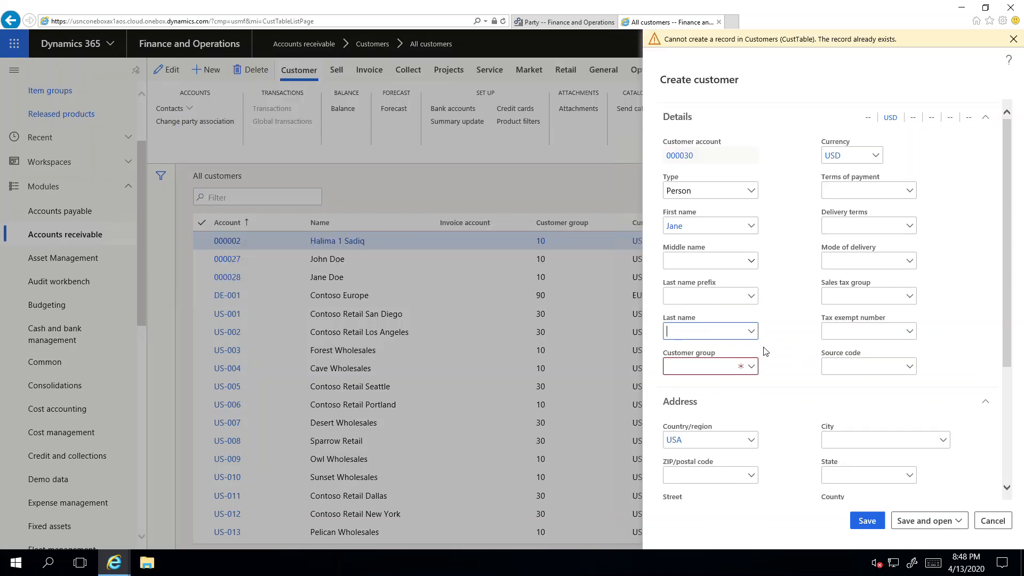
Decline the suggested party matches for the new customer and dismiss the warning.
{"action": "left_click", "coordinate": [750, 370]}
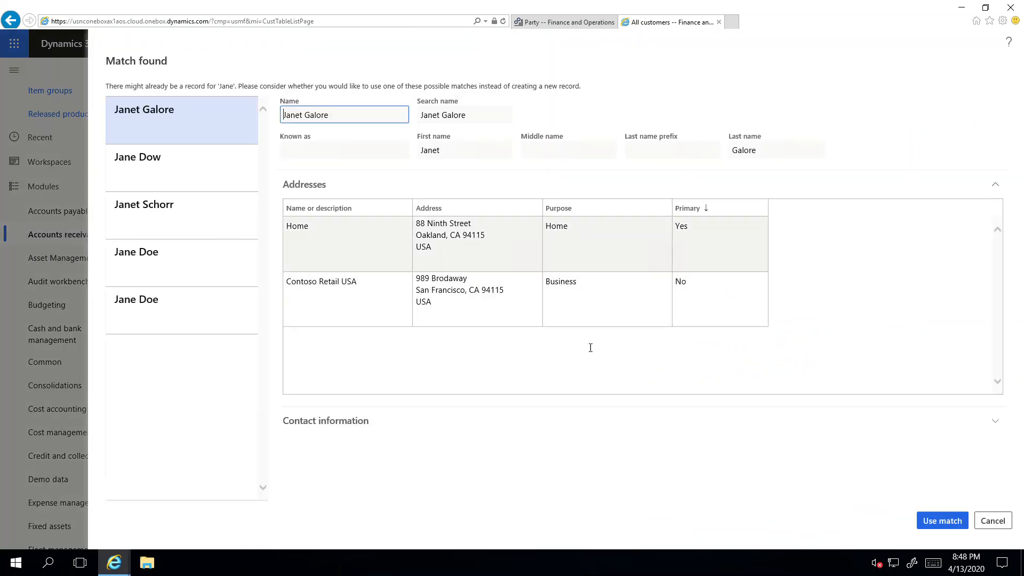
{"action": "left_click", "coordinate": [992, 523]}
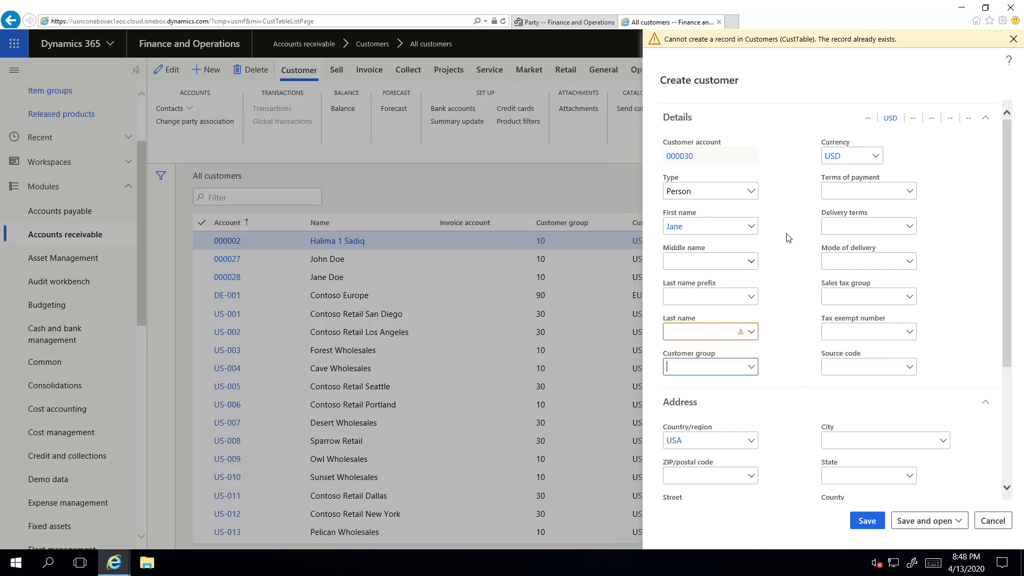
{"action": "left_click", "coordinate": [1014, 42]}
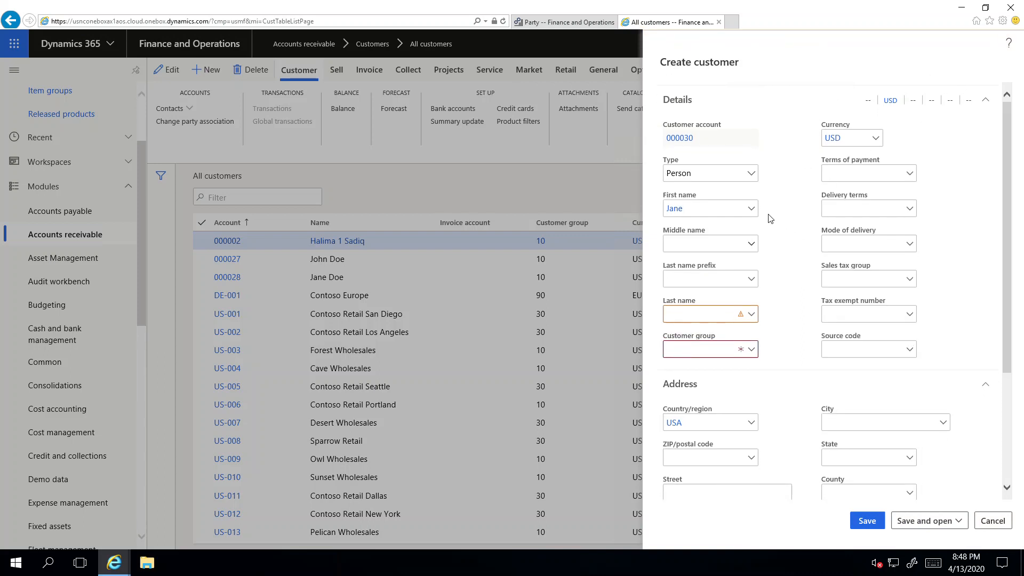
Assign customer group 10 (Wholesales customers) to the new customer and save it.
{"action": "left_click", "coordinate": [752, 349]}
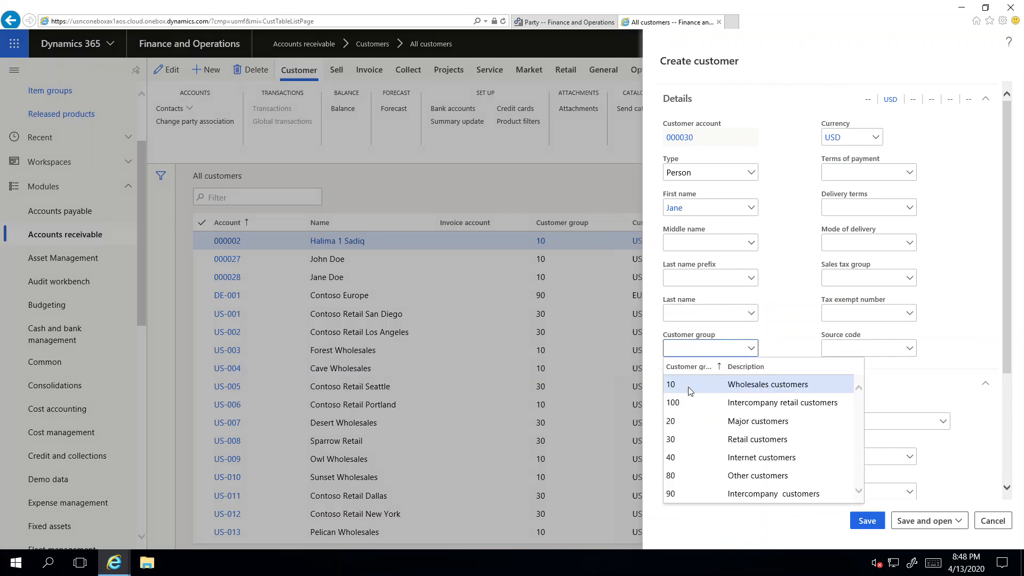
{"action": "left_click", "coordinate": [690, 389]}
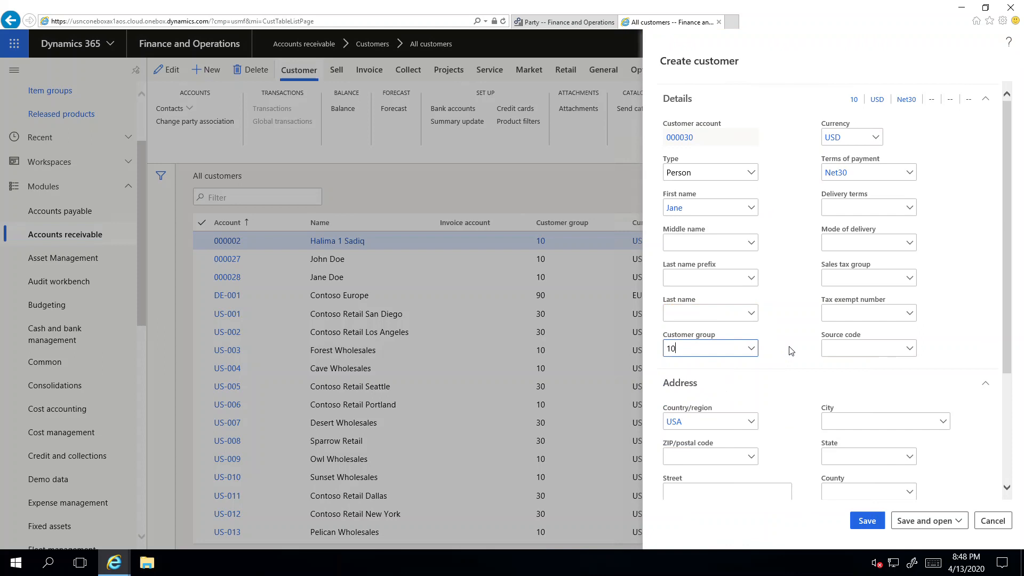
{"action": "scroll", "coordinate": [787, 341], "scroll_direction": "down", "scroll_amount": 3}
{"action": "left_click", "coordinate": [867, 521]}
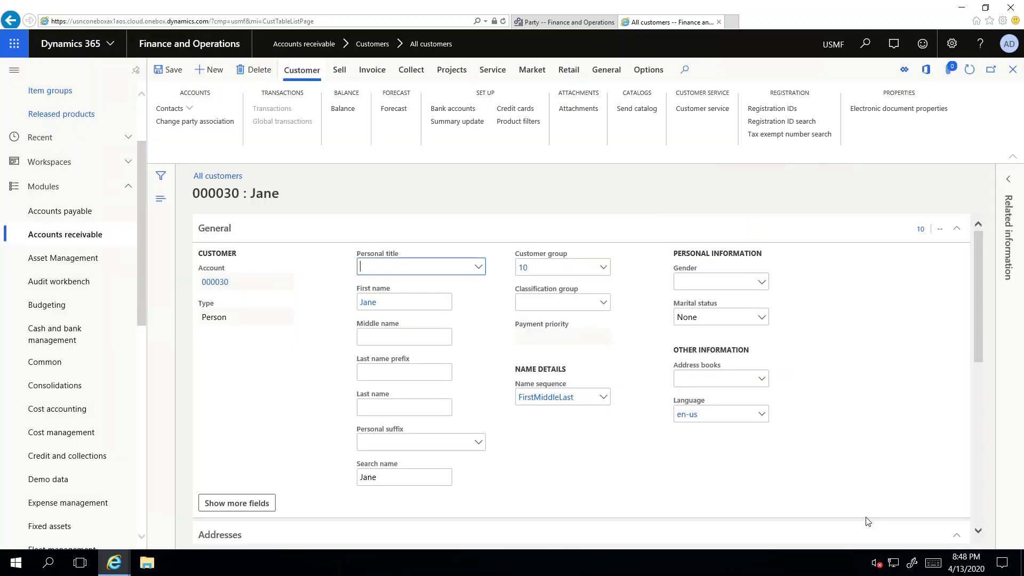
Return to the original party record and examine its Roles section.
{"action": "left_click", "coordinate": [565, 24]}
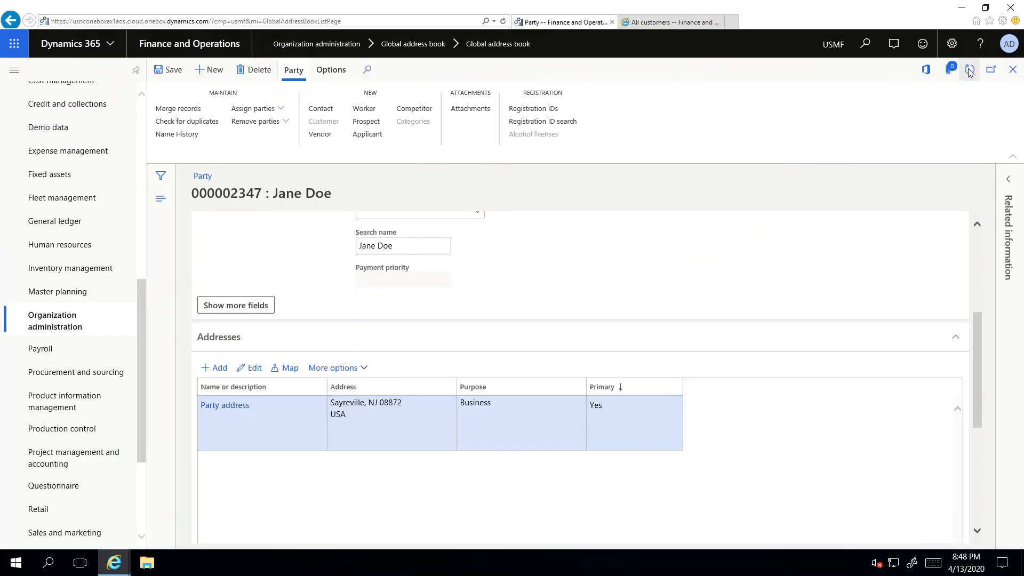
{"action": "left_click_drag", "start_coordinate": [972, 342], "coordinate": [980, 422]}
{"action": "scroll", "coordinate": [814, 382], "scroll_direction": "down", "scroll_amount": 3}
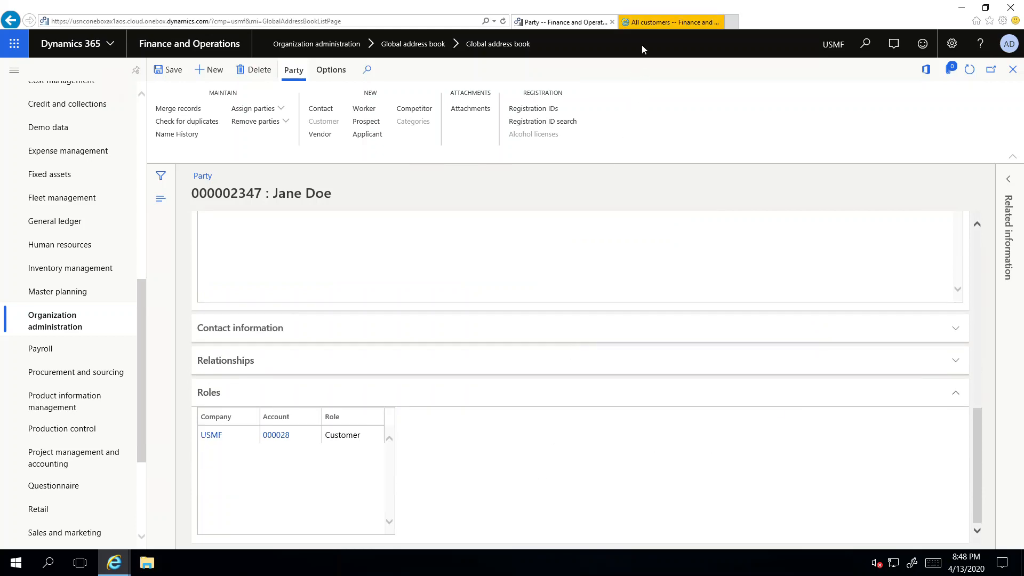
Examine the new customer's Addresses section and compare the customer with the original party record.
{"action": "left_click", "coordinate": [651, 25]}
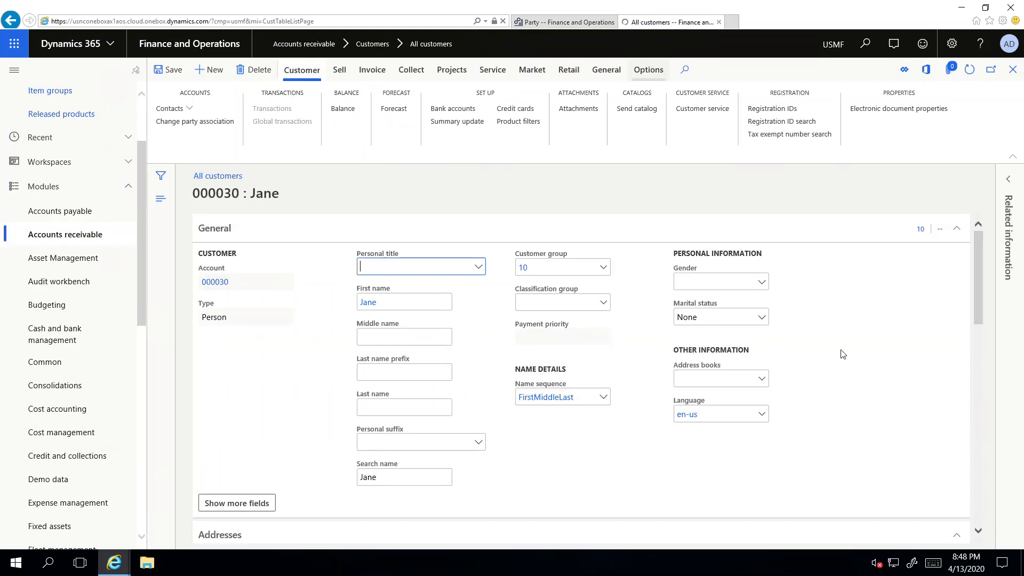
{"action": "scroll", "coordinate": [841, 354], "scroll_direction": "down", "scroll_amount": 6}
{"action": "left_click_drag", "start_coordinate": [979, 372], "coordinate": [986, 503]}
{"action": "left_click_drag", "start_coordinate": [989, 412], "coordinate": [875, 162]}
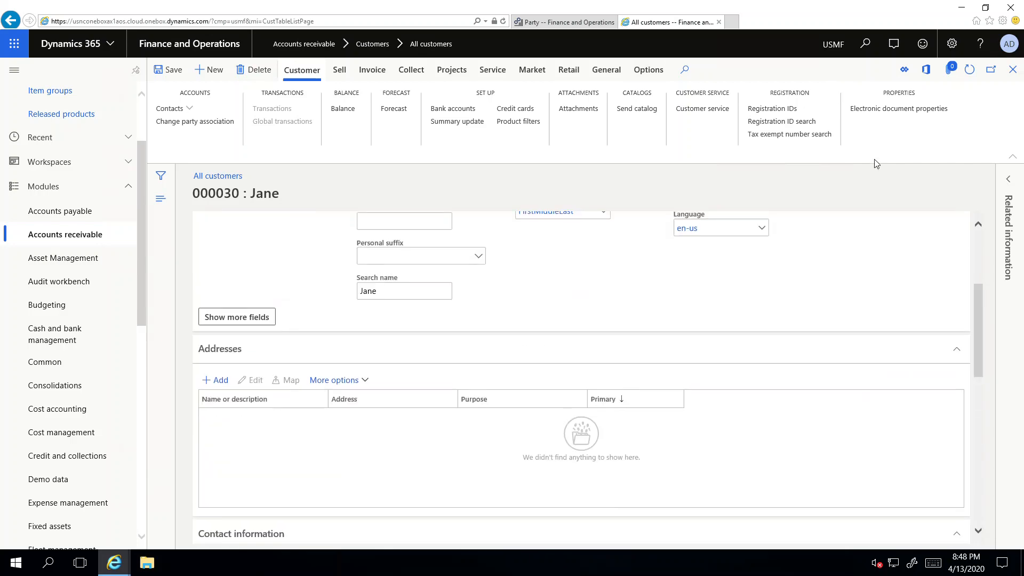
{"action": "left_click", "coordinate": [565, 22]}
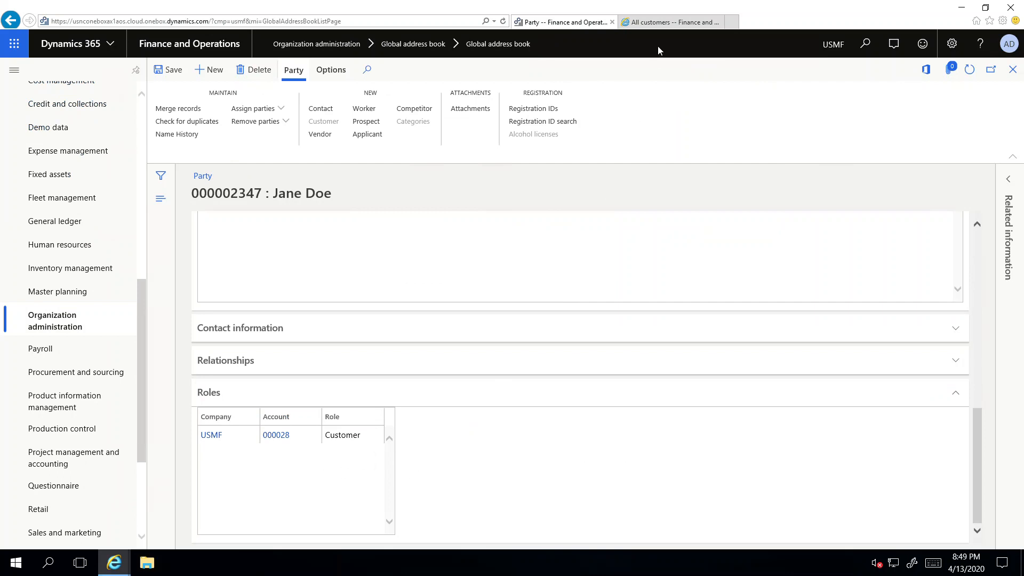
{"action": "left_click", "coordinate": [673, 22]}
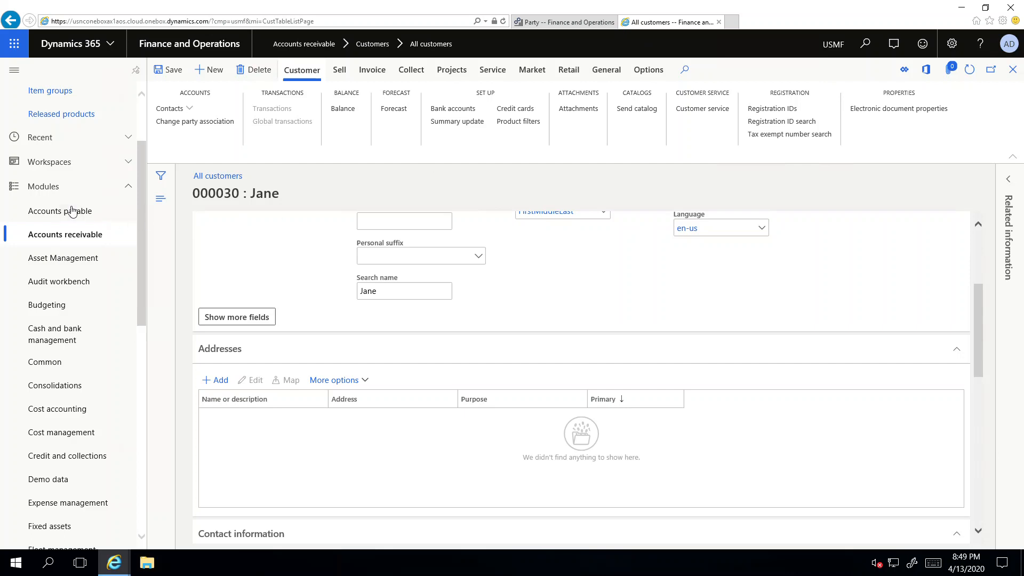
Start a new vendor record from the All vendors list in Accounts payable and set its type to Person.
{"action": "left_click", "coordinate": [73, 211]}
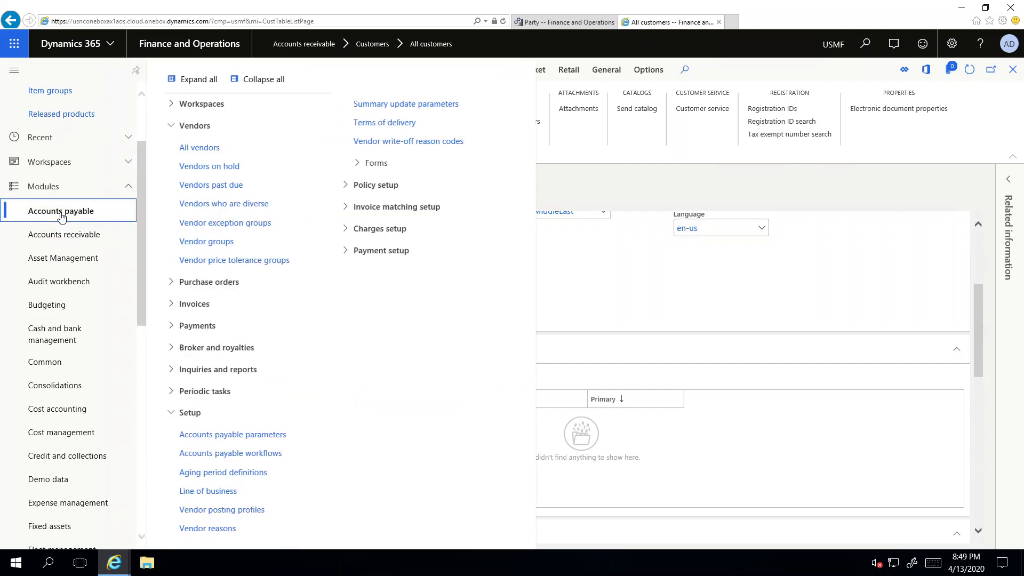
{"action": "left_click", "coordinate": [206, 153]}
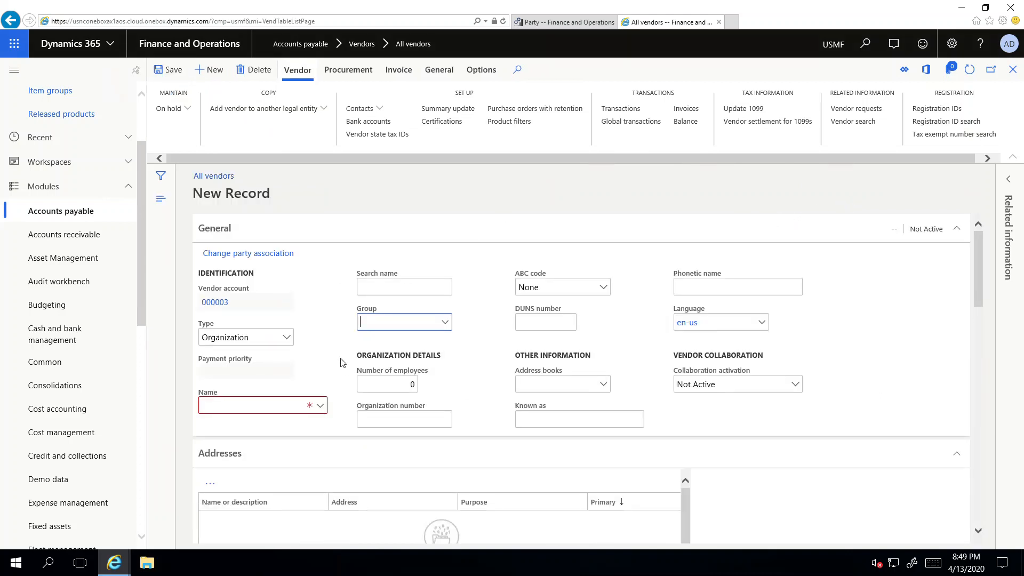
{"action": "left_click", "coordinate": [286, 337]}
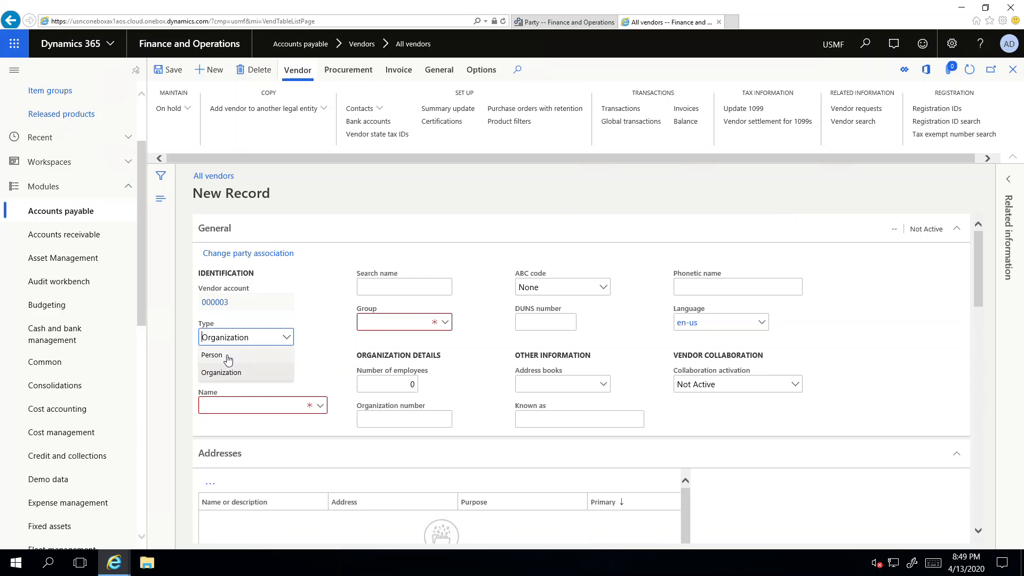
{"action": "left_click", "coordinate": [229, 356]}
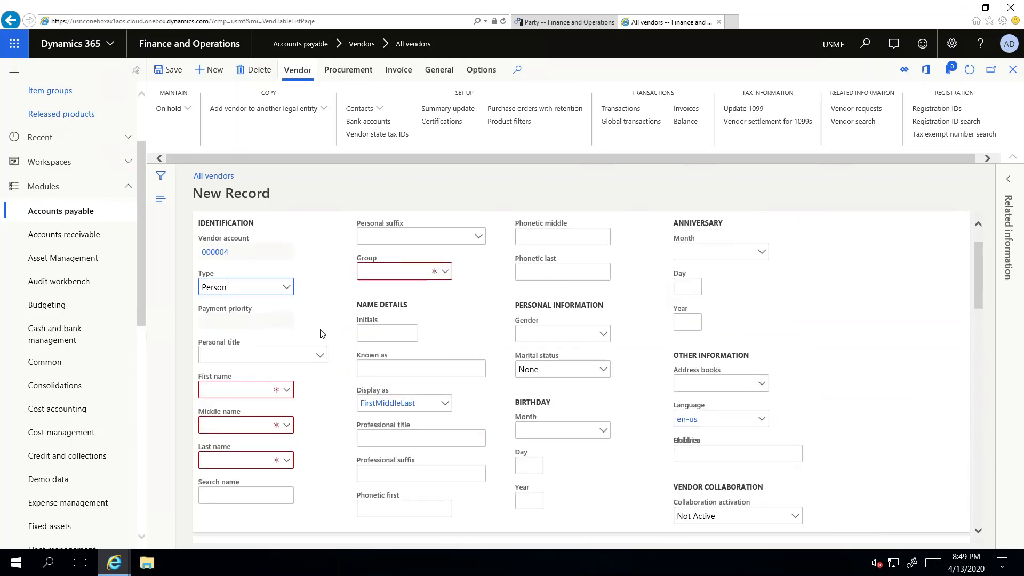
Enter the vendor's first and last name and select the matching existing party that has a primary address.
{"action": "scroll", "coordinate": [323, 334], "scroll_direction": "down", "scroll_amount": 1}
{"action": "left_click", "coordinate": [234, 337]}
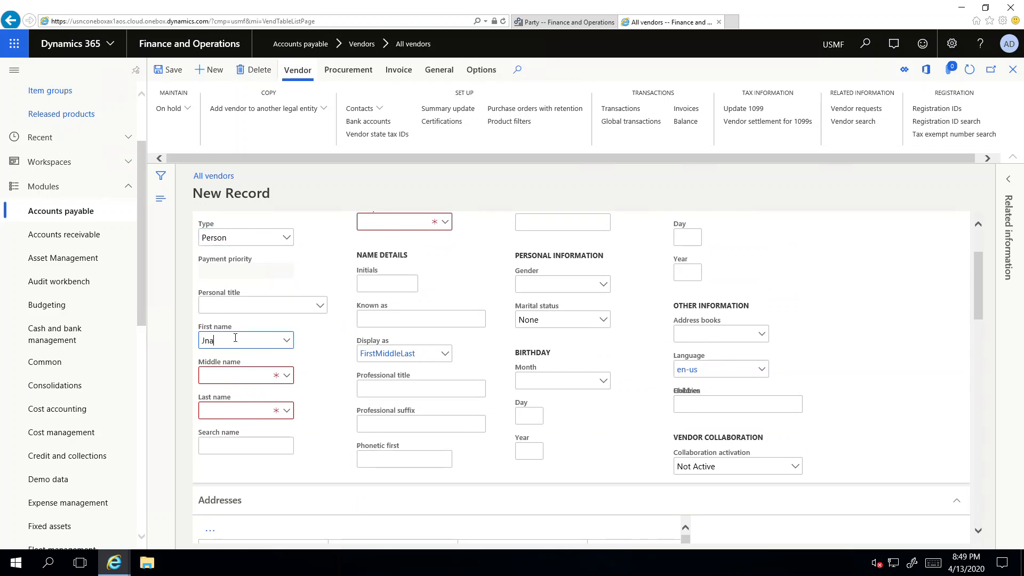
{"action": "type", "text": "Jane"}
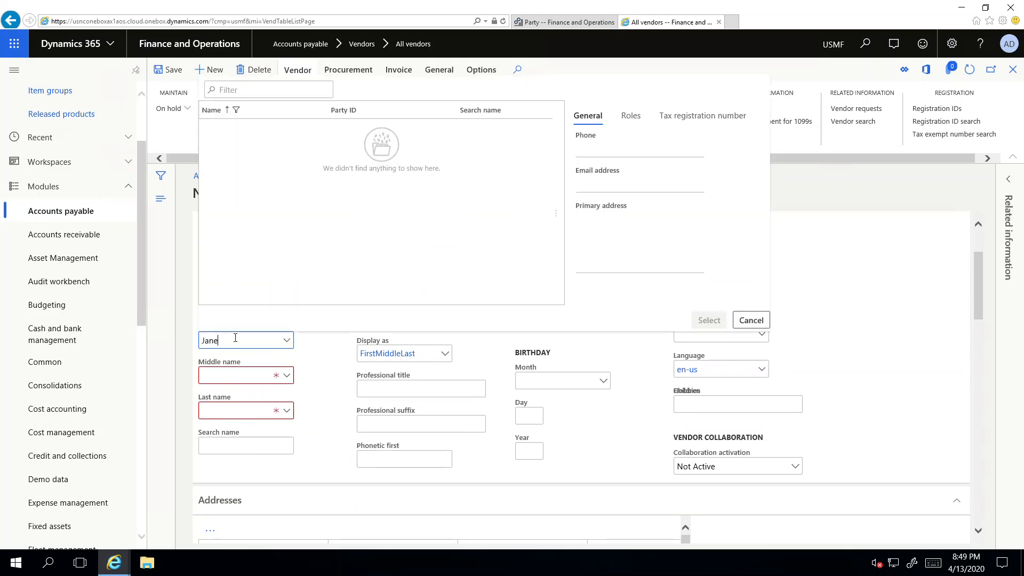
{"action": "key", "text": "Tab"}
{"action": "key", "text": "Tab"}
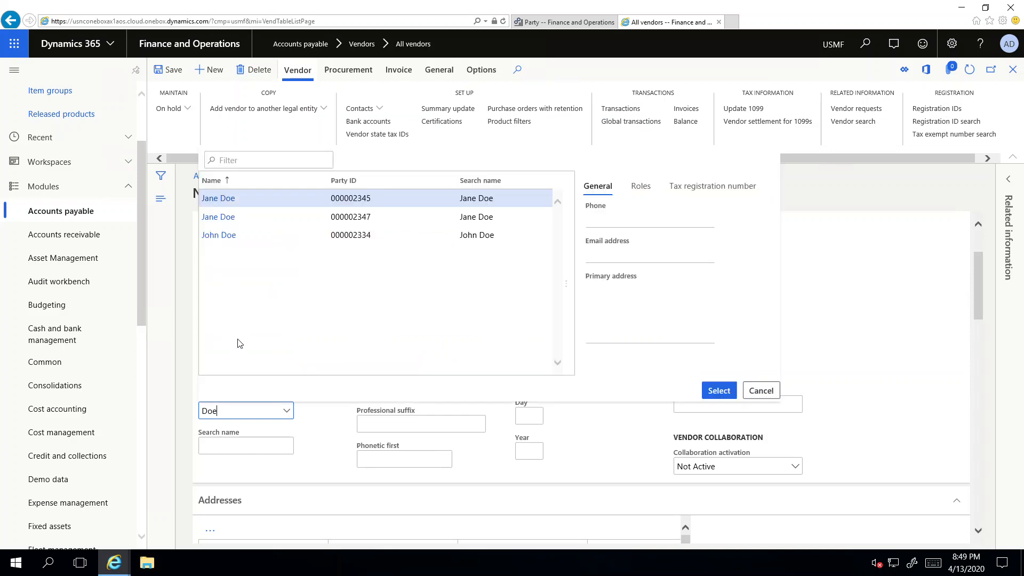
{"action": "left_click", "coordinate": [333, 214]}
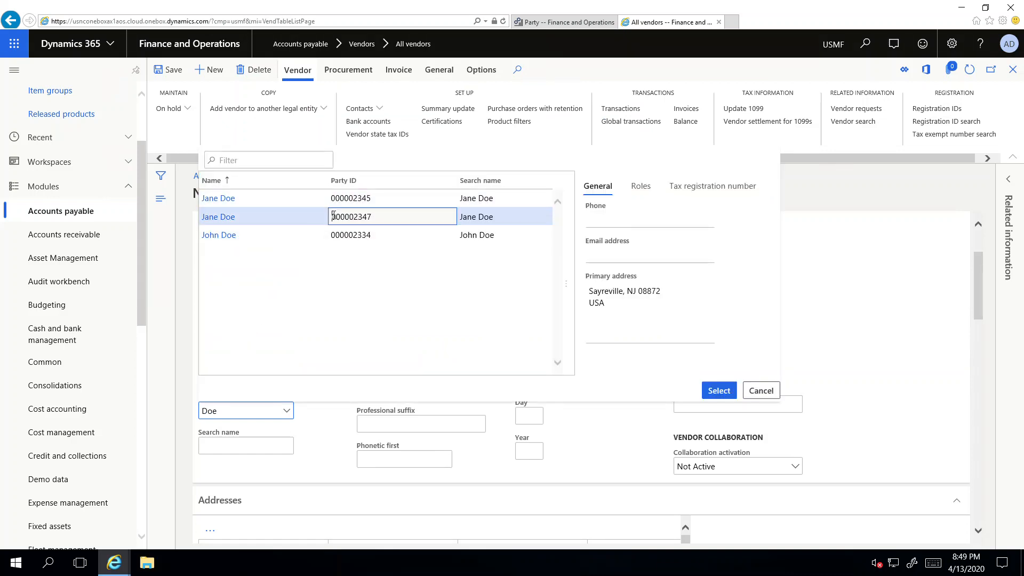
{"action": "left_click", "coordinate": [716, 392]}
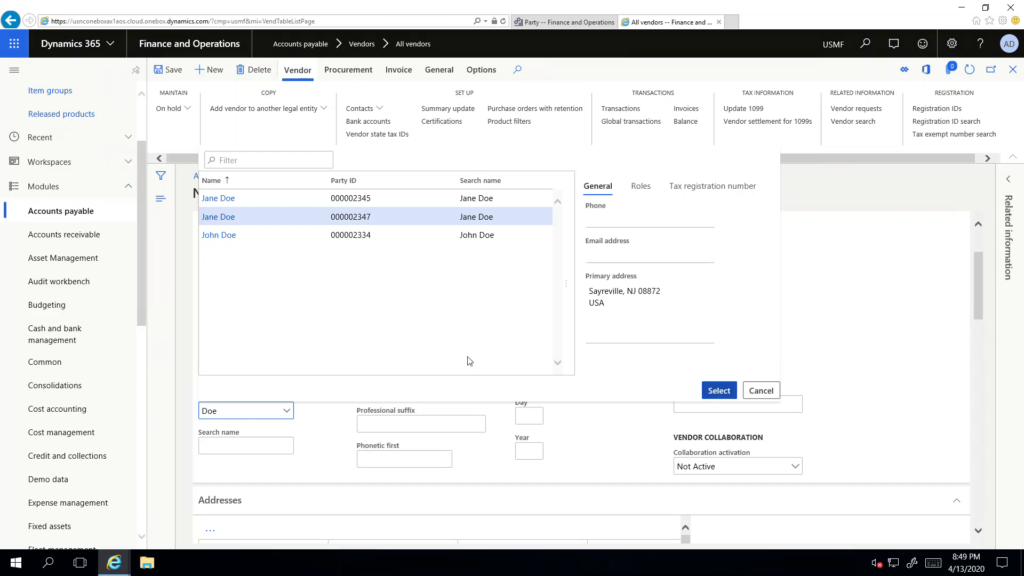
Assign vendor group 10 (Parts vendors) to the new vendor and save it.
{"action": "left_click", "coordinate": [445, 221]}
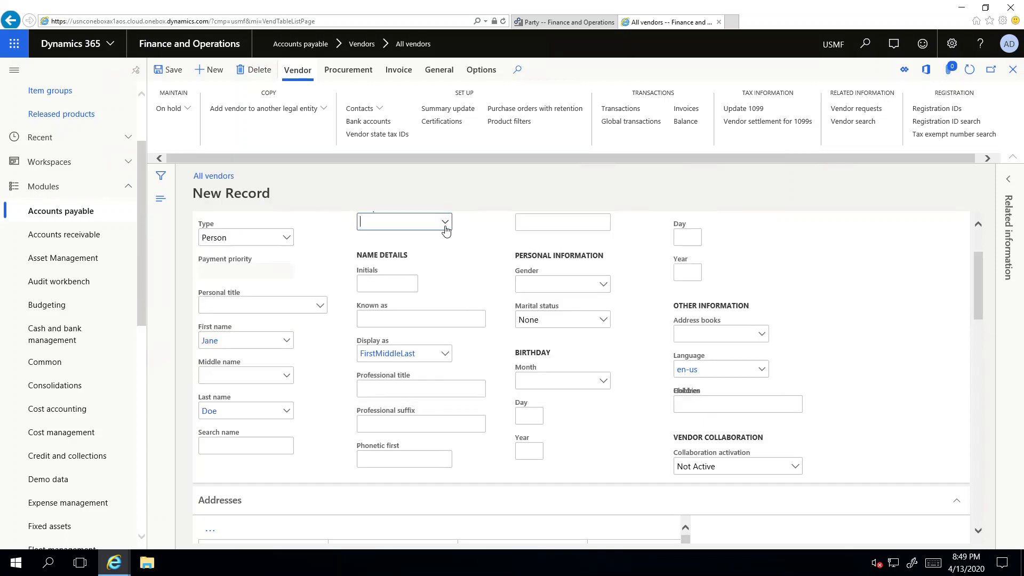
{"action": "left_click", "coordinate": [366, 261]}
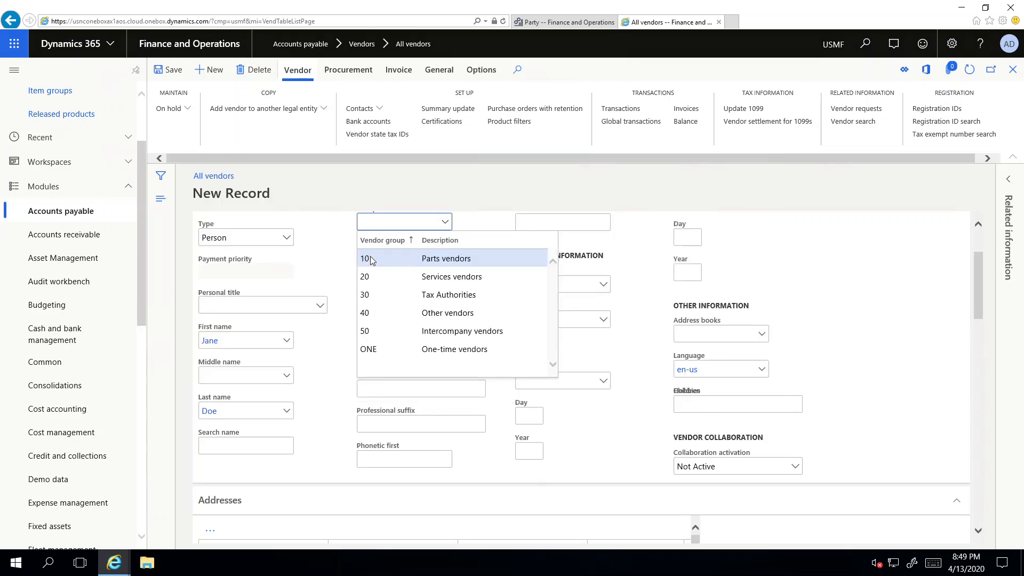
{"action": "left_click", "coordinate": [178, 75]}
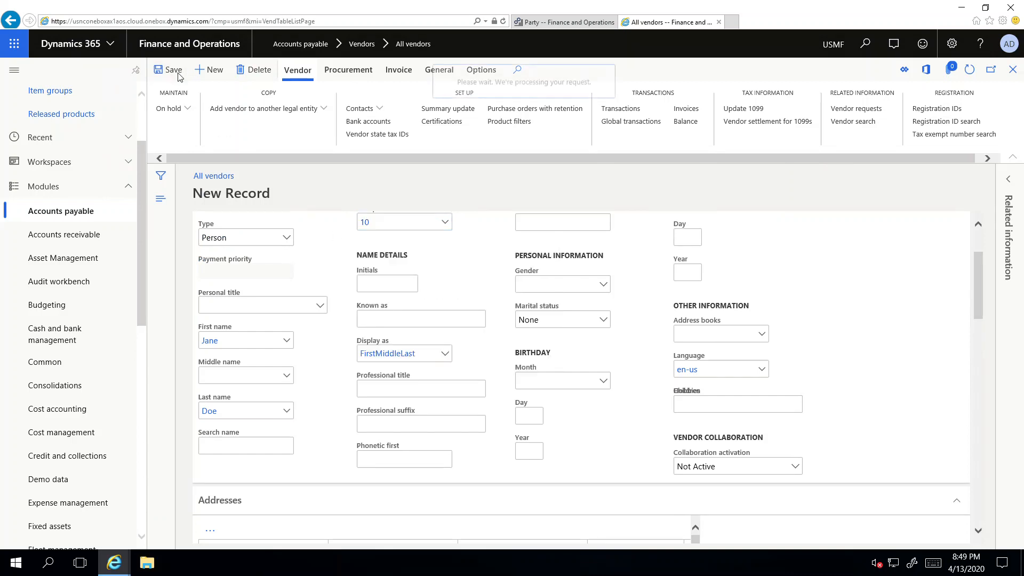
Return to the original party record, refresh it and examine its Roles section.
{"action": "left_click", "coordinate": [553, 26]}
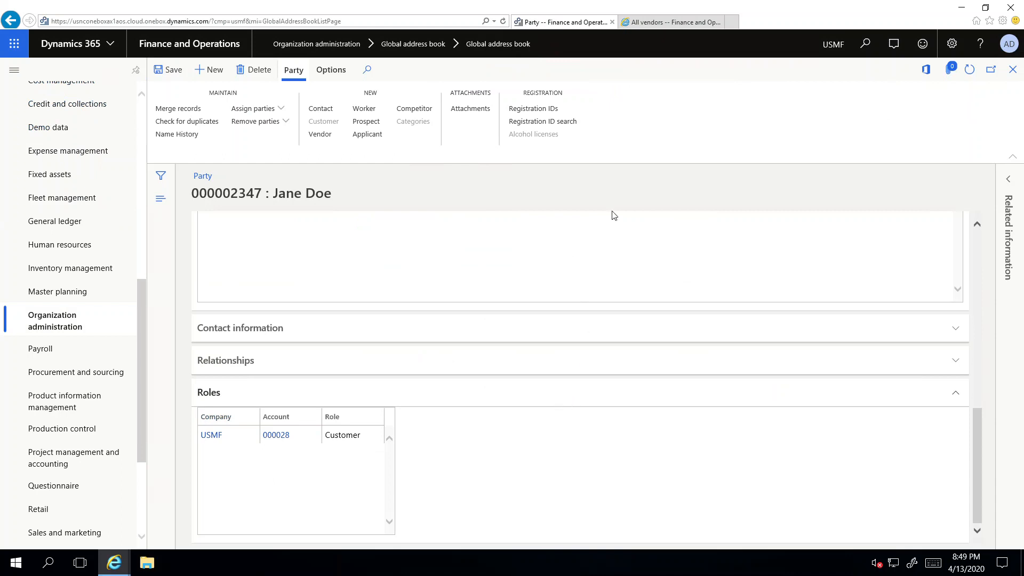
{"action": "left_click", "coordinate": [970, 71]}
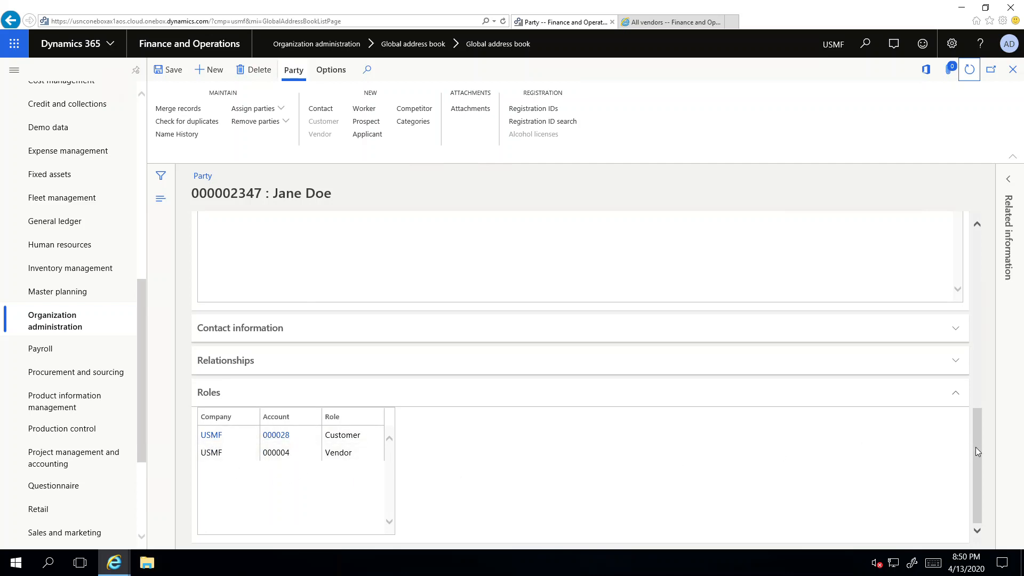
{"action": "left_click_drag", "start_coordinate": [975, 447], "coordinate": [980, 425]}
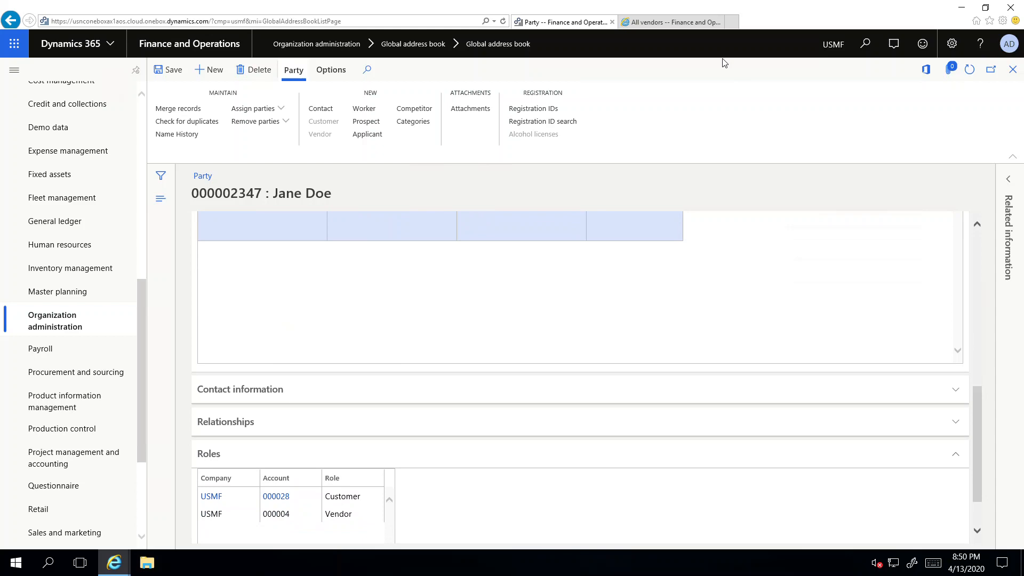
Add a Business address named "from vendor" to the vendor, using the existing party address's ZIP code, and save the record.
{"action": "left_click", "coordinate": [669, 22]}
{"action": "scroll", "coordinate": [401, 404], "scroll_direction": "down", "scroll_amount": 3}
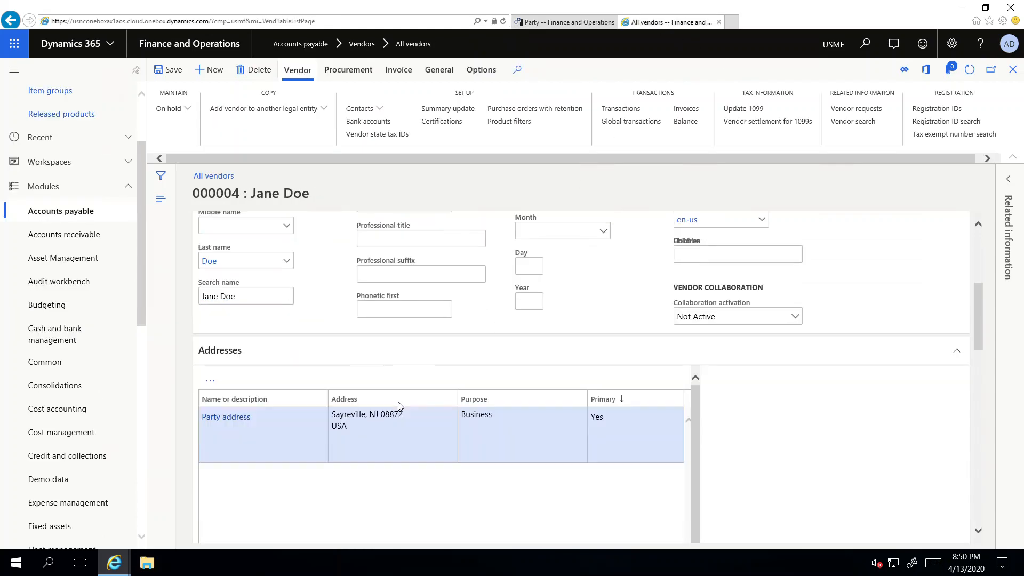
{"action": "left_click", "coordinate": [211, 382]}
{"action": "left_click", "coordinate": [213, 452]}
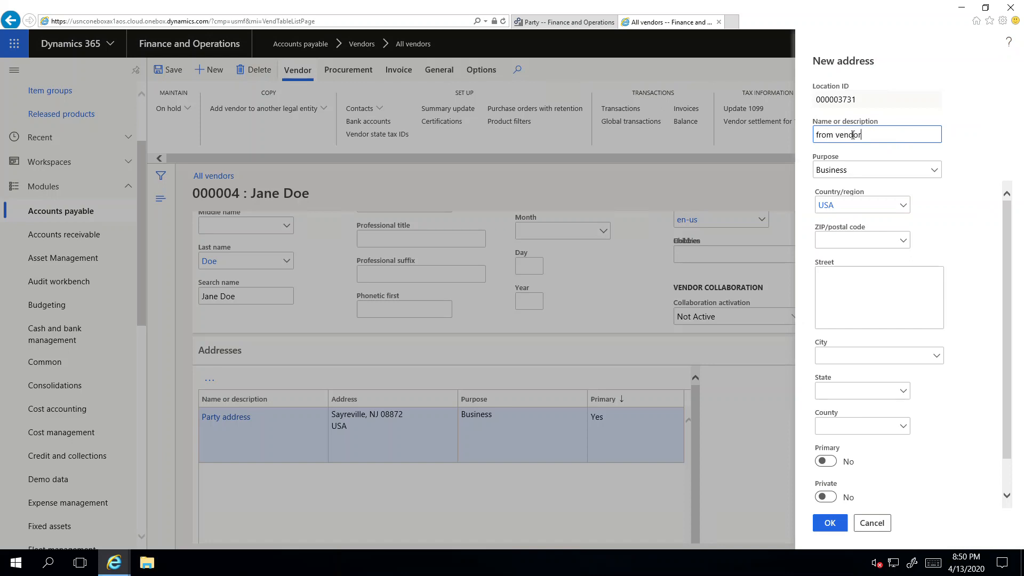
{"action": "left_click", "coordinate": [872, 241]}
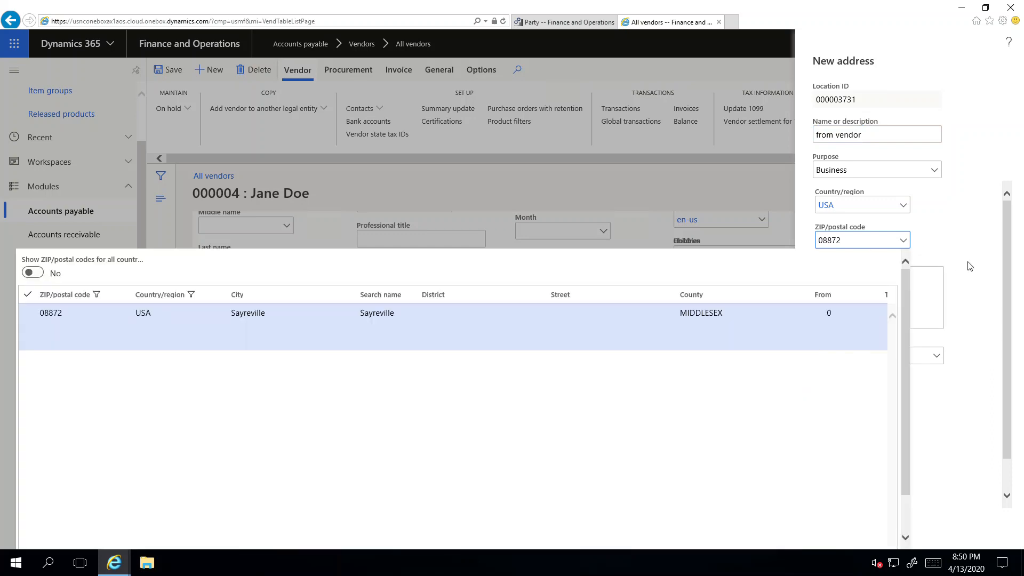
{"action": "left_click", "coordinate": [969, 267]}
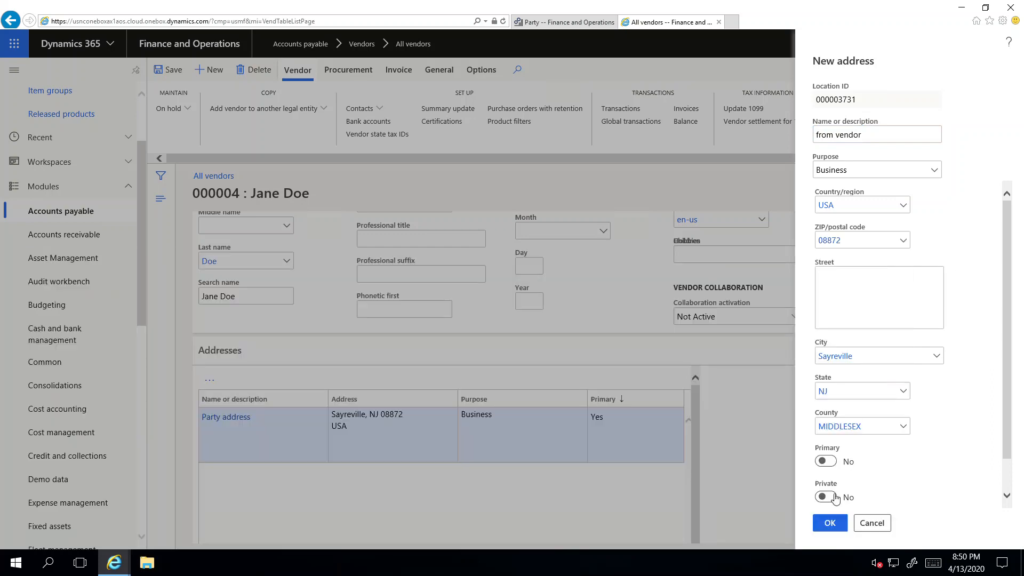
{"action": "left_click", "coordinate": [830, 524]}
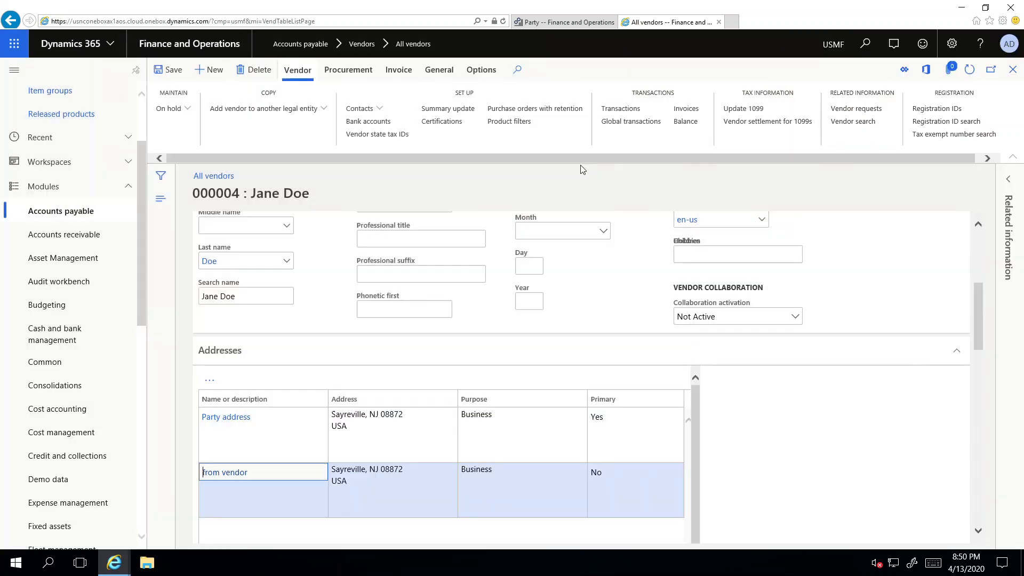
{"action": "left_click", "coordinate": [173, 72]}
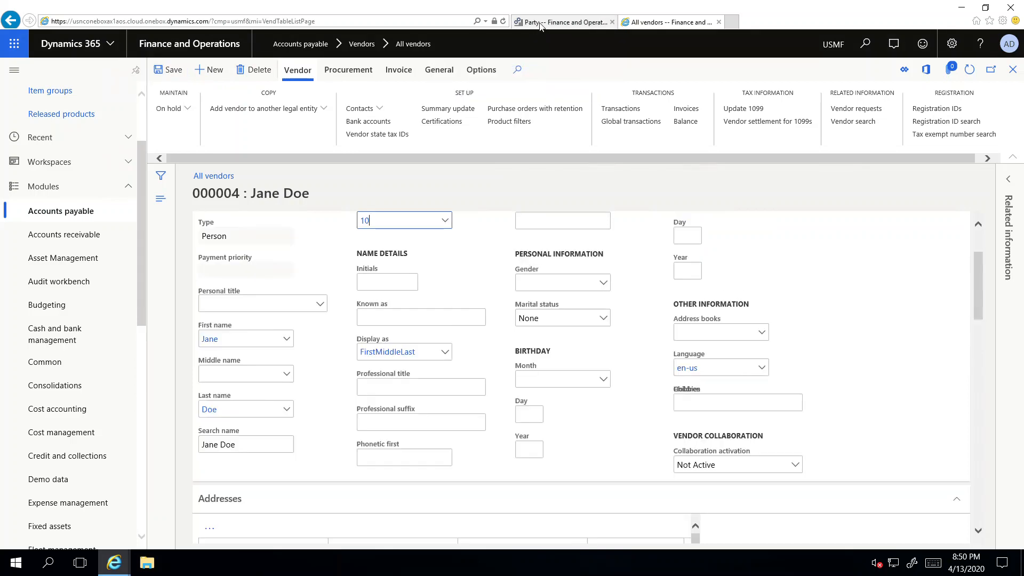
Refresh the original party record and examine its addresses and roles.
{"action": "left_click", "coordinate": [538, 25]}
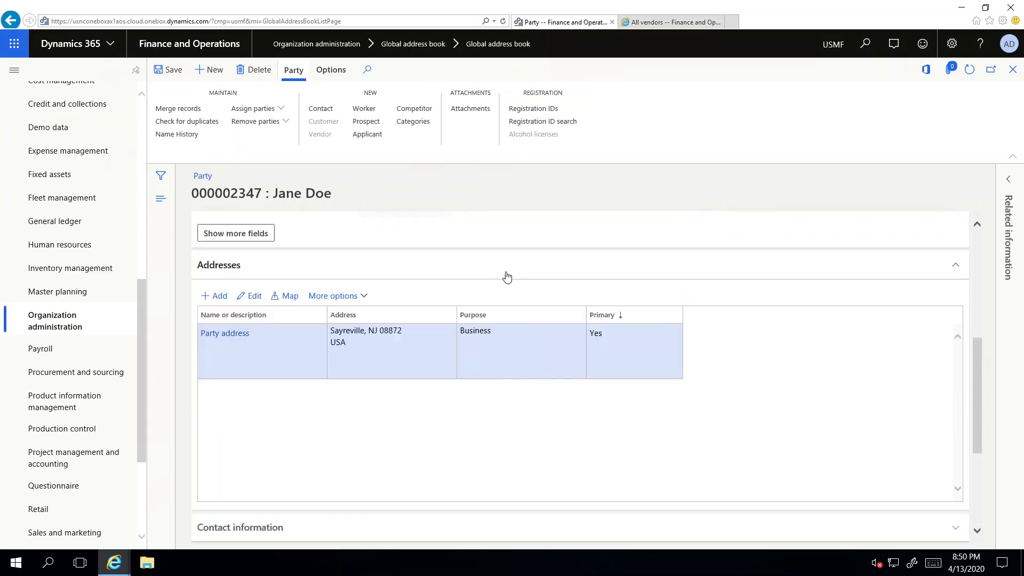
{"action": "left_click", "coordinate": [969, 70]}
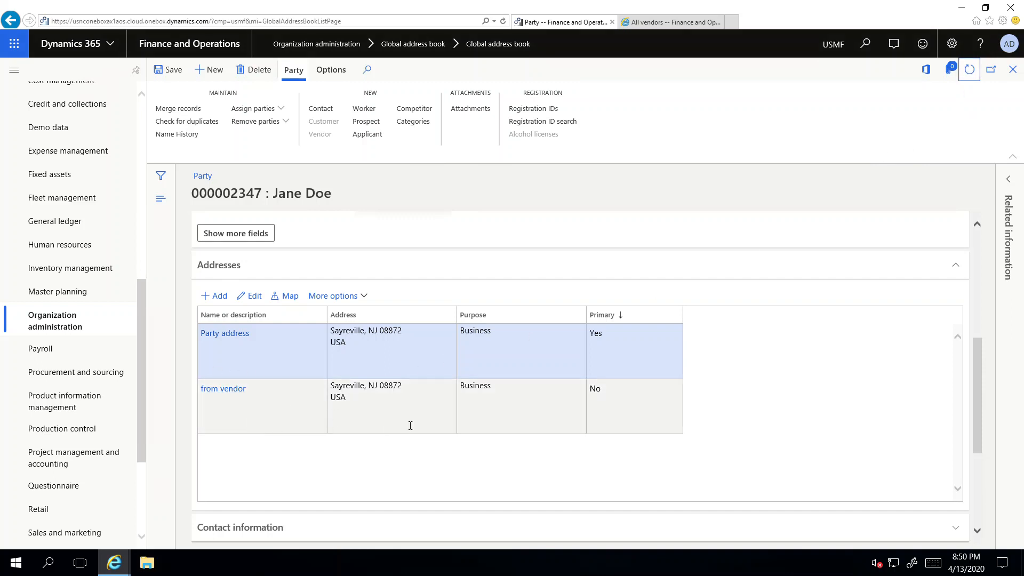
{"action": "scroll", "coordinate": [466, 450], "scroll_direction": "down", "scroll_amount": 4}
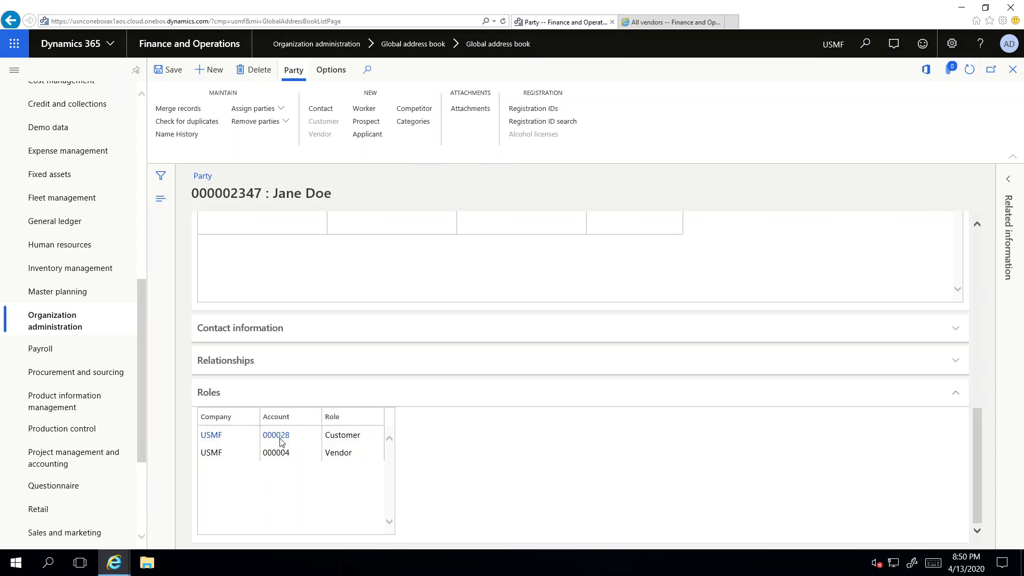
Open the customer account from the party's roles and set the Party address street to "from customer".
{"action": "left_click", "coordinate": [281, 441]}
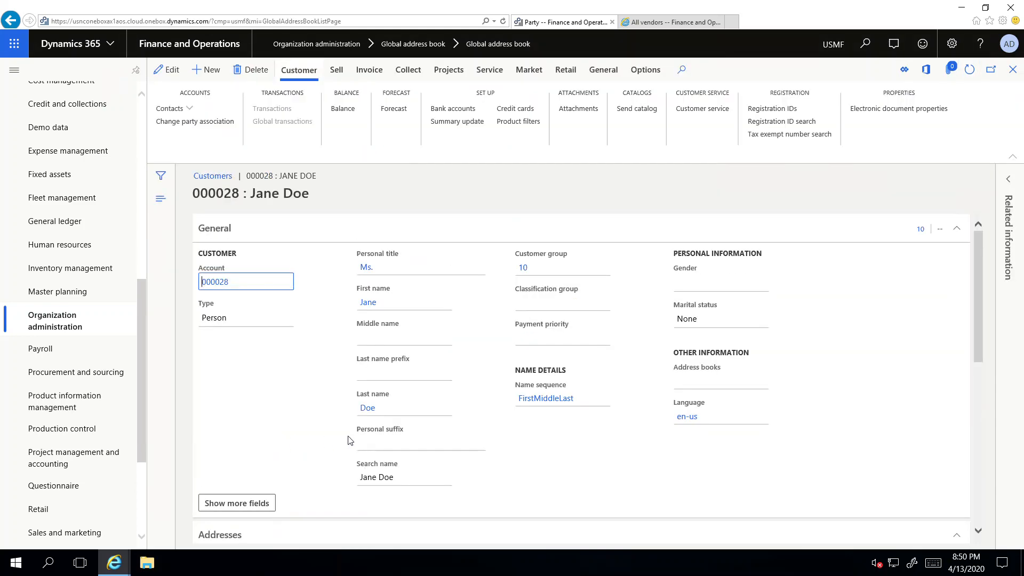
{"action": "scroll", "coordinate": [453, 446], "scroll_direction": "down", "scroll_amount": 4}
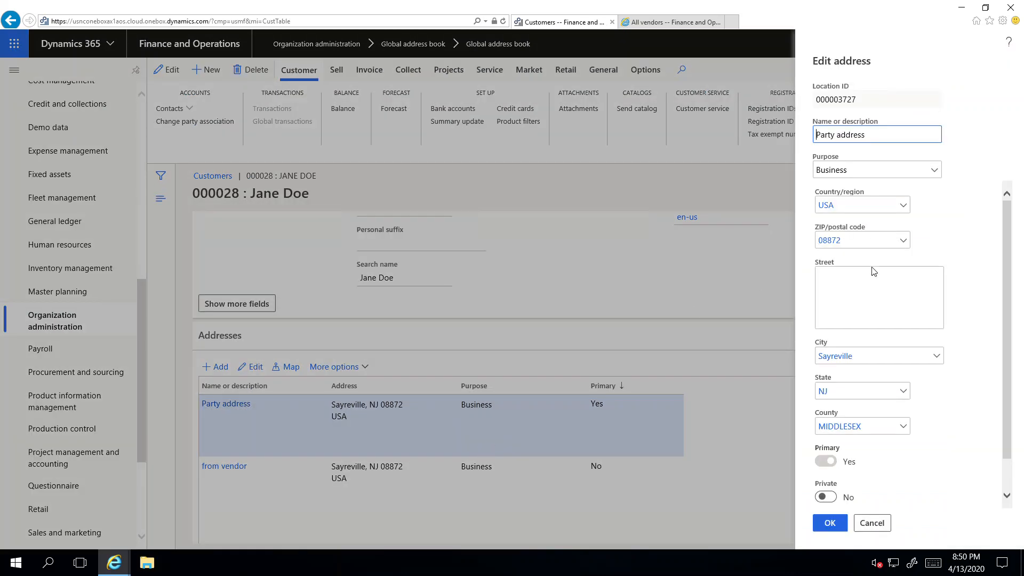
{"action": "left_click", "coordinate": [858, 289]}
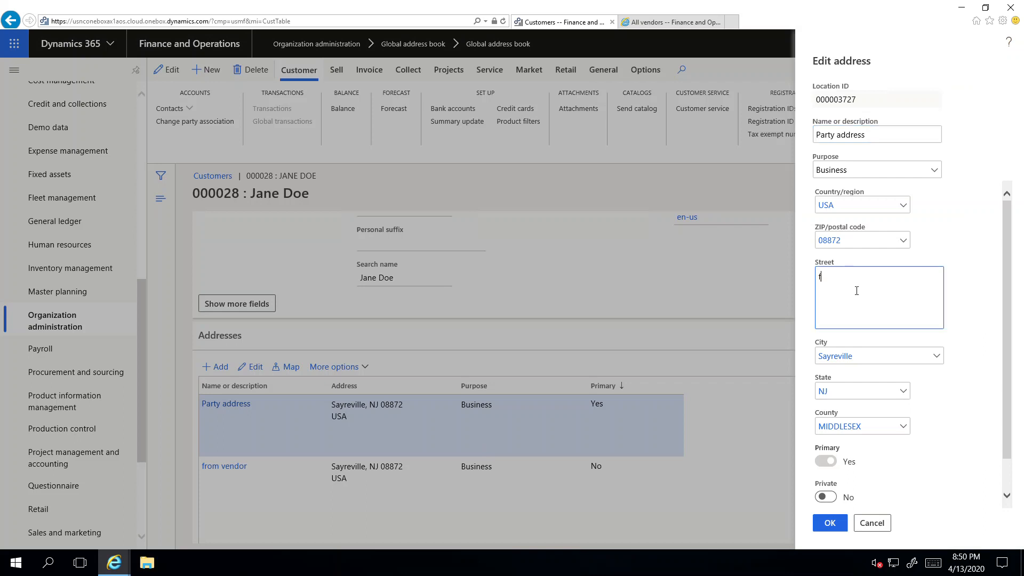
{"action": "type", "text": "from customer"}
{"action": "left_click", "coordinate": [829, 525]}
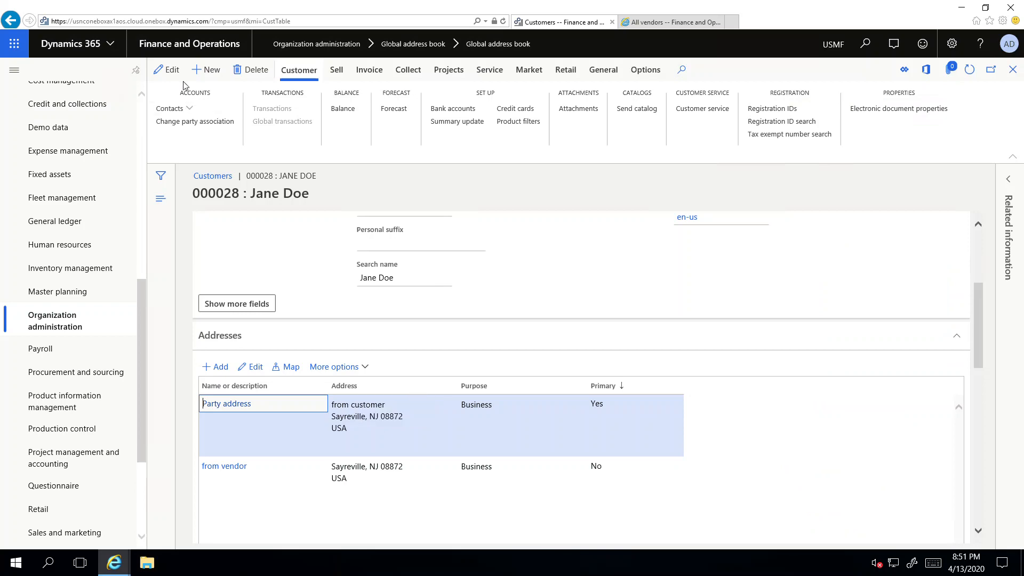
Return to the vendor record, refresh it and check the Party address in its Addresses section.
{"action": "left_click", "coordinate": [651, 28]}
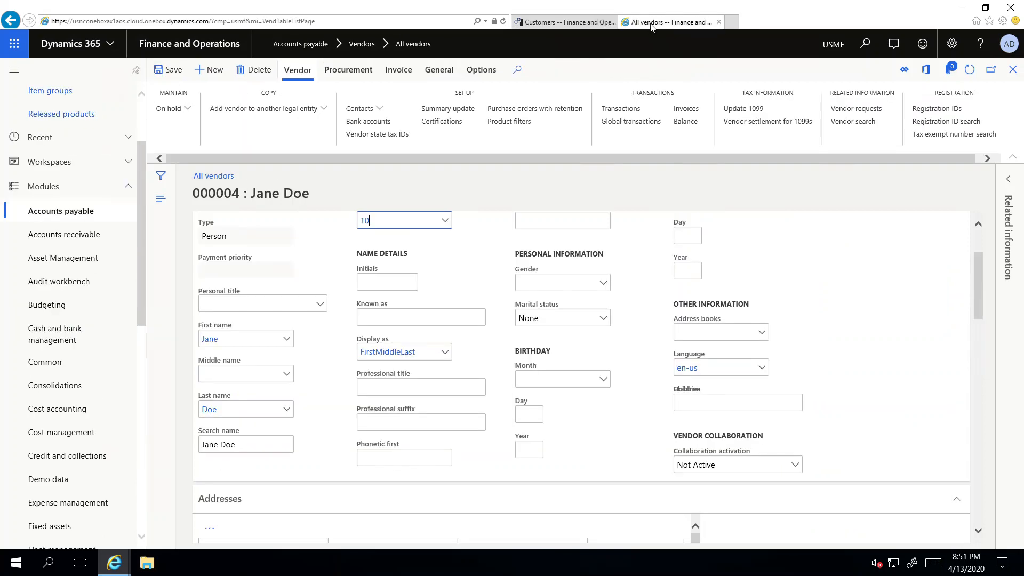
{"action": "left_click_drag", "start_coordinate": [979, 285], "coordinate": [979, 335]}
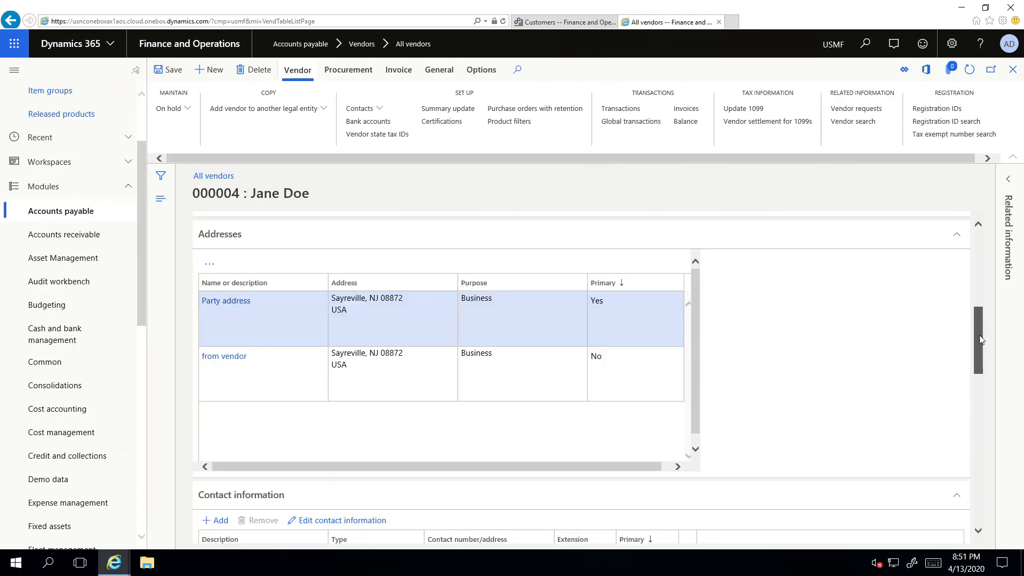
{"action": "left_click", "coordinate": [969, 73]}
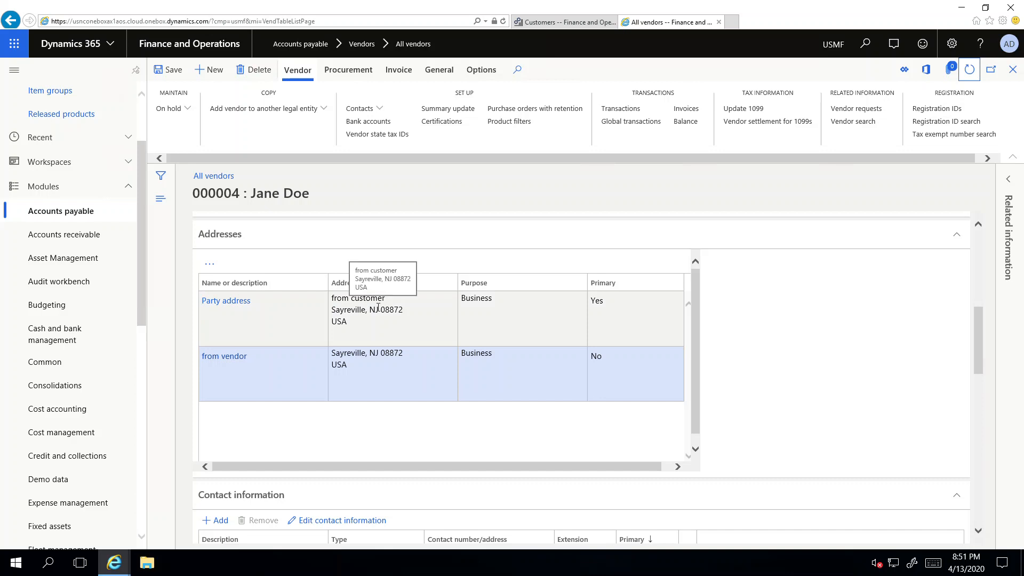
Return from the vendor to the customer record, close it, then refresh the party record and check its addresses.
{"action": "left_click", "coordinate": [560, 22]}
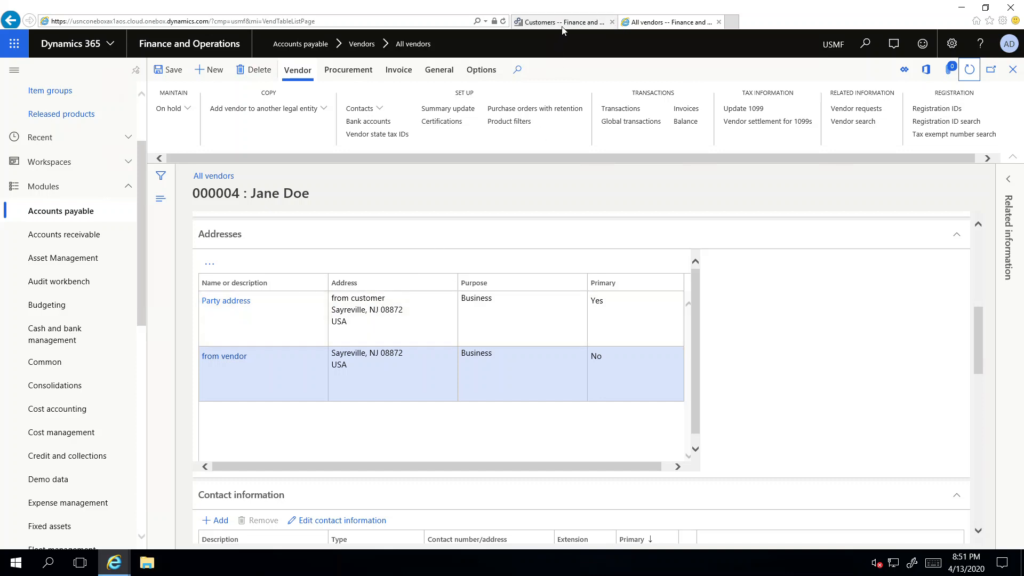
{"action": "left_click", "coordinate": [621, 253]}
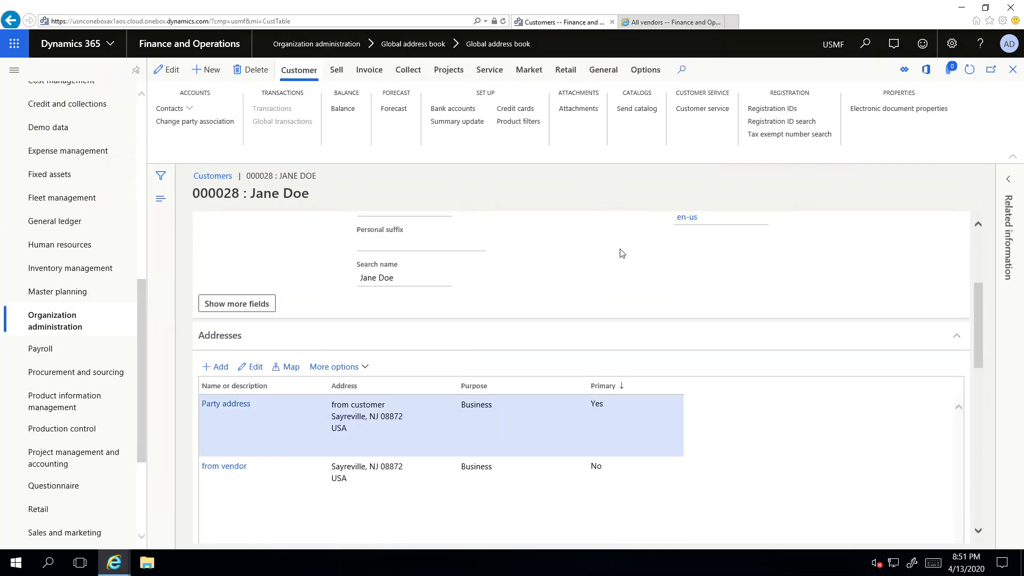
{"action": "left_click", "coordinate": [1013, 69]}
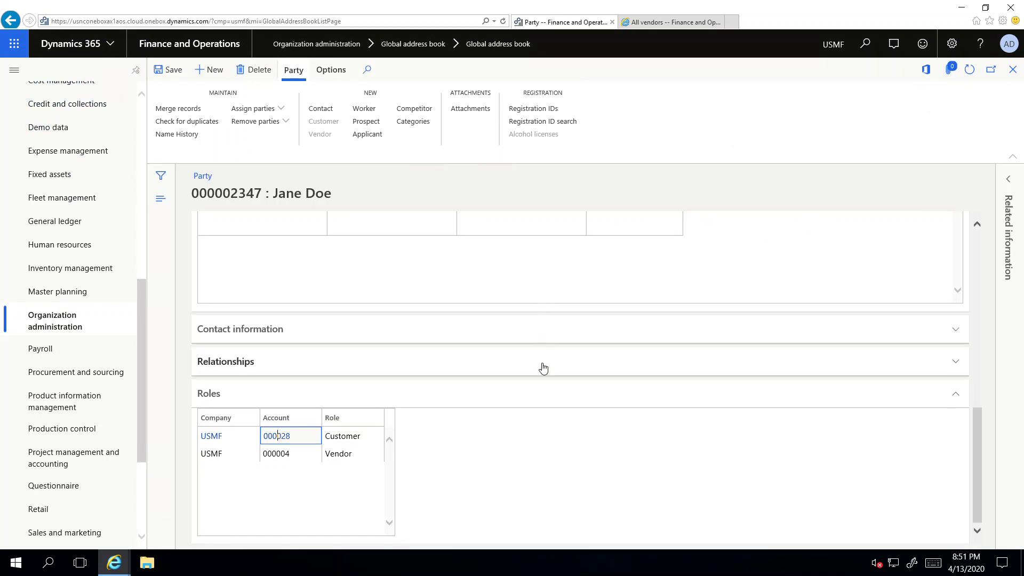
{"action": "left_click_drag", "start_coordinate": [978, 459], "coordinate": [989, 412]}
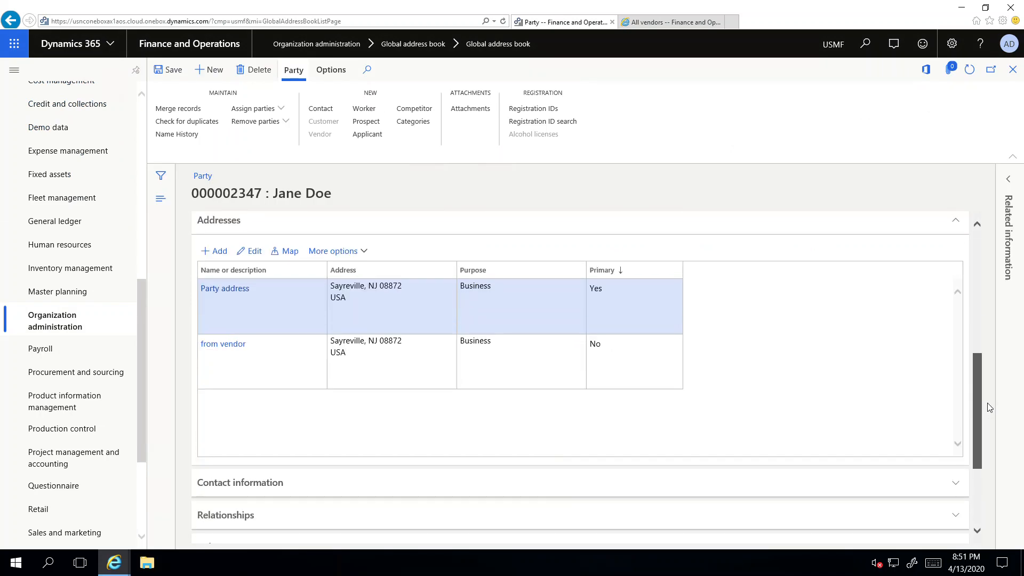
{"action": "left_click", "coordinate": [968, 70]}
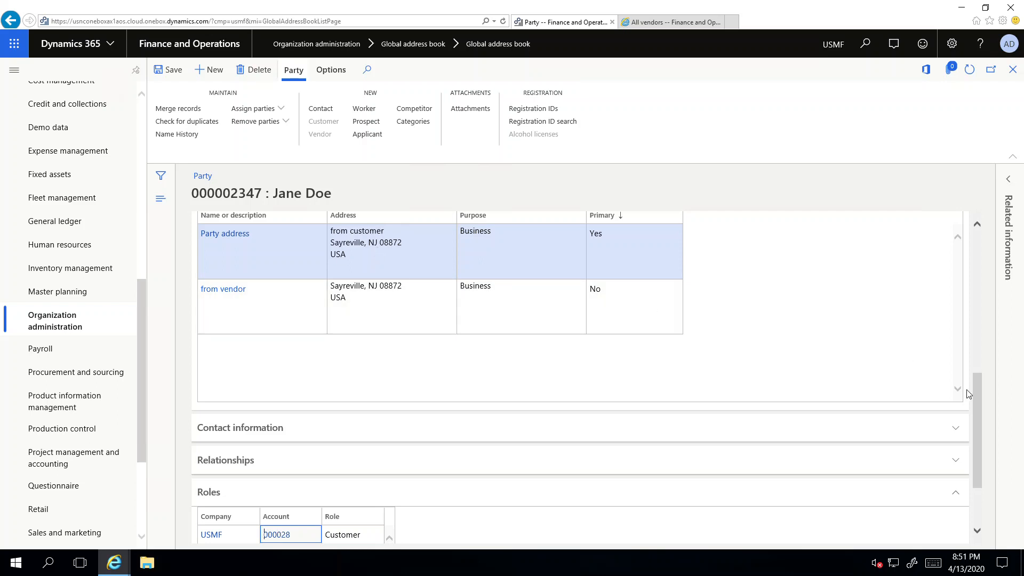
{"action": "left_click_drag", "start_coordinate": [977, 401], "coordinate": [982, 346]}
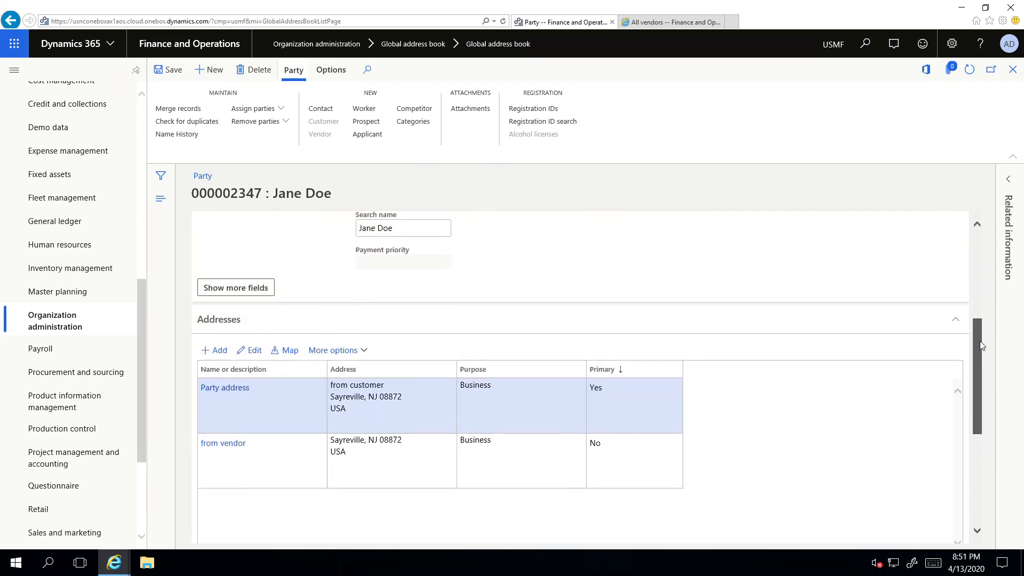
Open the advanced address management for the party, examine the Party address and "from vendor" entries, and close it.
{"action": "left_click", "coordinate": [364, 358]}
{"action": "left_click", "coordinate": [325, 386]}
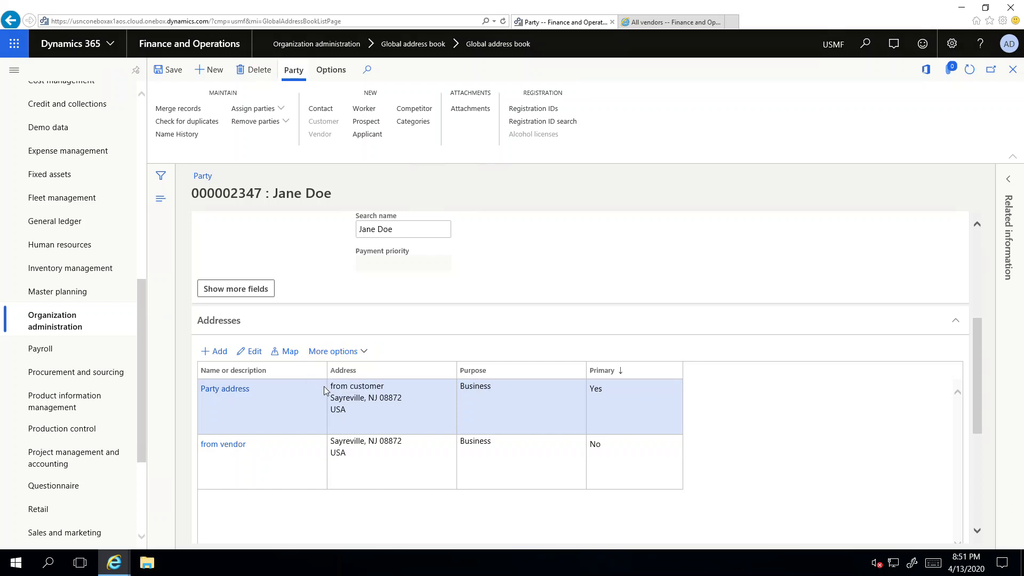
{"action": "left_click", "coordinate": [290, 171]}
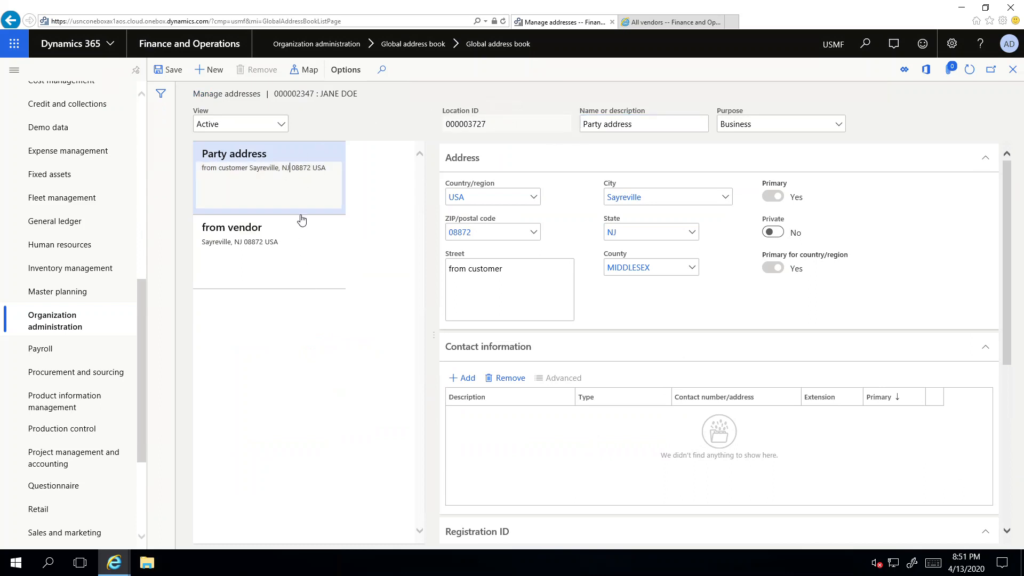
{"action": "left_click", "coordinate": [293, 242]}
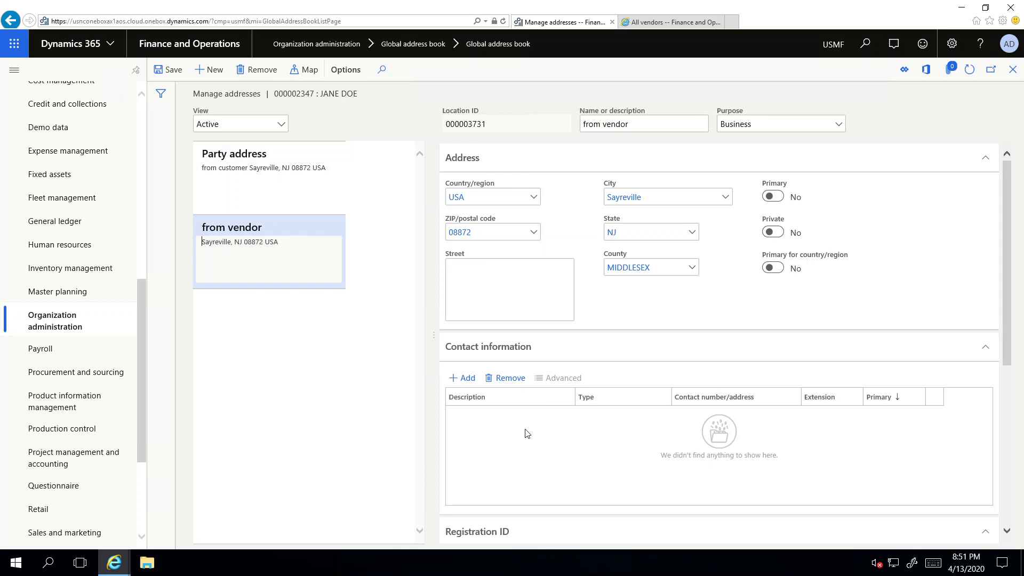
{"action": "key", "text": "Escape"}
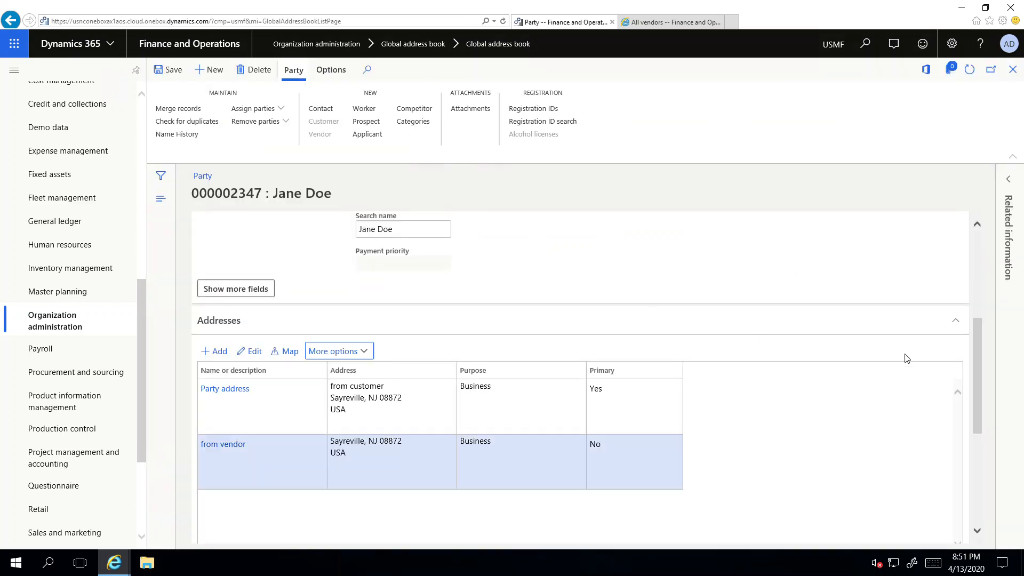
Check the party for duplicates by first name and by first and last name, copy the matching Party ID, and cancel the check.
{"action": "left_click_drag", "start_coordinate": [981, 343], "coordinate": [974, 311]}
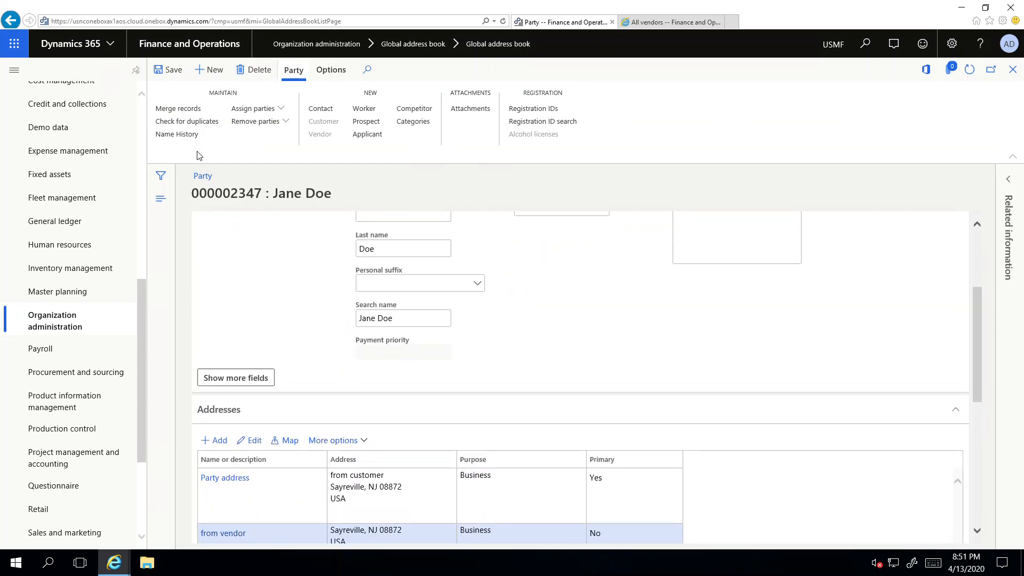
{"action": "left_click", "coordinate": [201, 123]}
{"action": "left_click", "coordinate": [539, 184]}
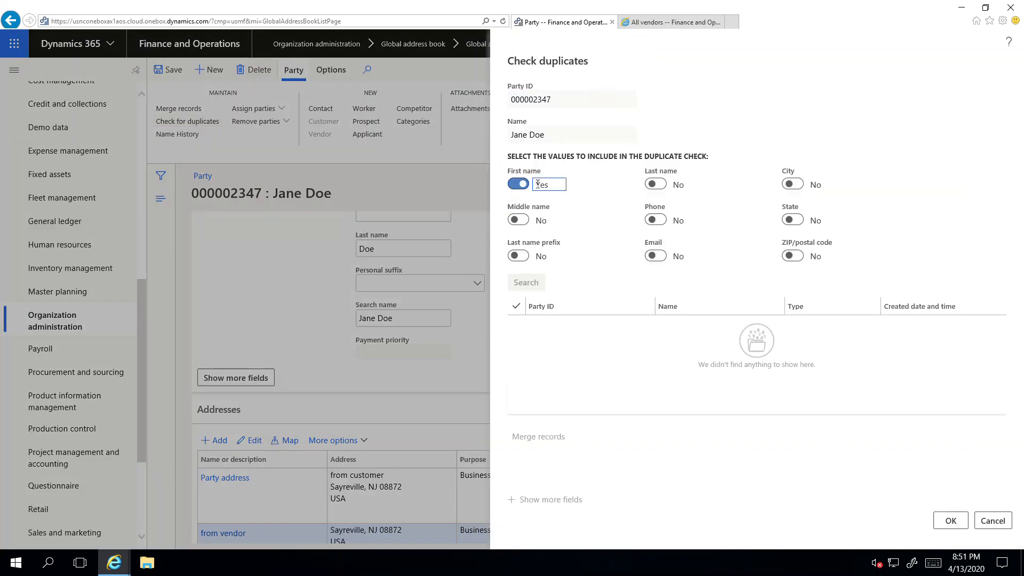
{"action": "left_click", "coordinate": [525, 287]}
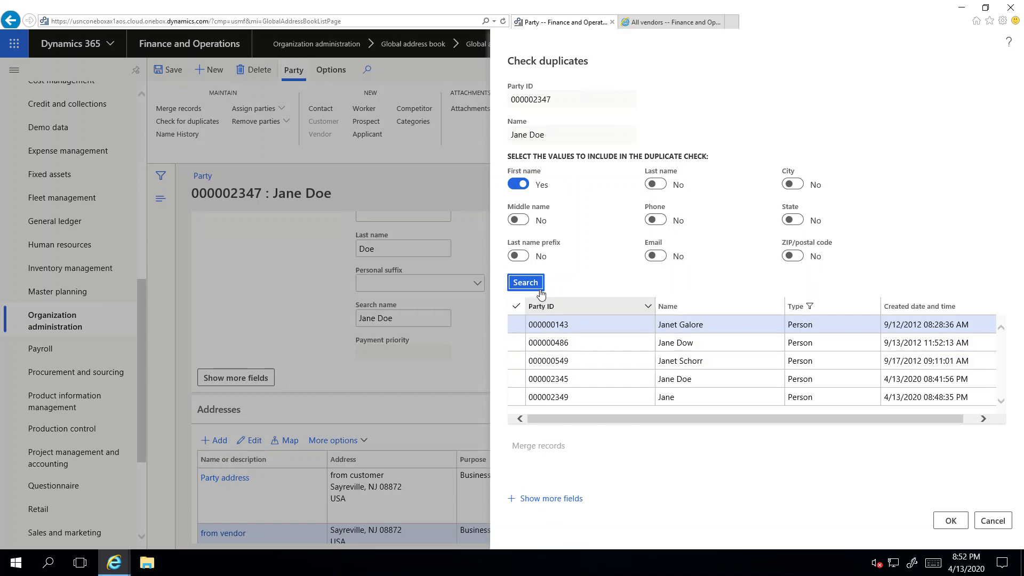
{"action": "left_click", "coordinate": [655, 184]}
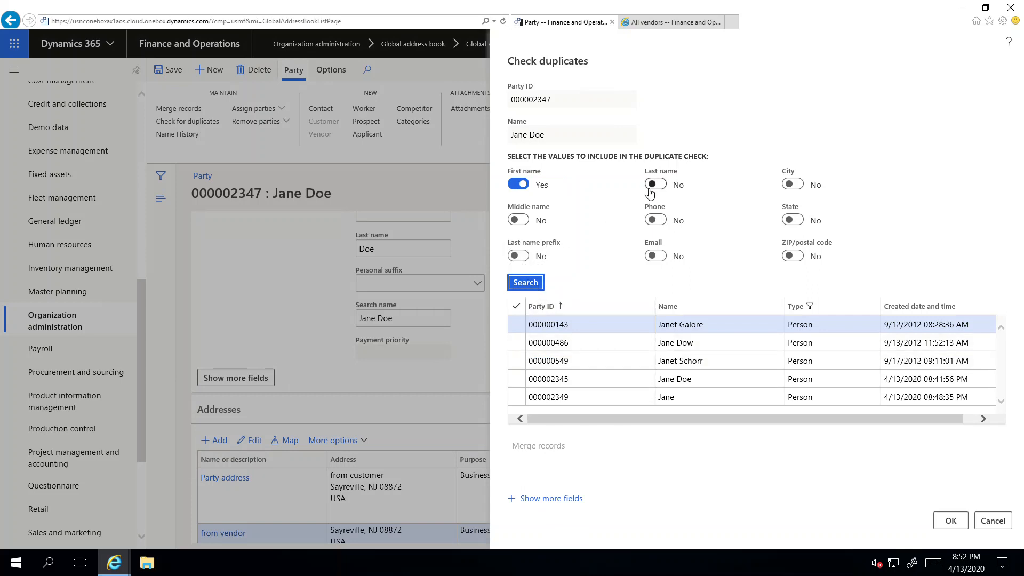
{"action": "left_click", "coordinate": [541, 285]}
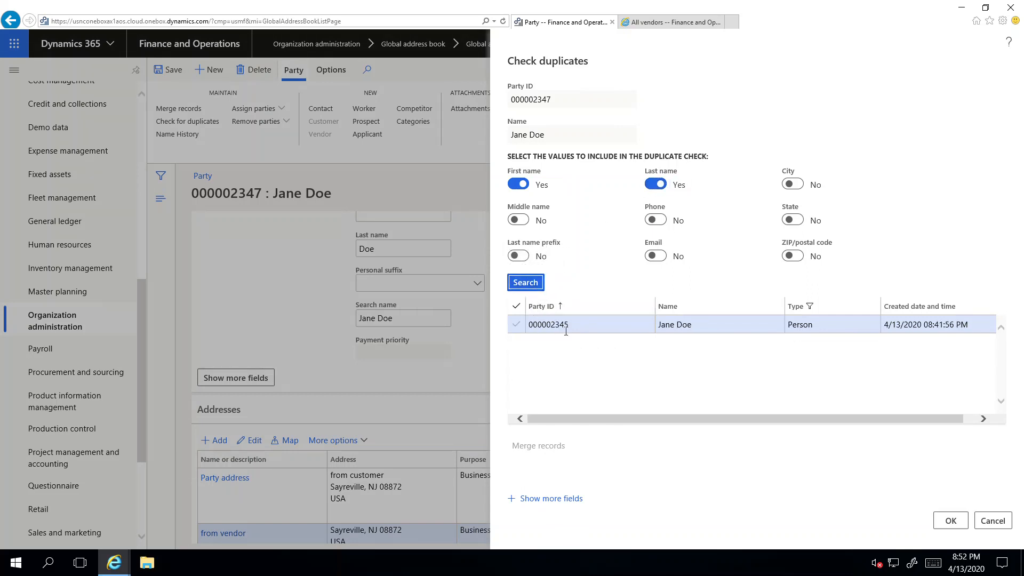
{"action": "left_click", "coordinate": [577, 328]}
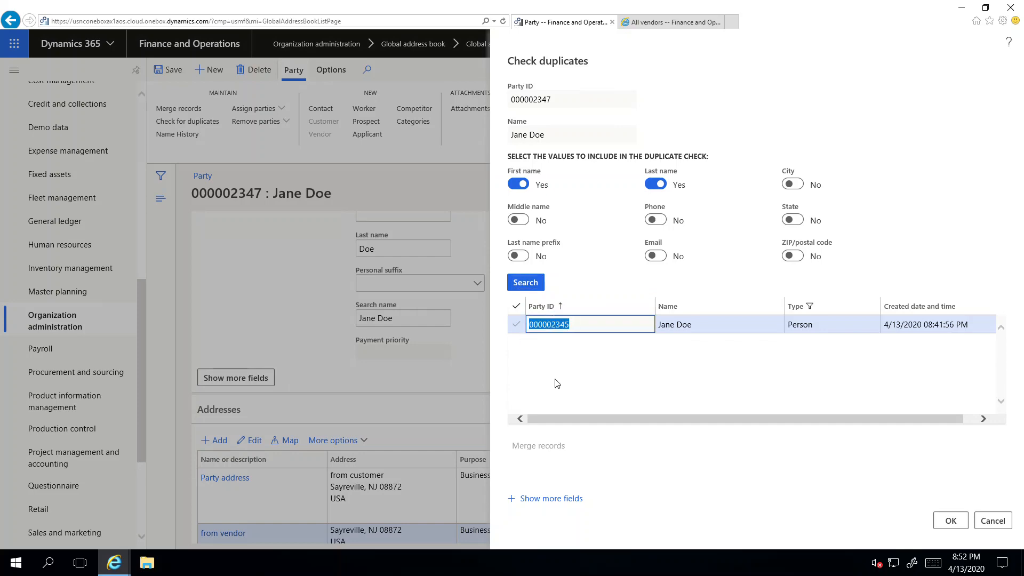
{"action": "left_click", "coordinate": [993, 521]}
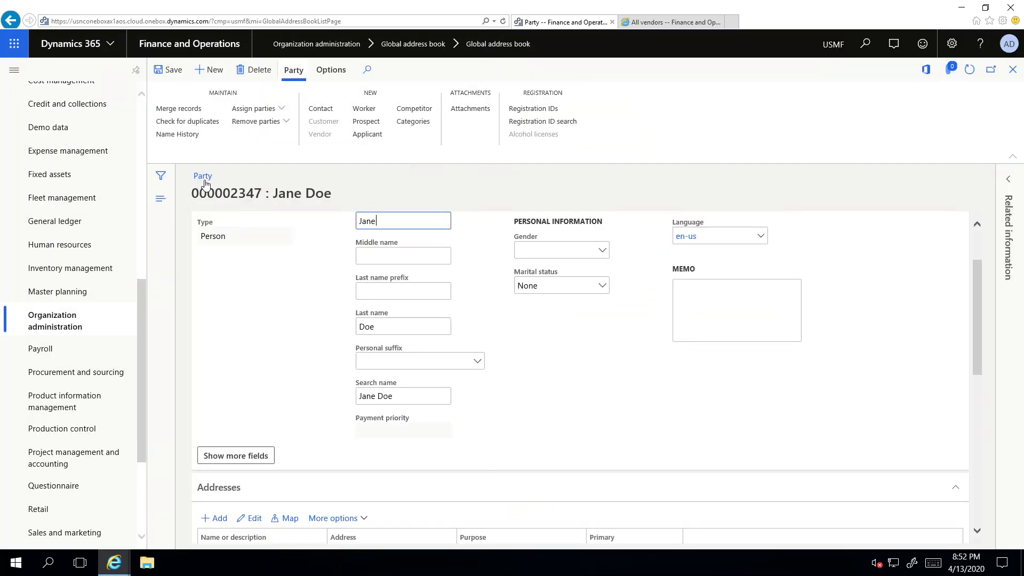
Filter the party list to the duplicate's copied Party ID and open that party record.
{"action": "left_click", "coordinate": [202, 176]}
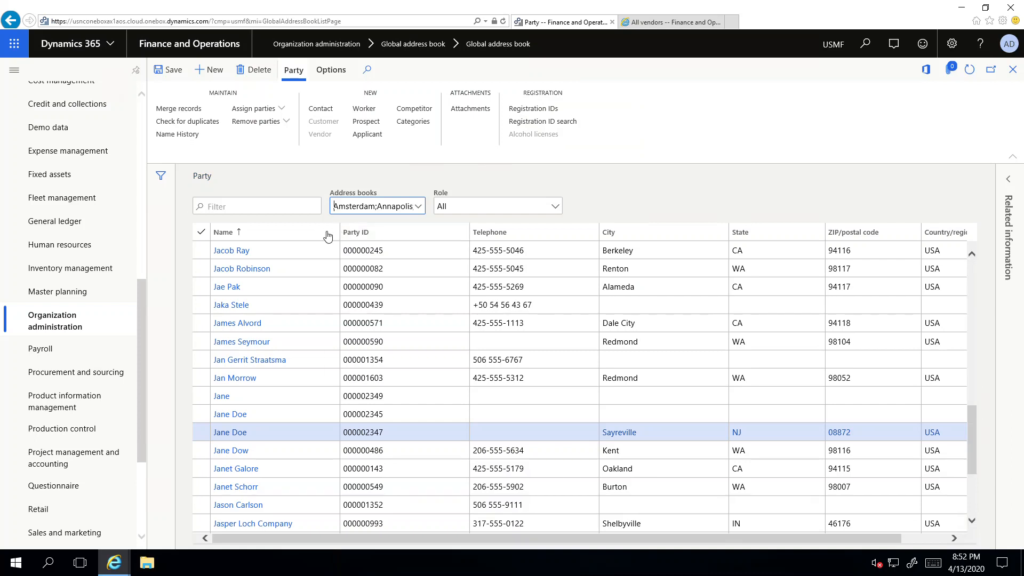
{"action": "left_click", "coordinate": [462, 234]}
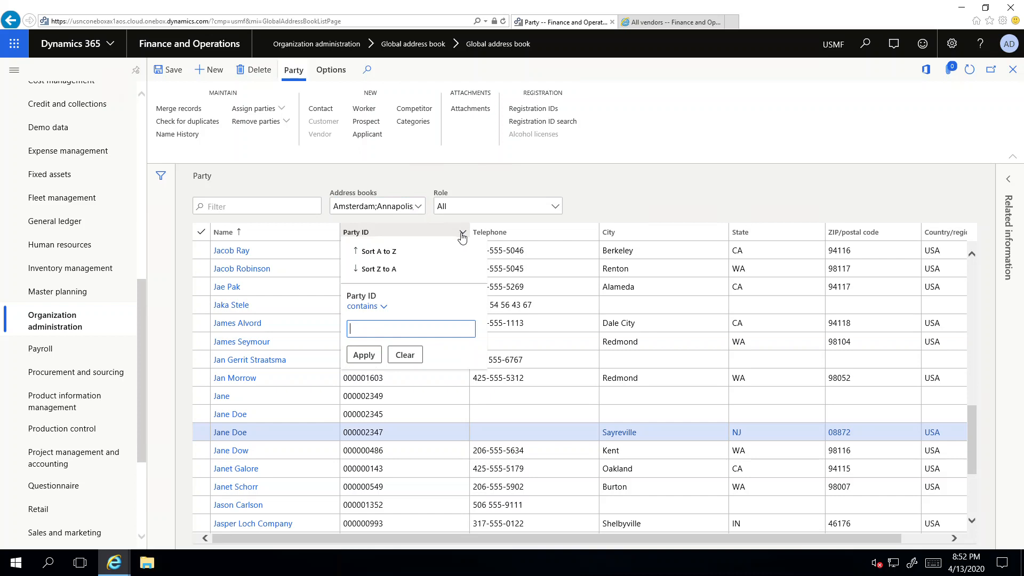
{"action": "type", "text": "000002345"}
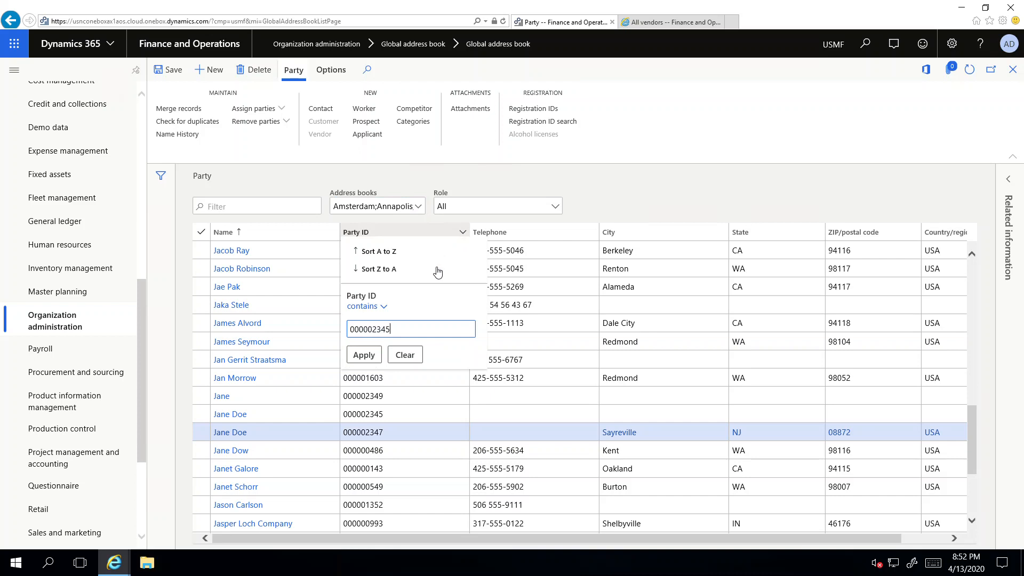
{"action": "left_click", "coordinate": [364, 355]}
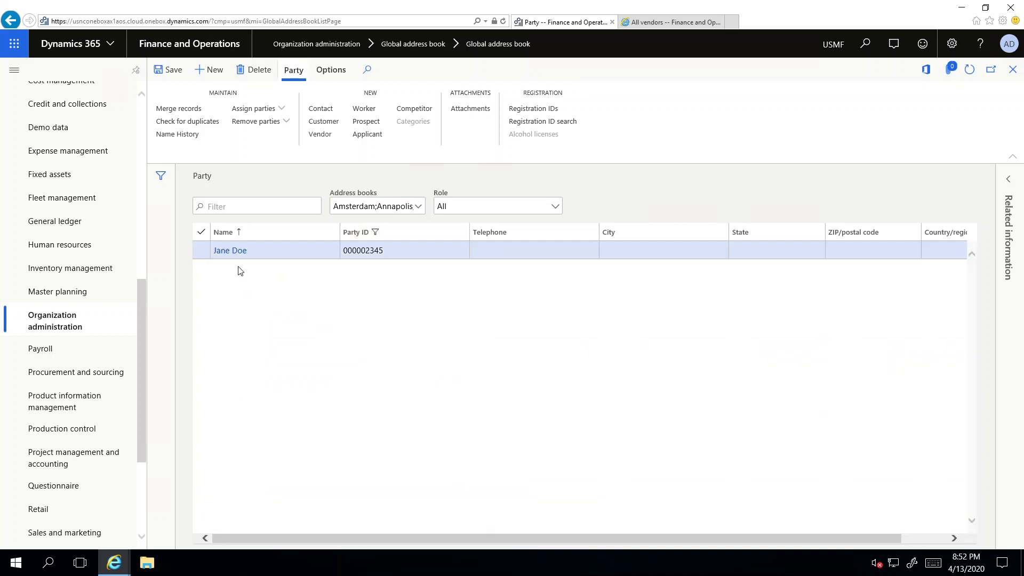
{"action": "left_click", "coordinate": [230, 251]}
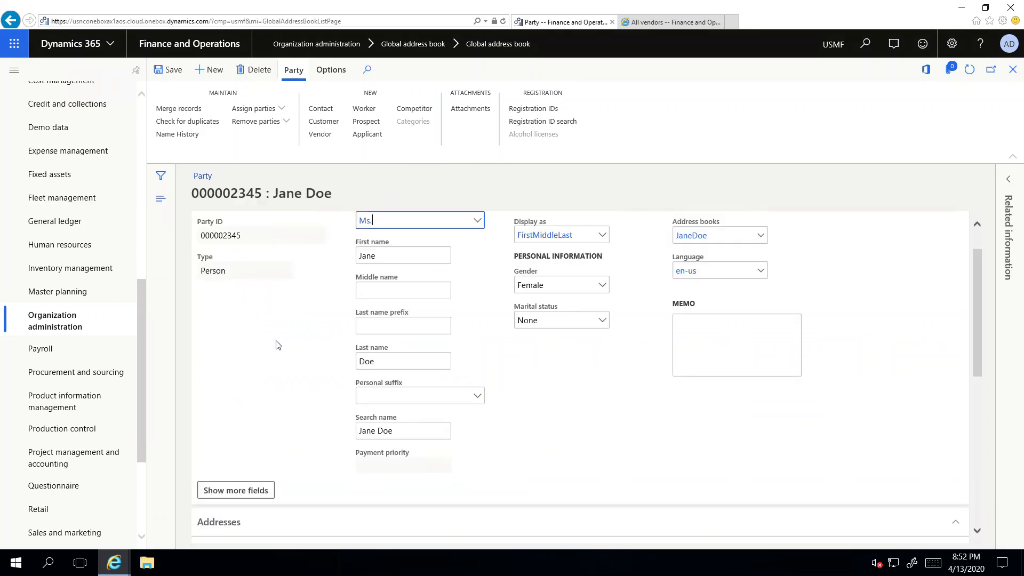
Add a primary Business address named "to be mergef" in the USA with the original party's ZIP code, and save the record.
{"action": "scroll", "coordinate": [277, 345], "scroll_direction": "down", "scroll_amount": 4}
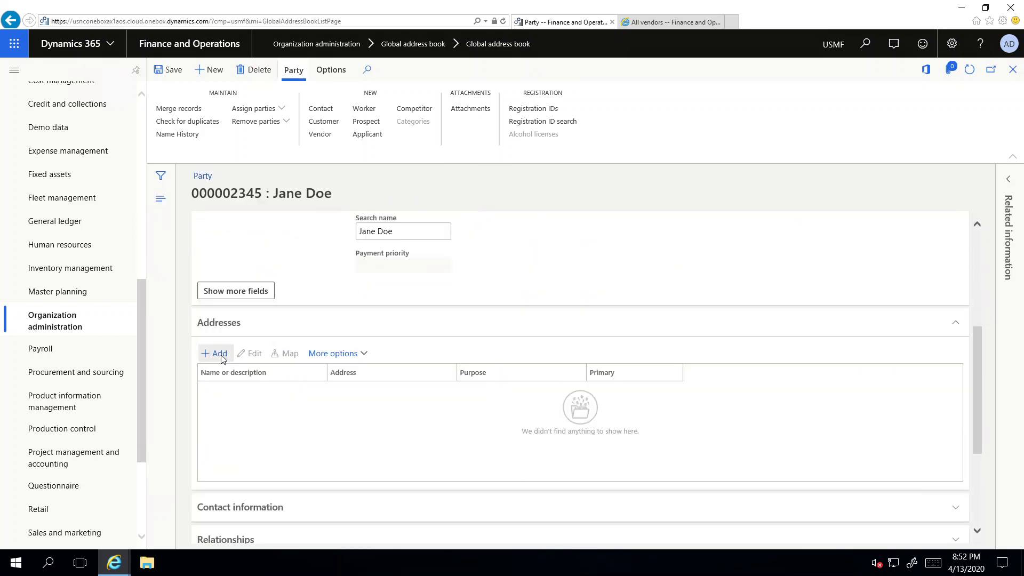
{"action": "left_click", "coordinate": [219, 354]}
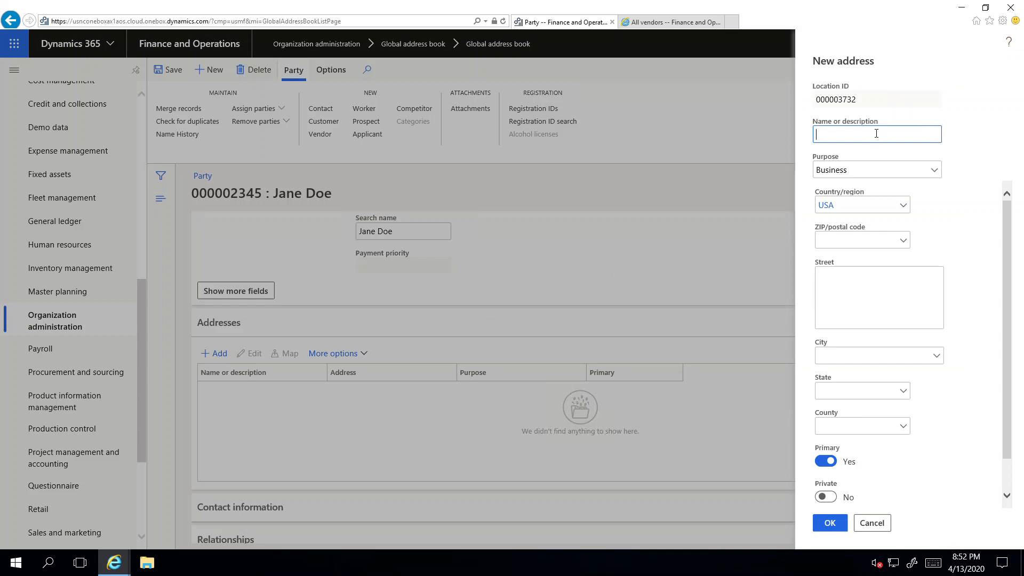
{"action": "type", "text": "to be mergef"}
{"action": "left_click", "coordinate": [858, 294]}
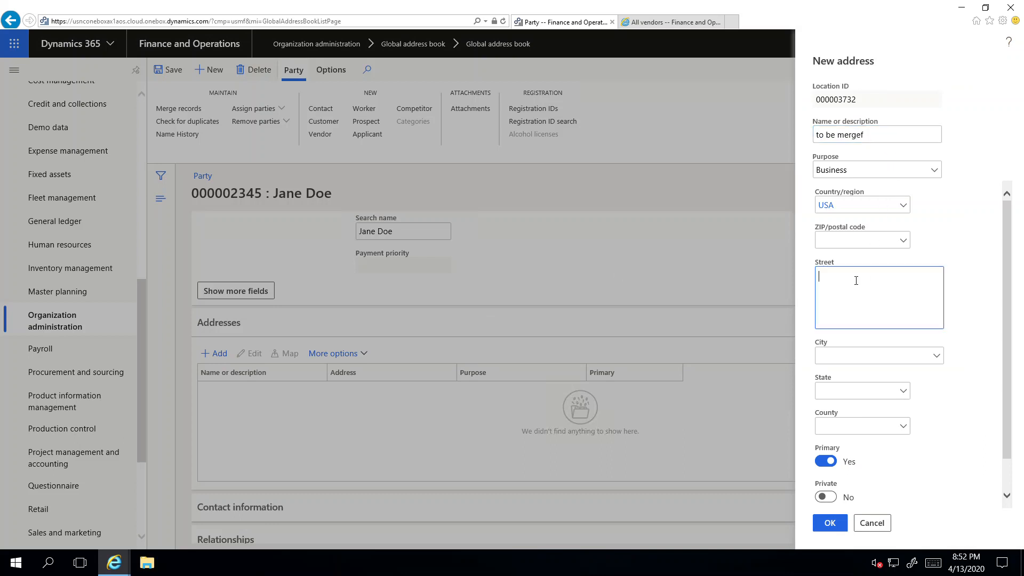
{"action": "left_click", "coordinate": [842, 241]}
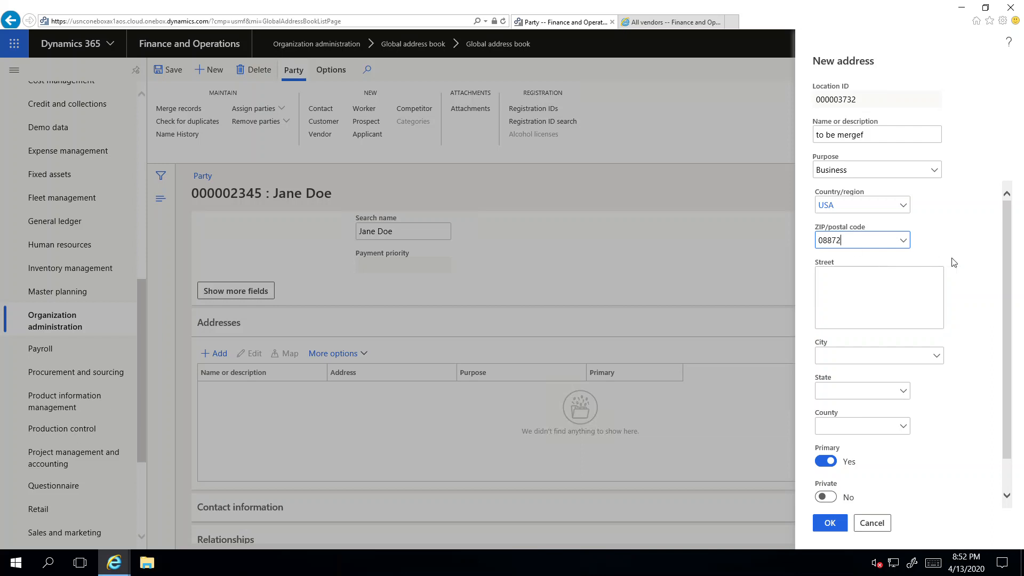
{"action": "left_click", "coordinate": [954, 262]}
{"action": "left_click", "coordinate": [830, 523]}
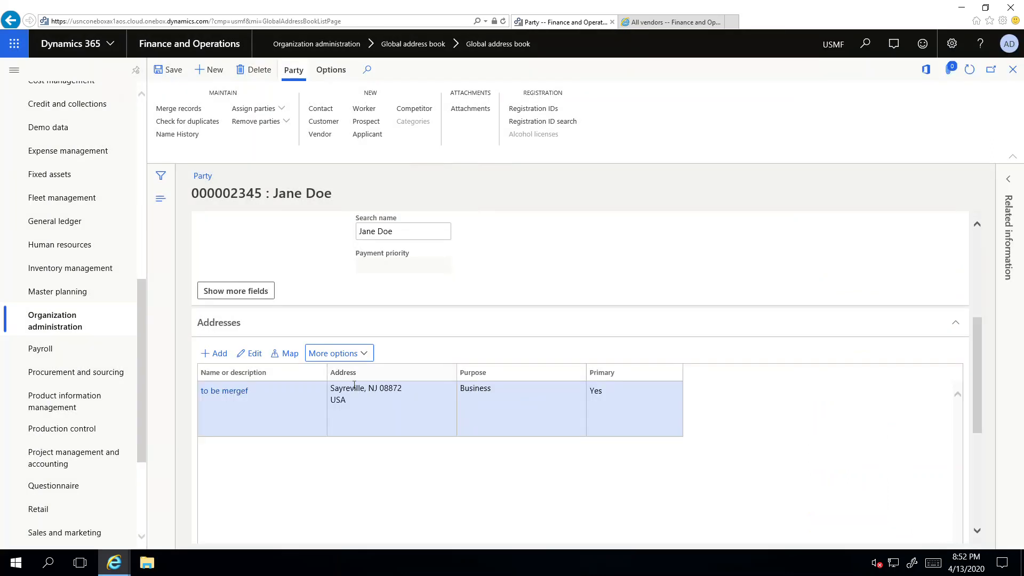
{"action": "left_click", "coordinate": [169, 75]}
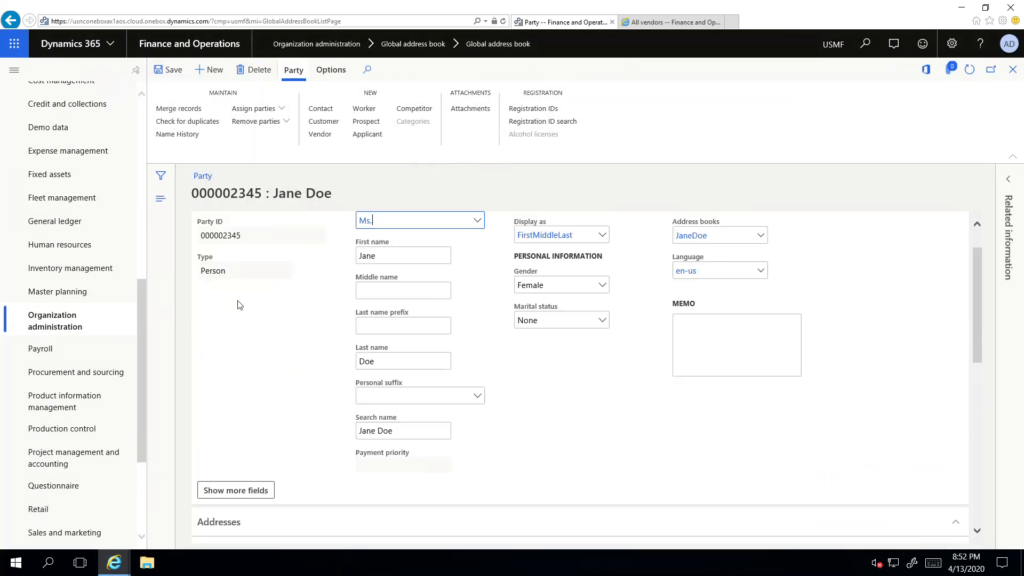
Return to the party list and clear its Party ID filter.
{"action": "key", "text": "Escape"}
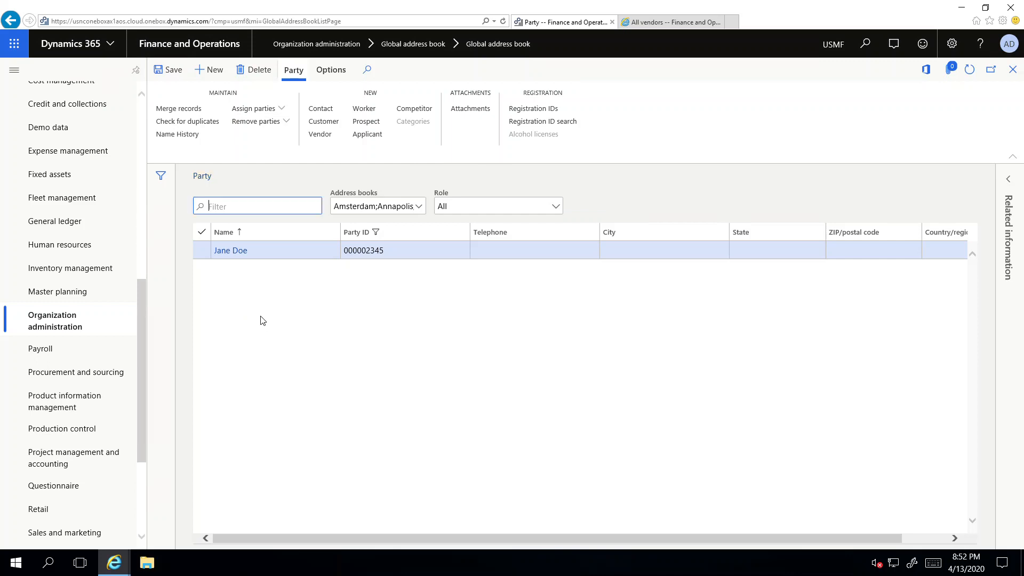
{"action": "left_click", "coordinate": [462, 236]}
{"action": "left_click", "coordinate": [462, 236]}
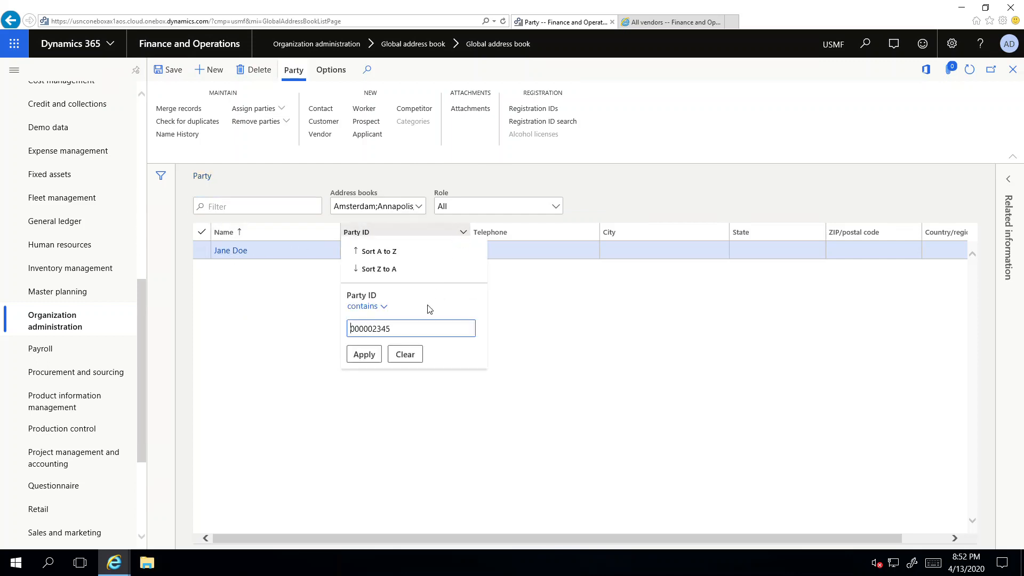
{"action": "left_click", "coordinate": [408, 354]}
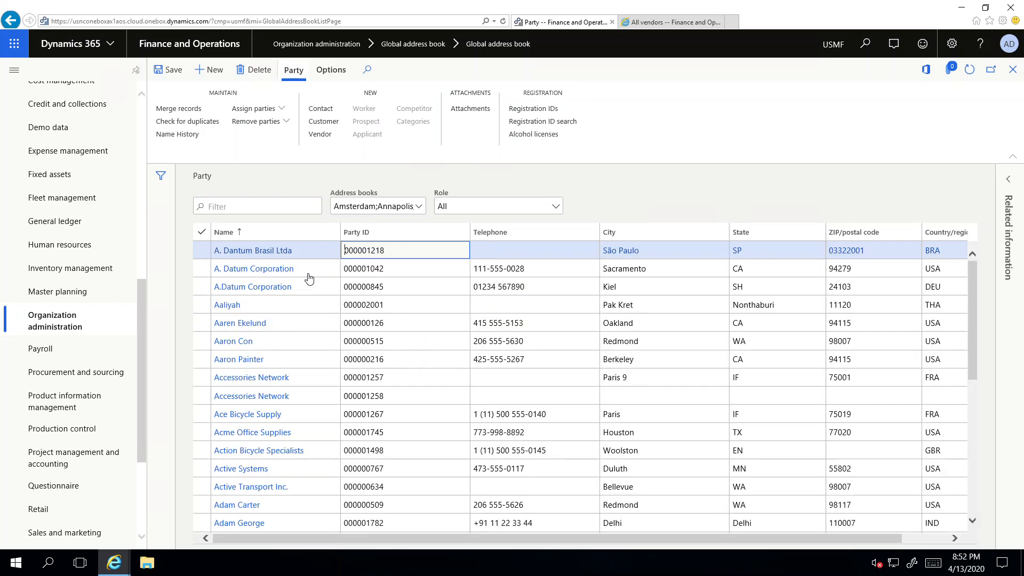
Filter the party list to names containing the person's first name and select both duplicate person records.
{"action": "left_click", "coordinate": [330, 236]}
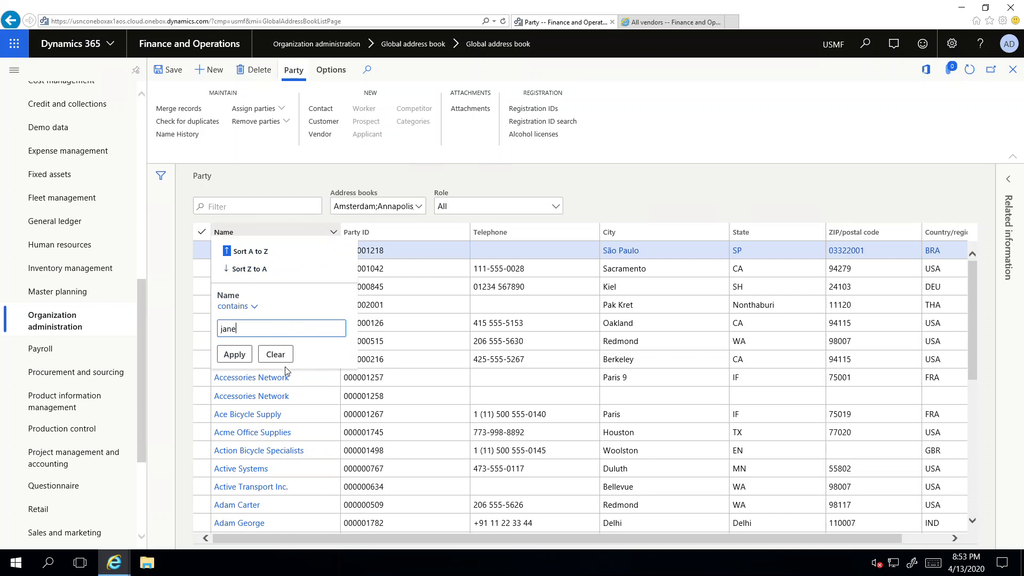
{"action": "left_click", "coordinate": [235, 354]}
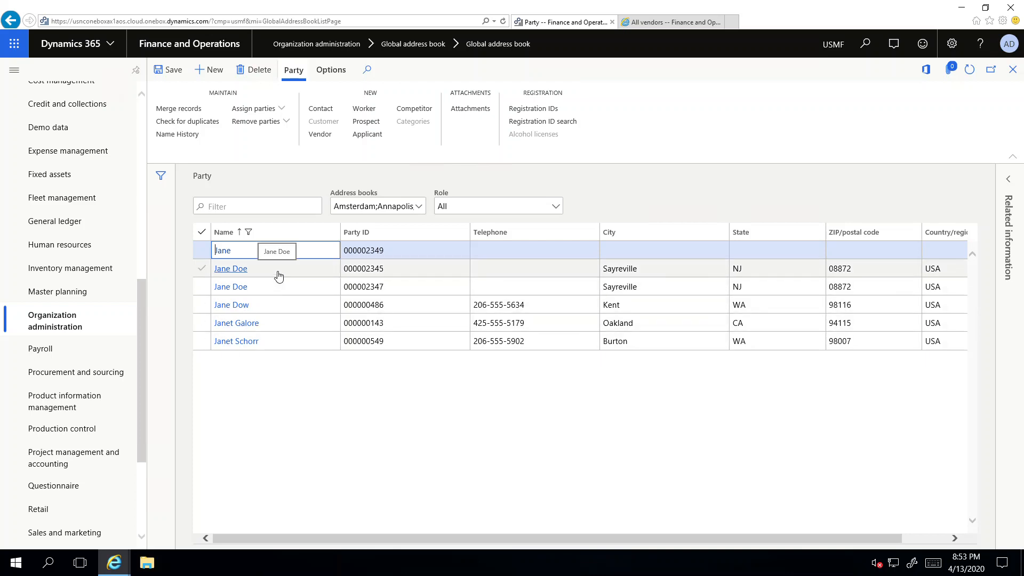
{"action": "left_click", "coordinate": [202, 268]}
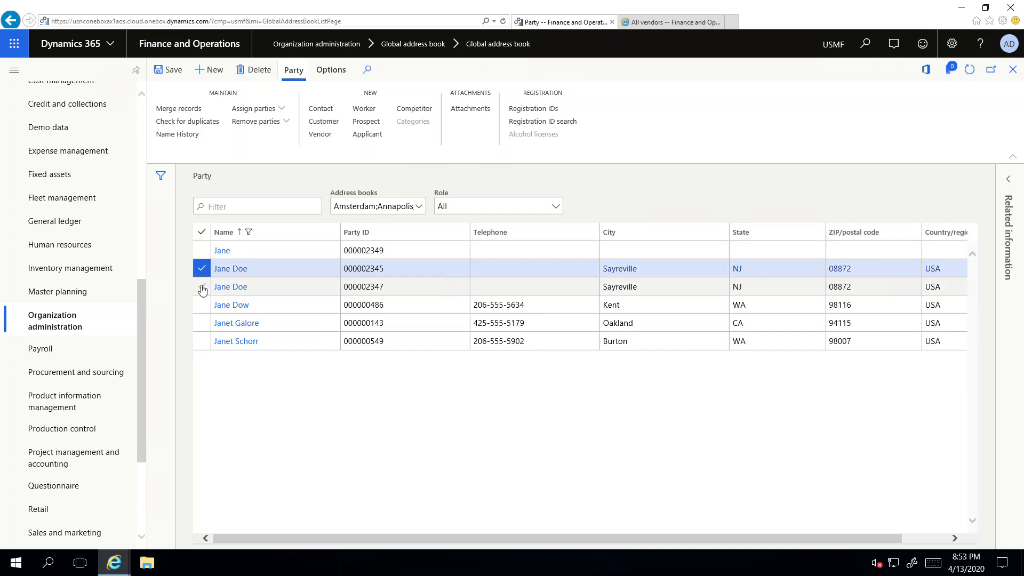
{"action": "left_click", "coordinate": [202, 289]}
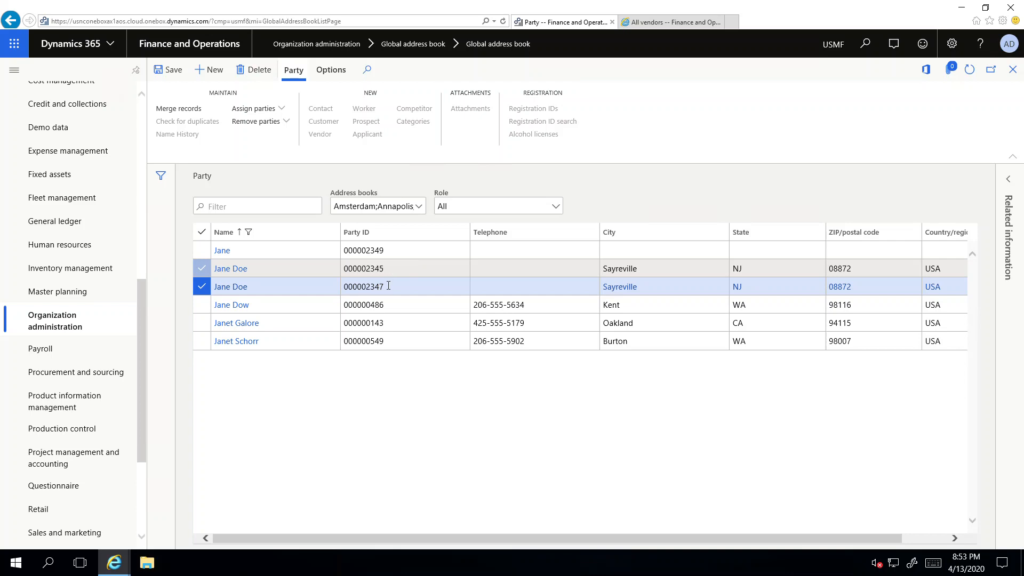
Merge the two selected duplicate party records, retaining the one whose primary address reads "from customer", and validate before confirming the merge.
{"action": "left_click", "coordinate": [175, 110]}
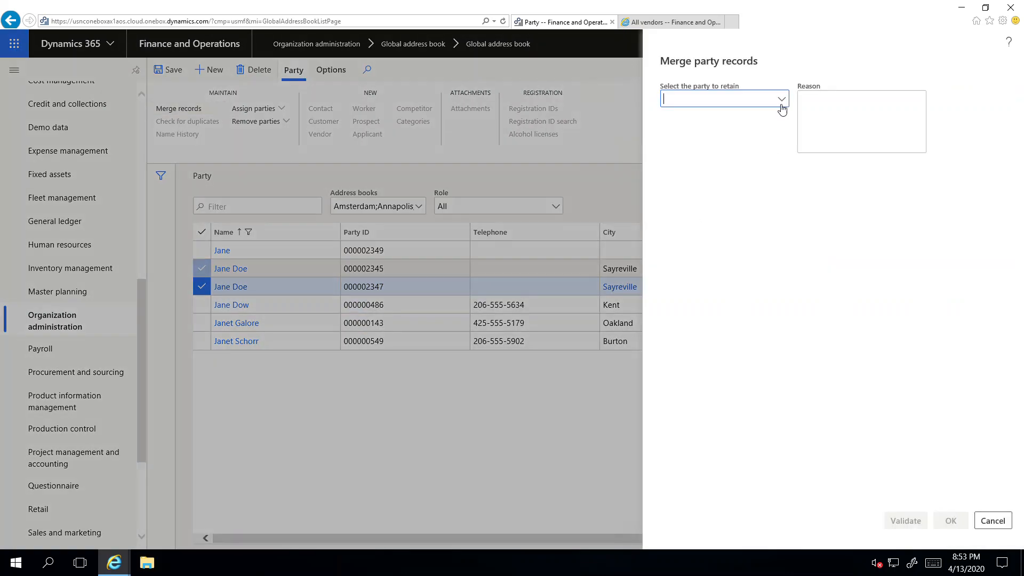
{"action": "left_click", "coordinate": [781, 100]}
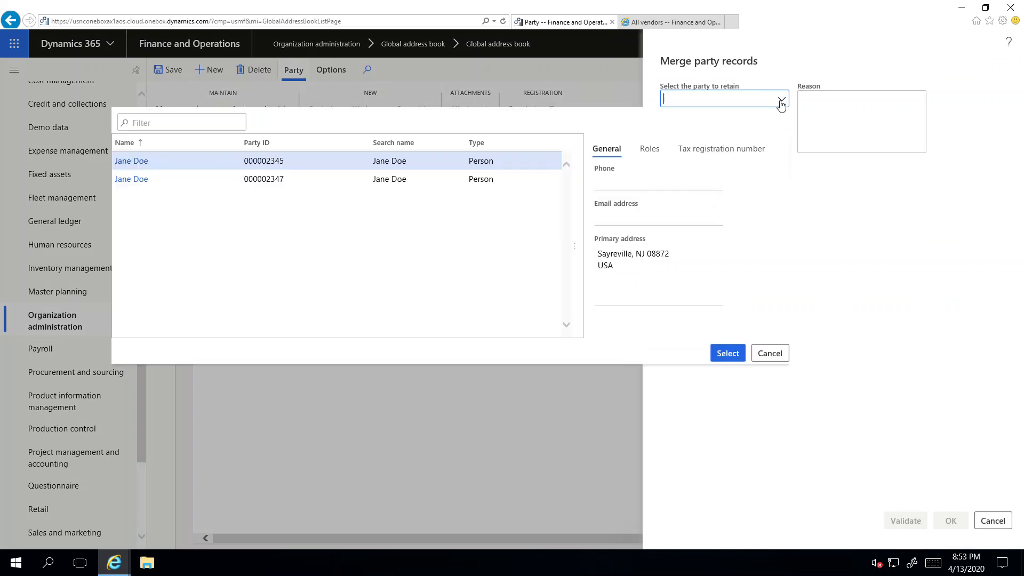
{"action": "left_click", "coordinate": [294, 178]}
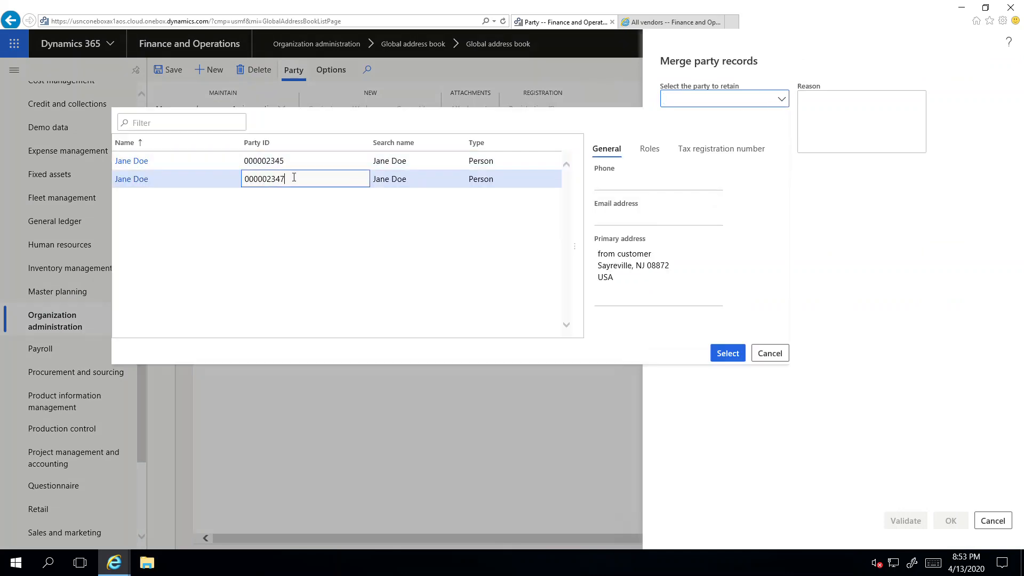
{"action": "left_click", "coordinate": [727, 354]}
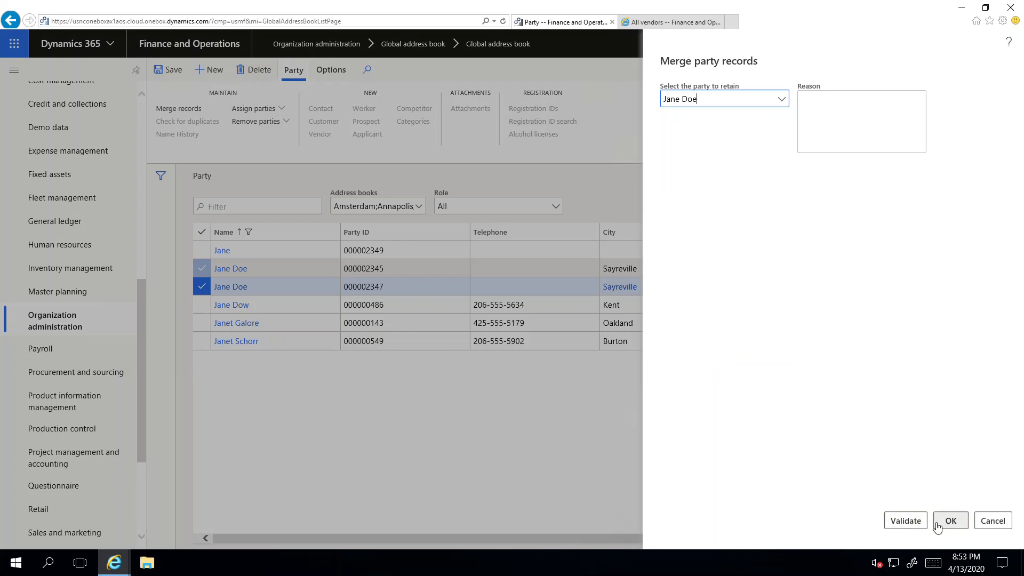
{"action": "left_click", "coordinate": [908, 521]}
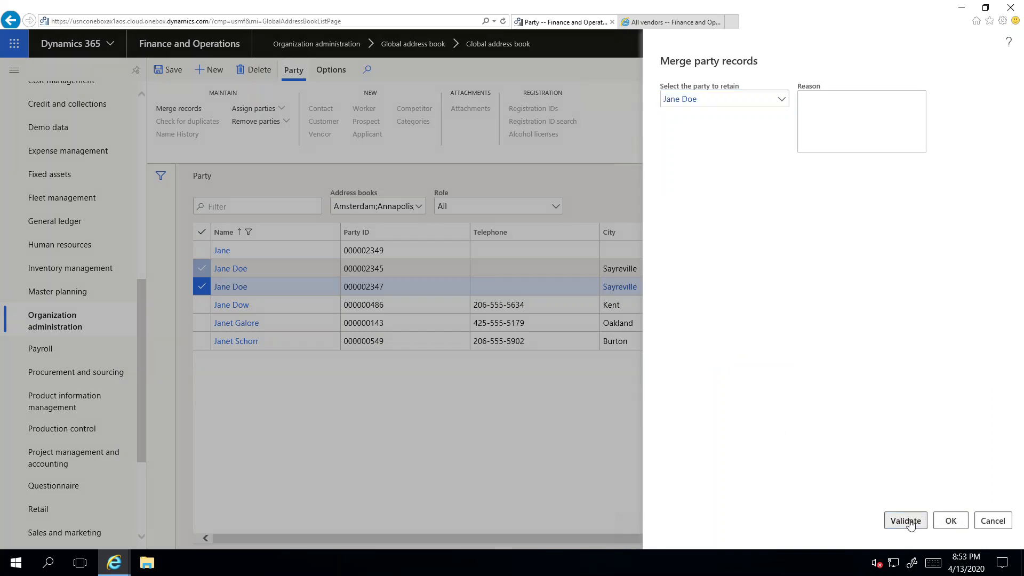
{"action": "left_click", "coordinate": [951, 521]}
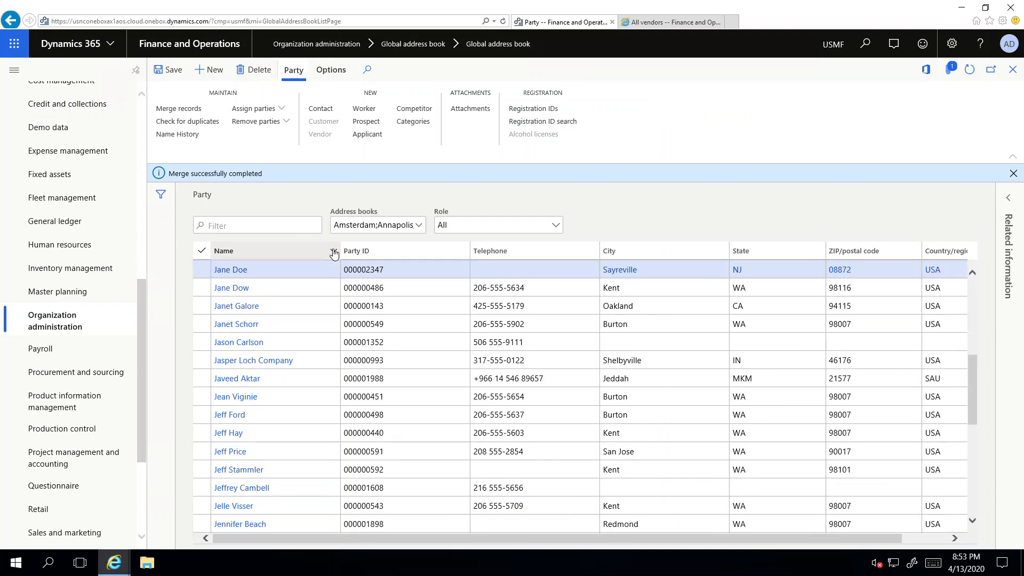
Filter the party list to names containing the person's first name, open the retained party record, and review its addresses.
{"action": "left_click", "coordinate": [333, 252]}
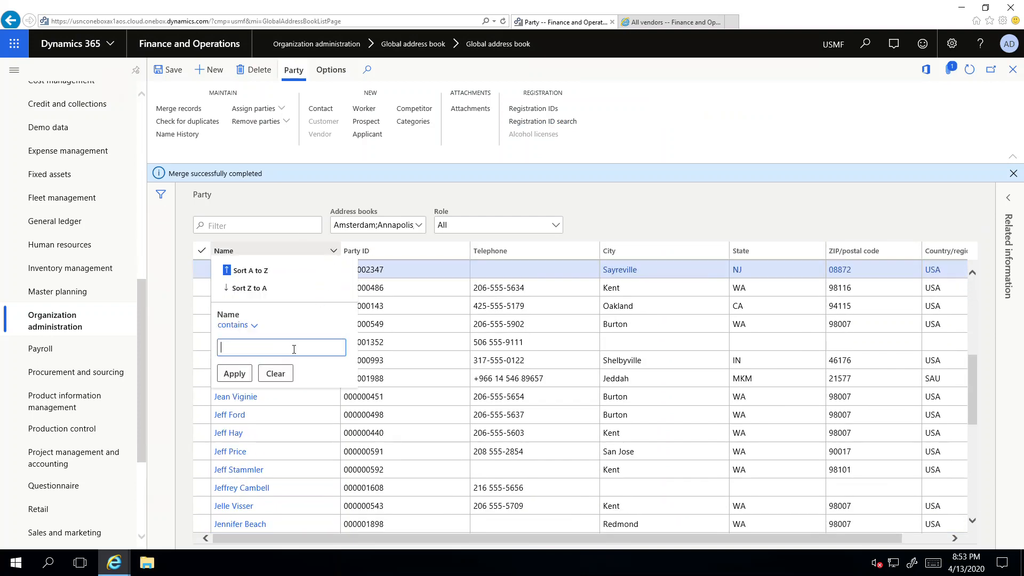
{"action": "left_click", "coordinate": [235, 374]}
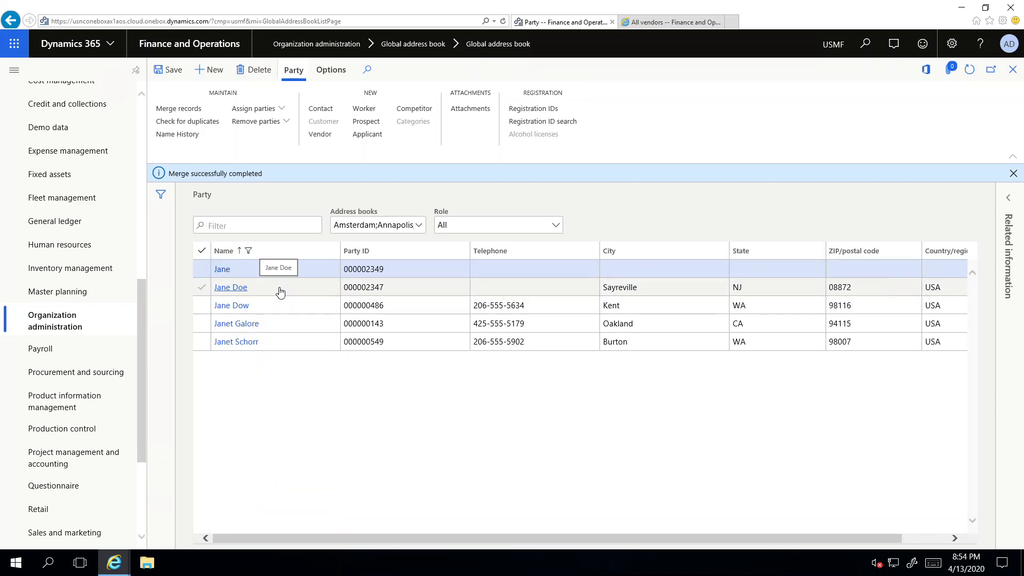
{"action": "left_click", "coordinate": [233, 290]}
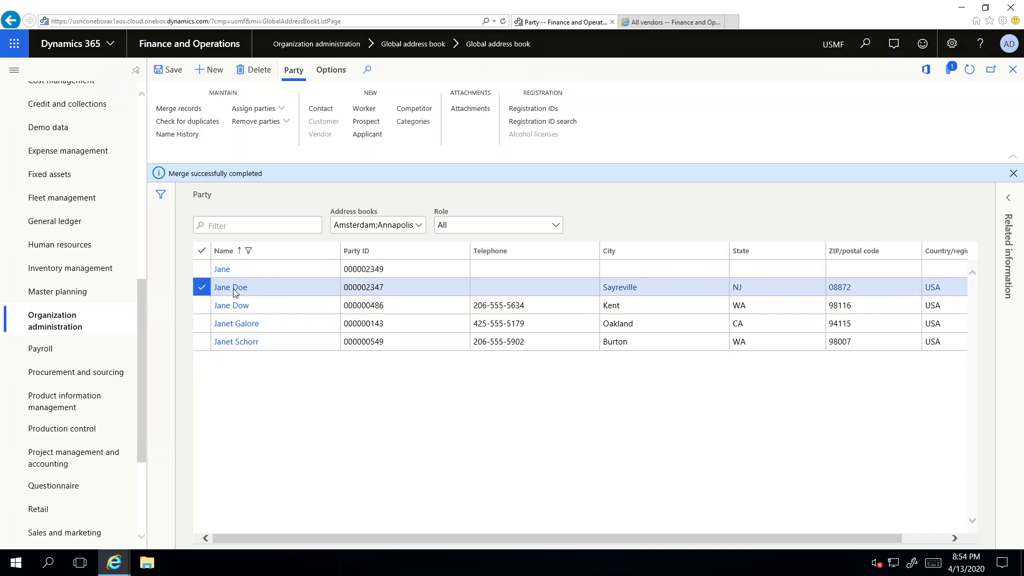
{"action": "scroll", "coordinate": [286, 360], "scroll_direction": "down", "scroll_amount": 3}
{"action": "scroll", "coordinate": [286, 360], "scroll_direction": "down", "scroll_amount": 2}
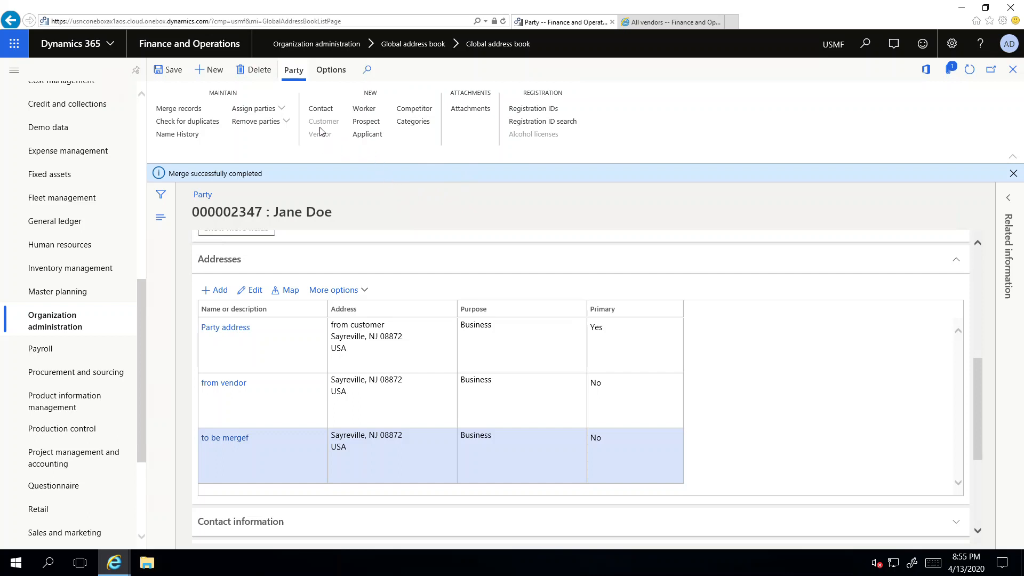
Go back to the beginning of the module list.
{"action": "left_click_drag", "start_coordinate": [143, 297], "coordinate": [147, 172]}
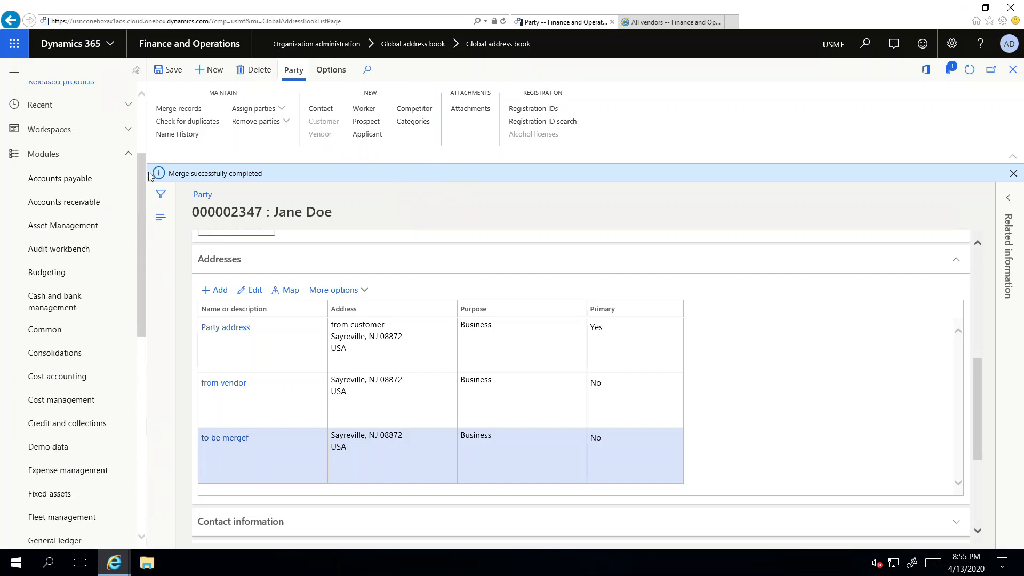